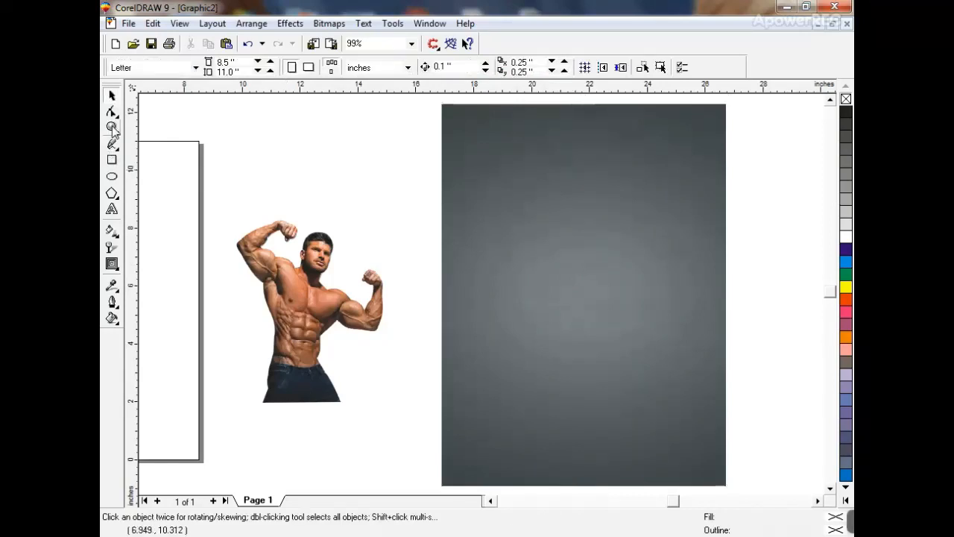
# - Draw a rectangle exactly over the grey background bitmap and give it a white outline
pyautogui.click(112, 128)
pyautogui.moveTo(428, 98); pyautogui.dragTo(738, 276)
pyautogui.click(111, 94)
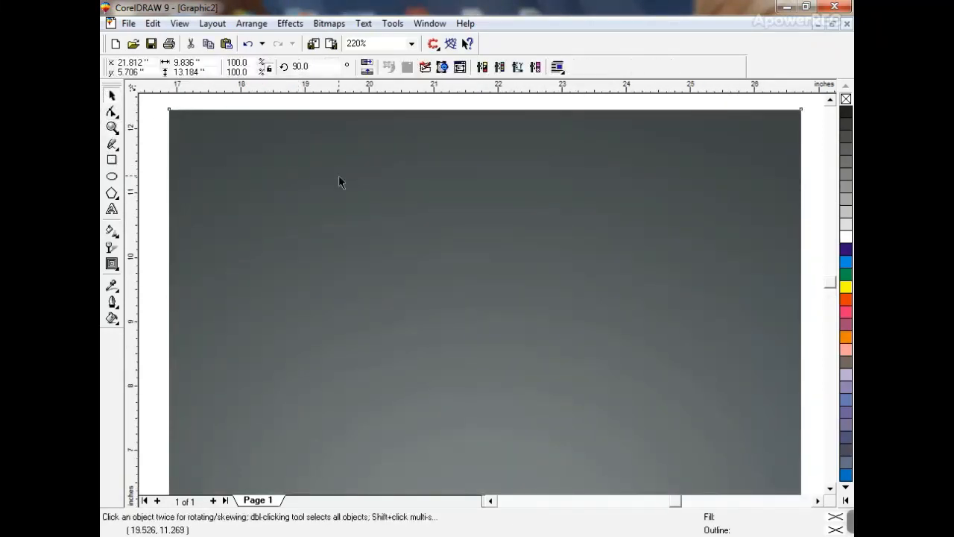
pyautogui.click(340, 179)
pyautogui.press('F3')
pyautogui.press('Escape')
pyautogui.click(112, 159)
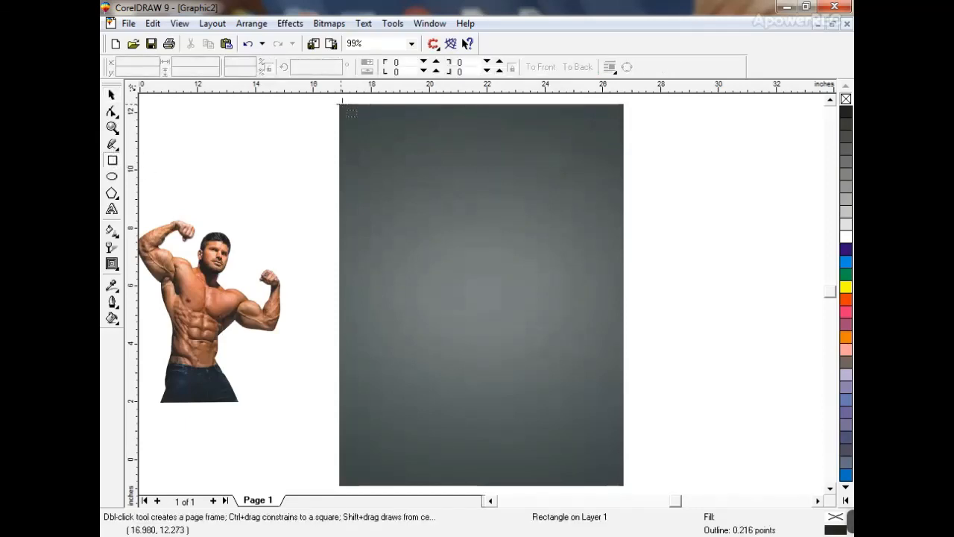
pyautogui.moveTo(341, 105); pyautogui.dragTo(620, 483)
pyautogui.rightClick(846, 237)
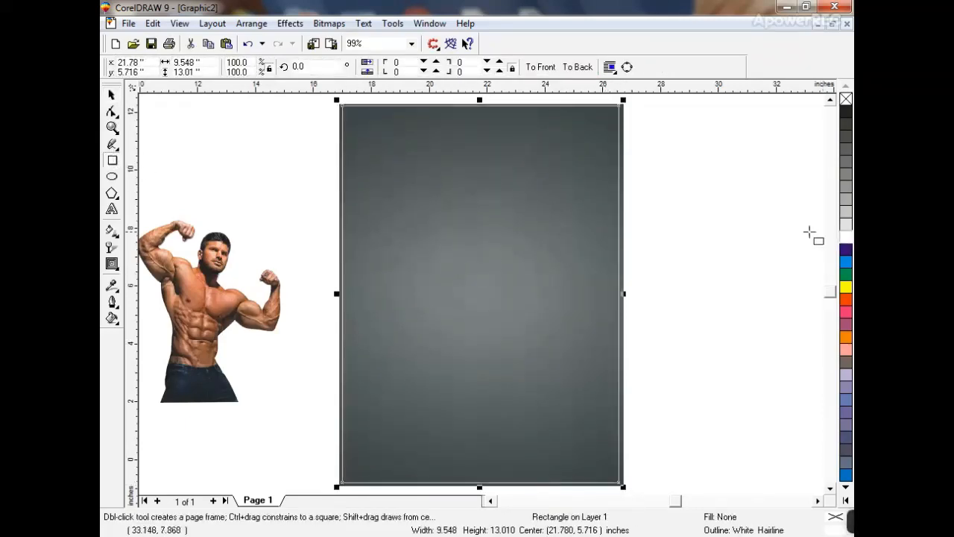
# - PowerClip the grey background picture inside the new rectangle
pyautogui.press('space')
pyautogui.press('Escape')
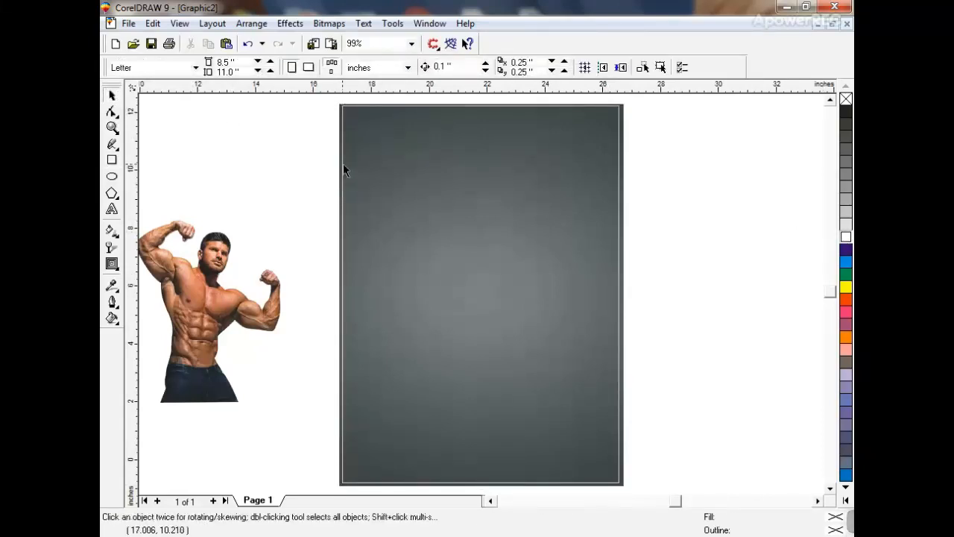
pyautogui.click(342, 165)
pyautogui.click(290, 23)
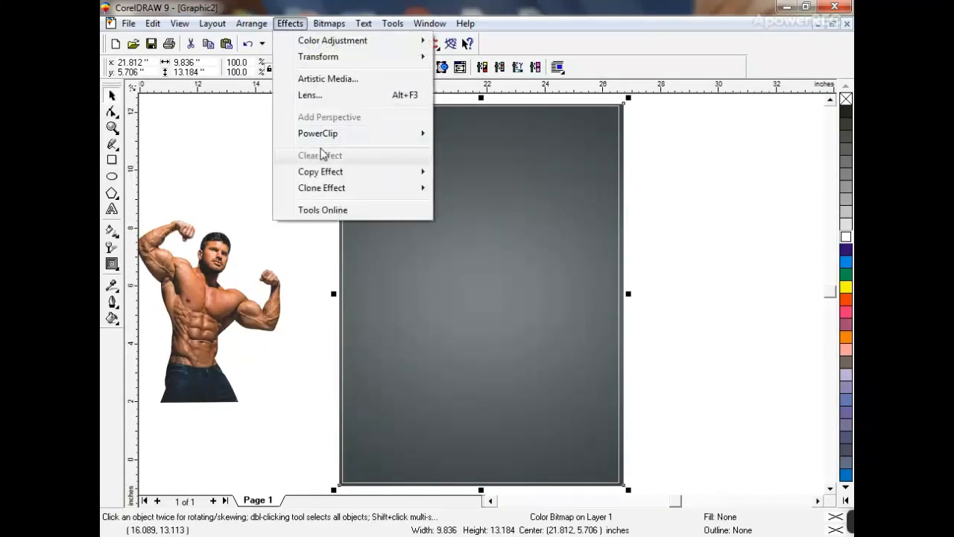
pyautogui.moveTo(328, 133)
pyautogui.click(480, 133)
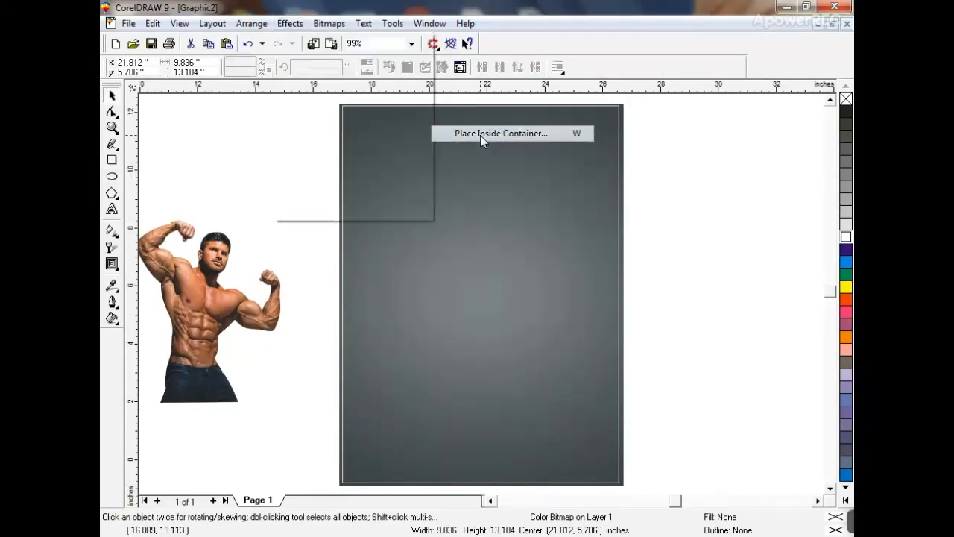
pyautogui.click(455, 107)
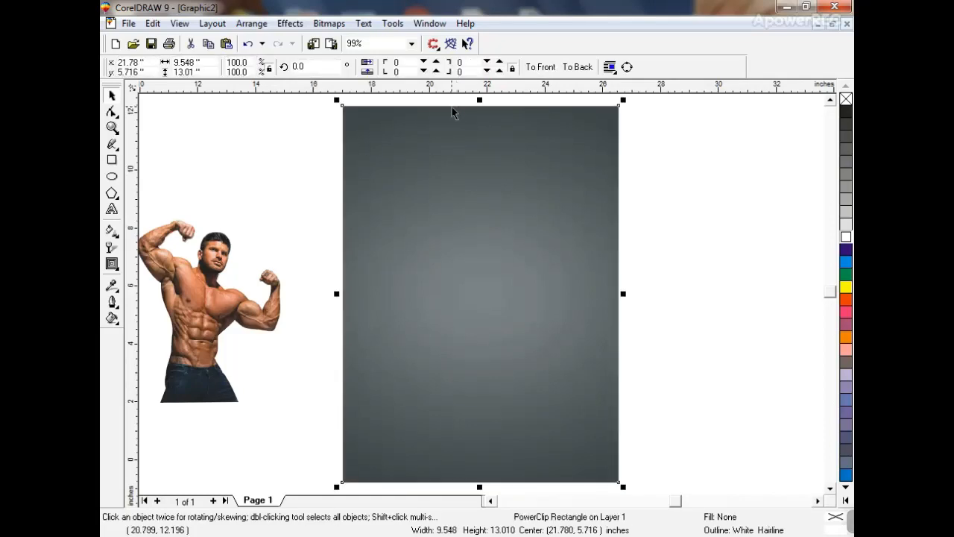
pyautogui.click(737, 153)
# - Zoom in on the top of the page and start a text line near its top-left
pyautogui.click(112, 128)
pyautogui.moveTo(323, 102); pyautogui.dragTo(634, 258)
pyautogui.click(112, 209)
pyautogui.click(259, 236)
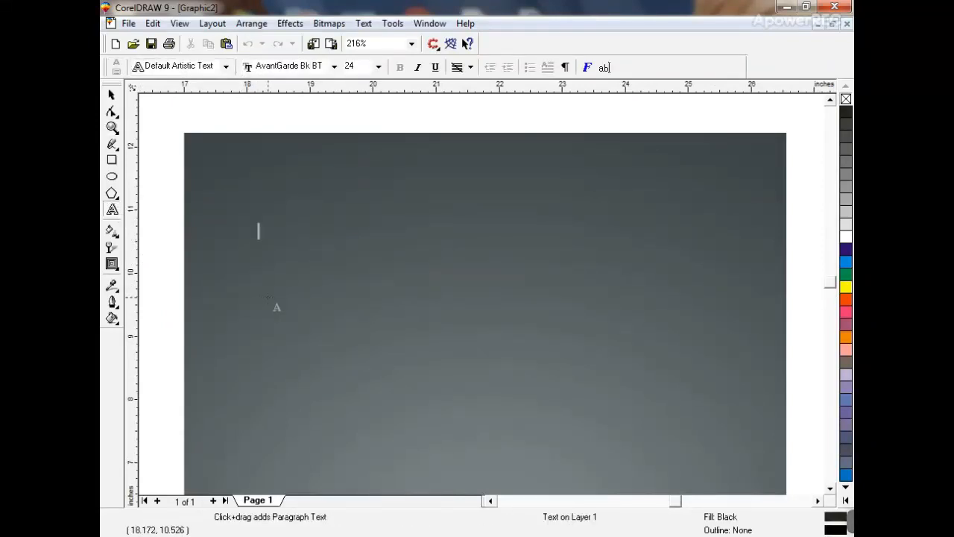
# - Type the two-line heading 'MUSCLE' / '& FITNESS UK'
pyautogui.write('MUC')
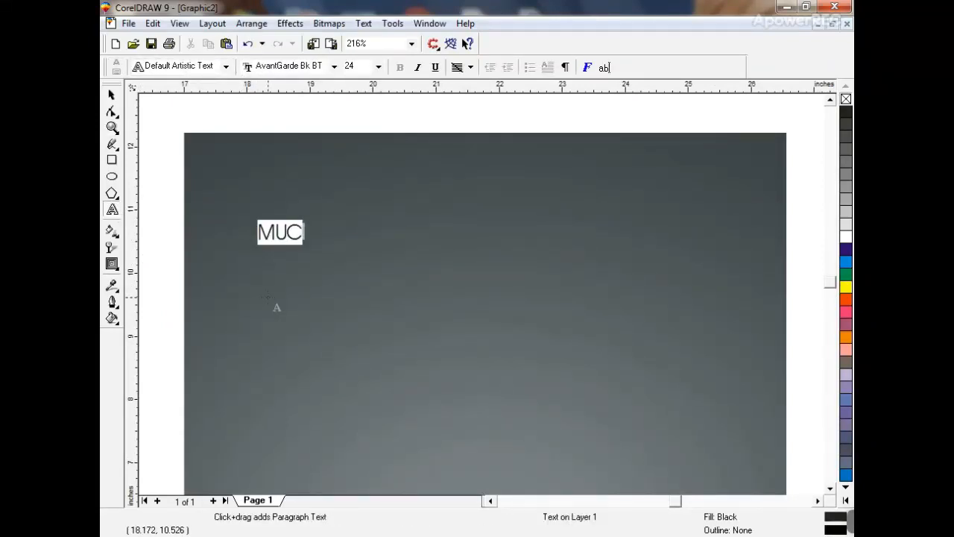
pyautogui.write('CI')
pyautogui.press('BackSpace')
pyautogui.press('BackSpace')
pyautogui.press('BackSpace')
pyautogui.write('SCL')
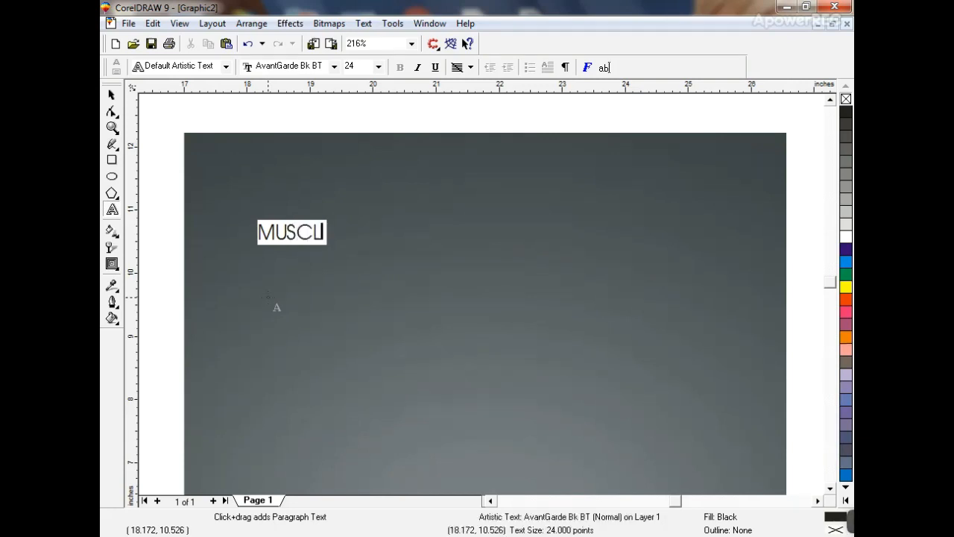
pyautogui.write('E')
pyautogui.press('Return')
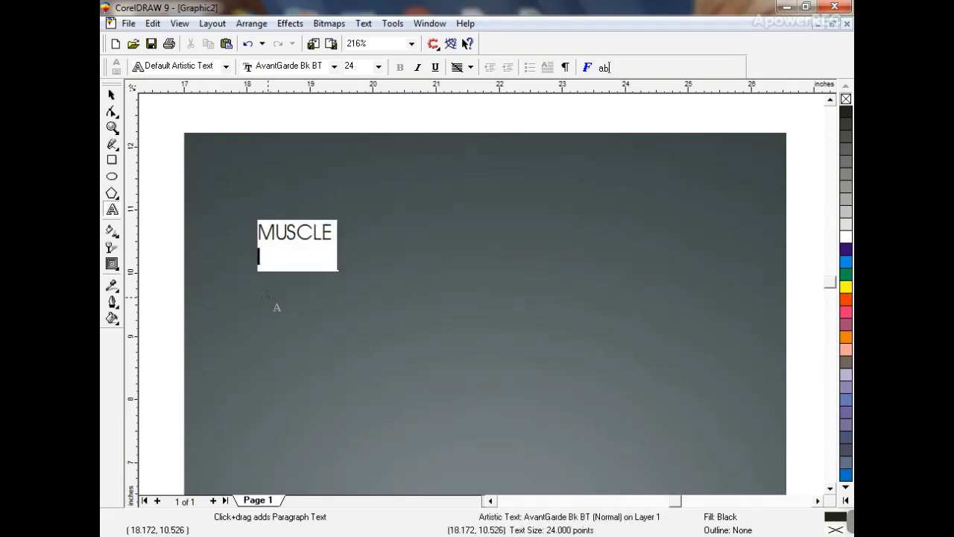
pyautogui.write('& FITN')
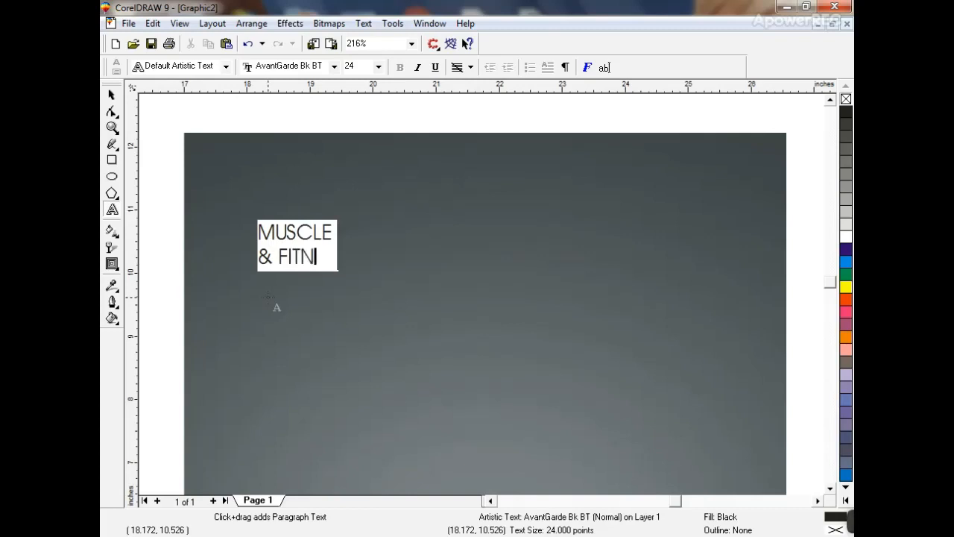
pyautogui.write('ESS UK')
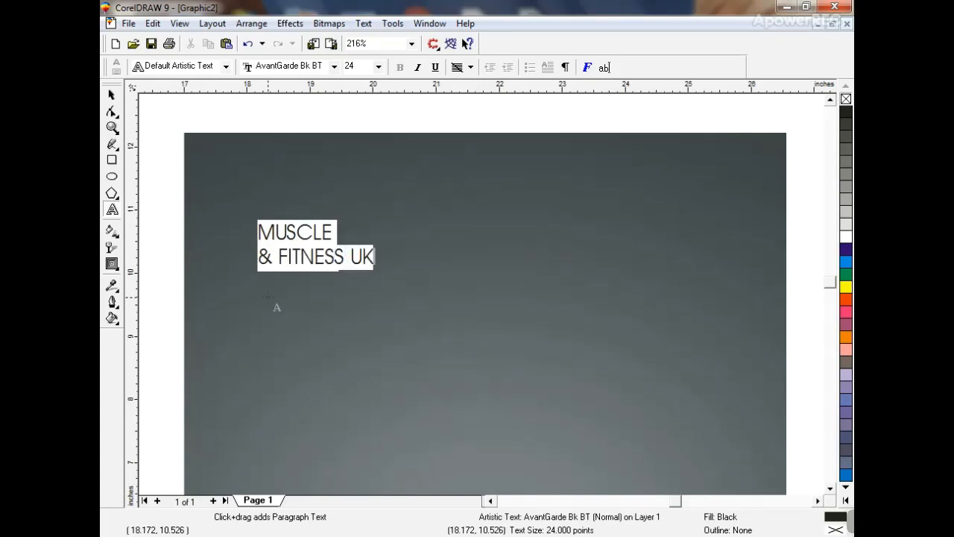
# - Set the heading's font to Zurich XBlk BT
pyautogui.click(112, 95)
pyautogui.click(411, 67)
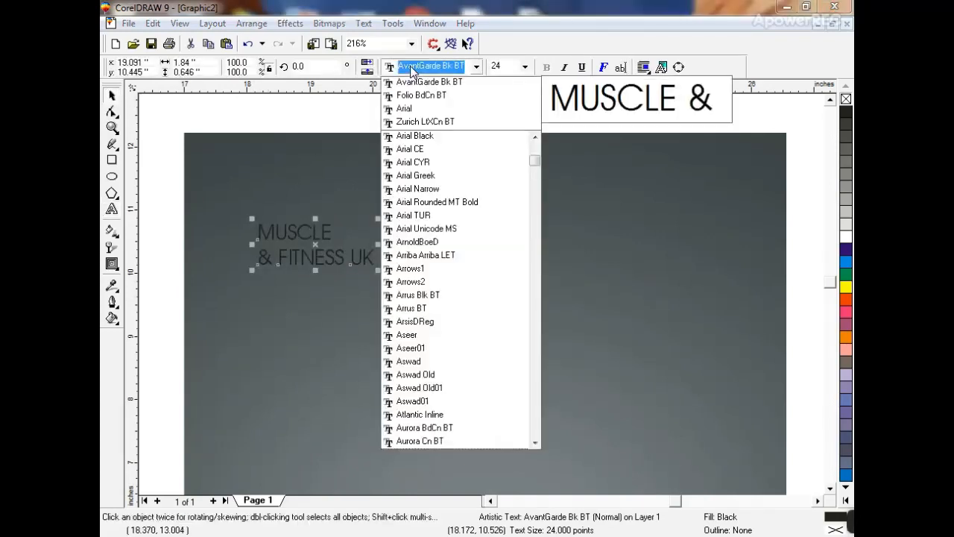
pyautogui.press('End')
pyautogui.press('Up')
pyautogui.press('Up')
pyautogui.press('Down')
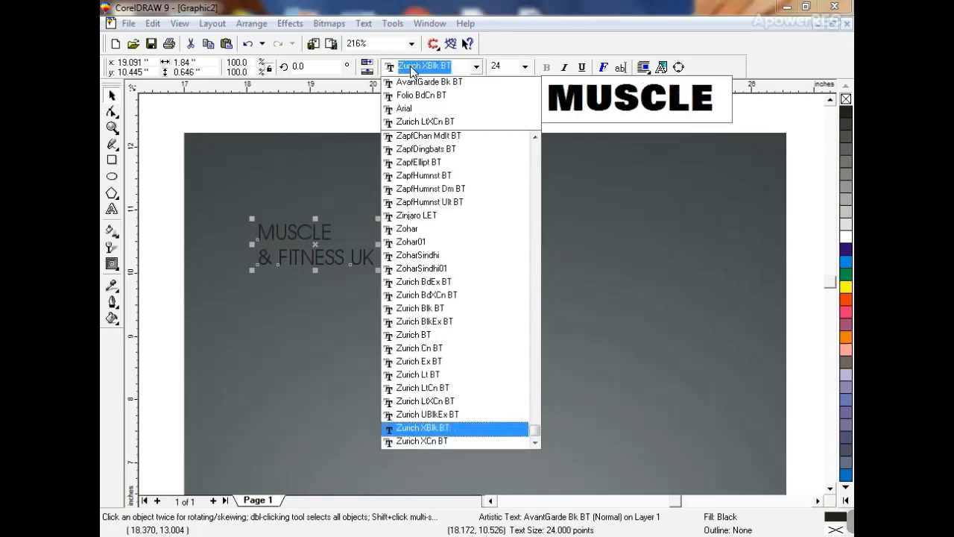
pyautogui.press('Return')
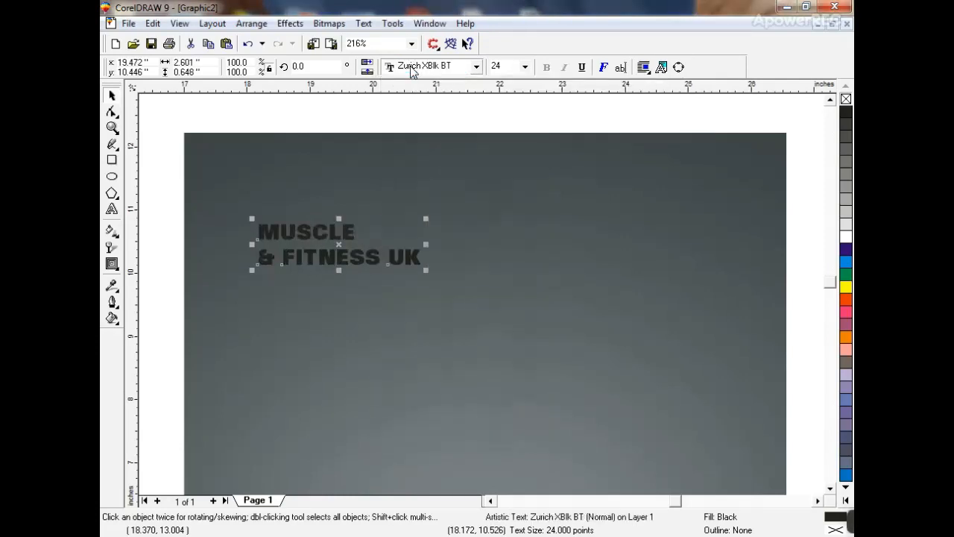
# - Break the heading into separate lines and slant both lines forward
pyautogui.press('Tab')
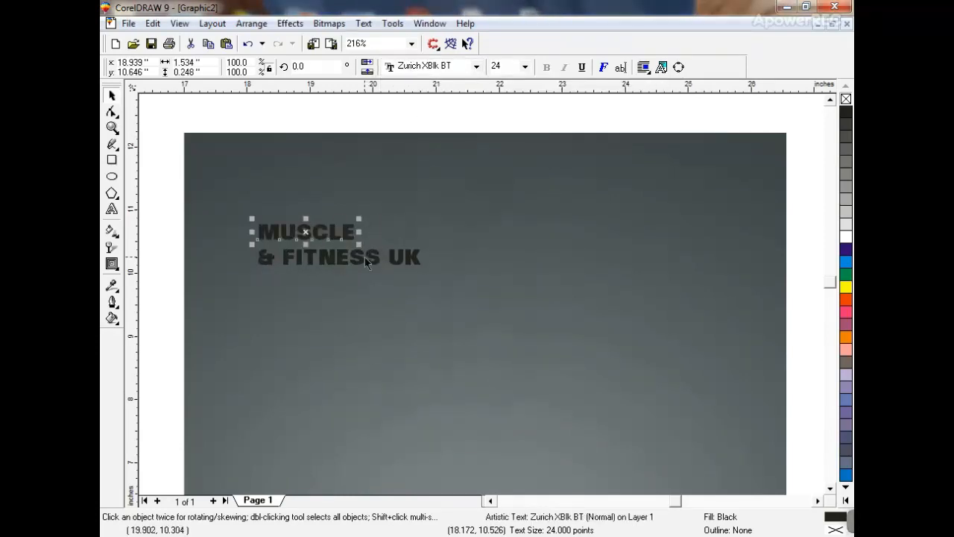
pyautogui.keyDown('shift'); pyautogui.click(366, 261); pyautogui.keyUp('shift')
pyautogui.click(351, 243)
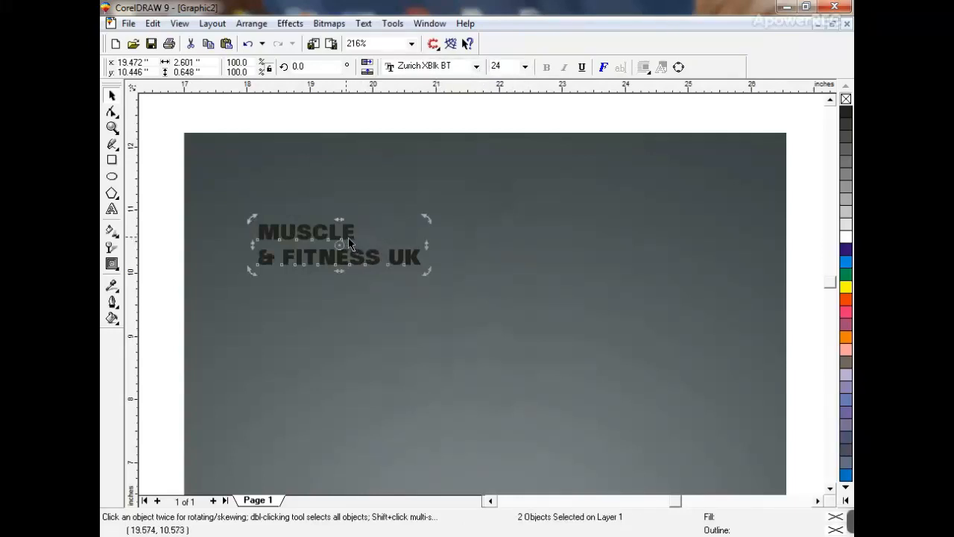
pyautogui.moveTo(339, 219); pyautogui.dragTo(548, 190)
# - Move MUSCLE up and to the left and colour it orange
pyautogui.click(345, 240)
pyautogui.click(444, 224)
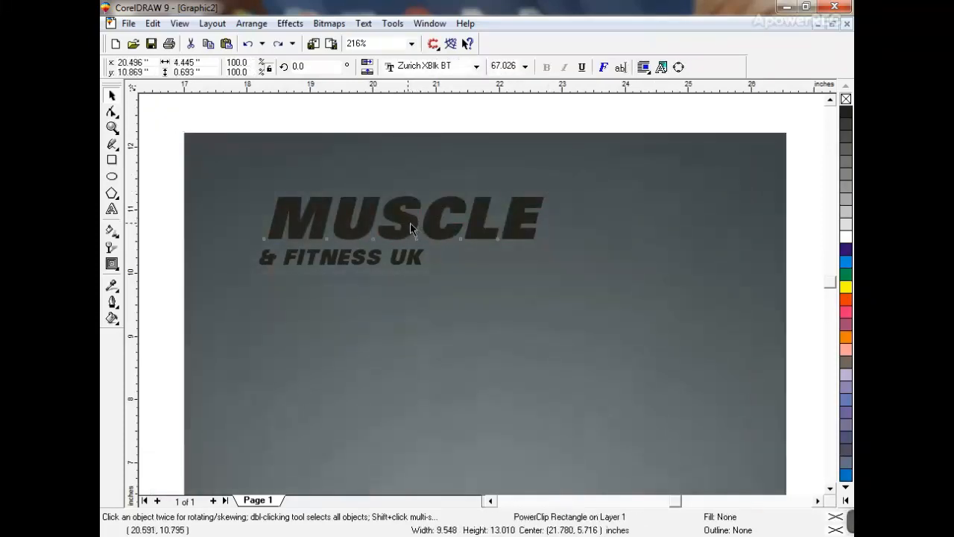
pyautogui.moveTo(410, 223); pyautogui.dragTo(384, 188)
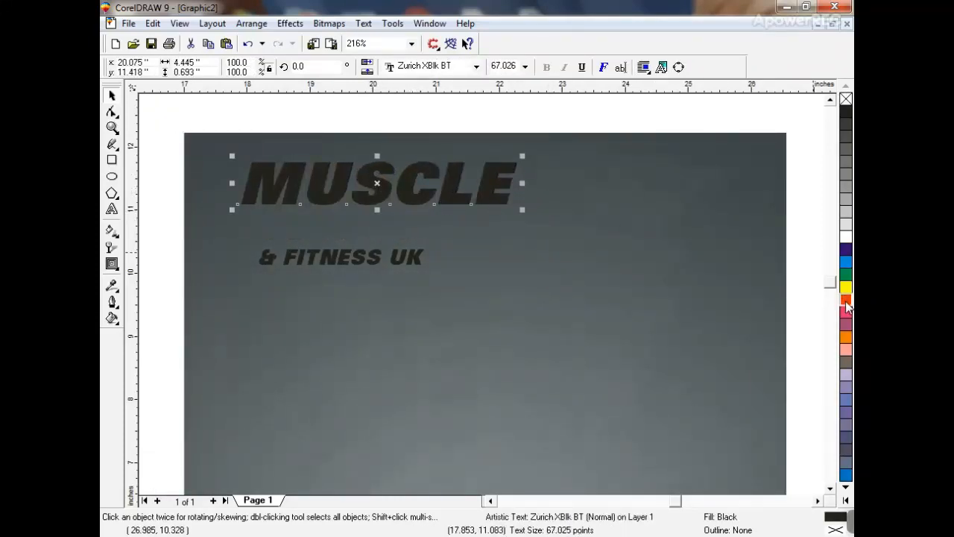
pyautogui.click(845, 299)
# - Split '& FITNESS UK' into words, enlarge & FITNESS to about 78 pt, and colour FITNESS orange
pyautogui.moveTo(375, 258); pyautogui.dragTo(665, 206)
pyautogui.hotkey('ctrl', 'k')
pyautogui.press('Escape')
pyautogui.click(397, 226)
pyautogui.click(378, 234)
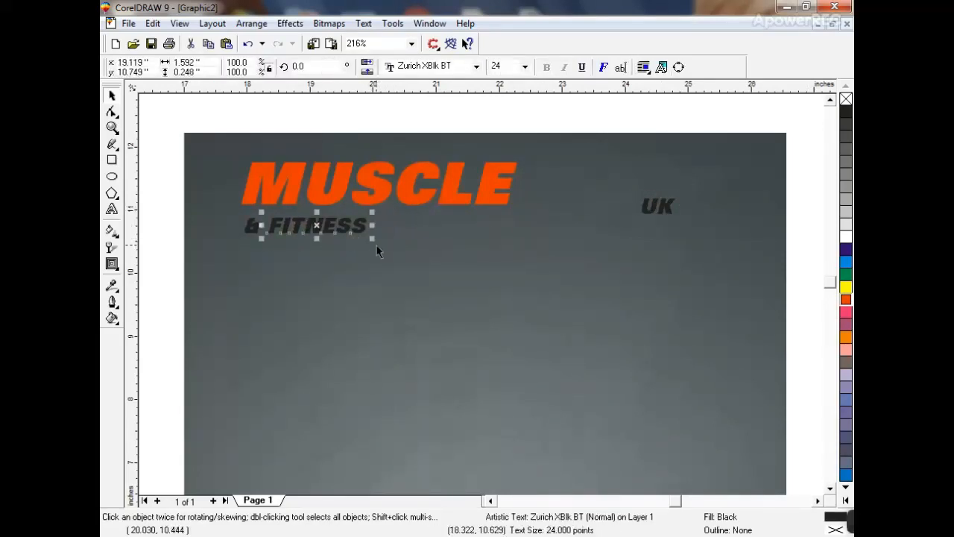
pyautogui.moveTo(372, 237); pyautogui.dragTo(546, 316)
pyautogui.moveTo(476, 244); pyautogui.dragTo(474, 236)
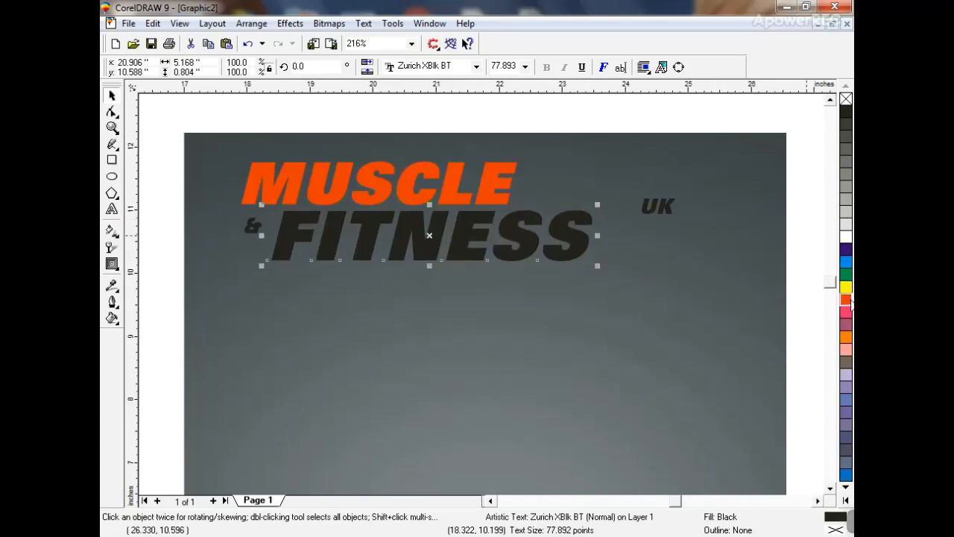
pyautogui.click(847, 301)
# - Enlarge UK, then enlarge the ampersand, move it up-right, and make it white
pyautogui.click(669, 206)
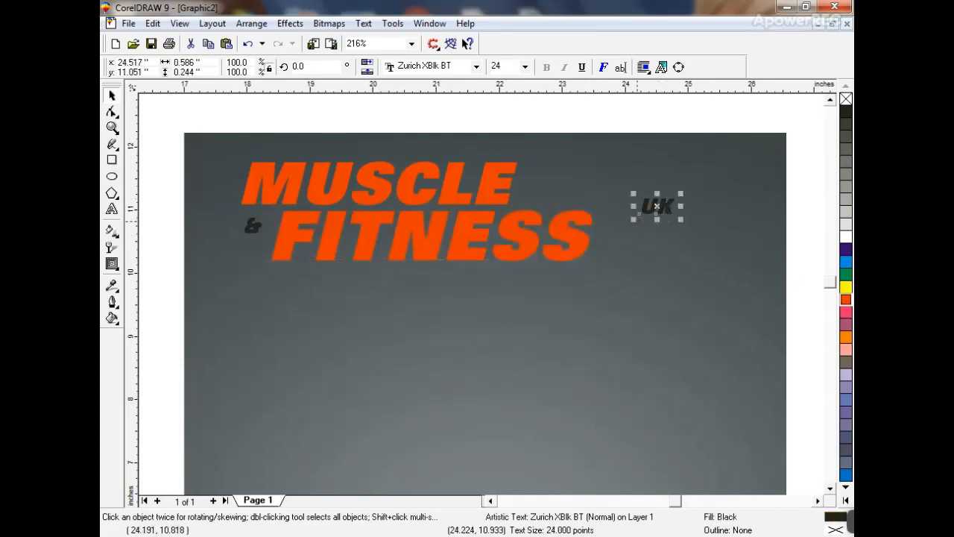
pyautogui.moveTo(634, 221); pyautogui.dragTo(690, 237)
pyautogui.click(257, 234)
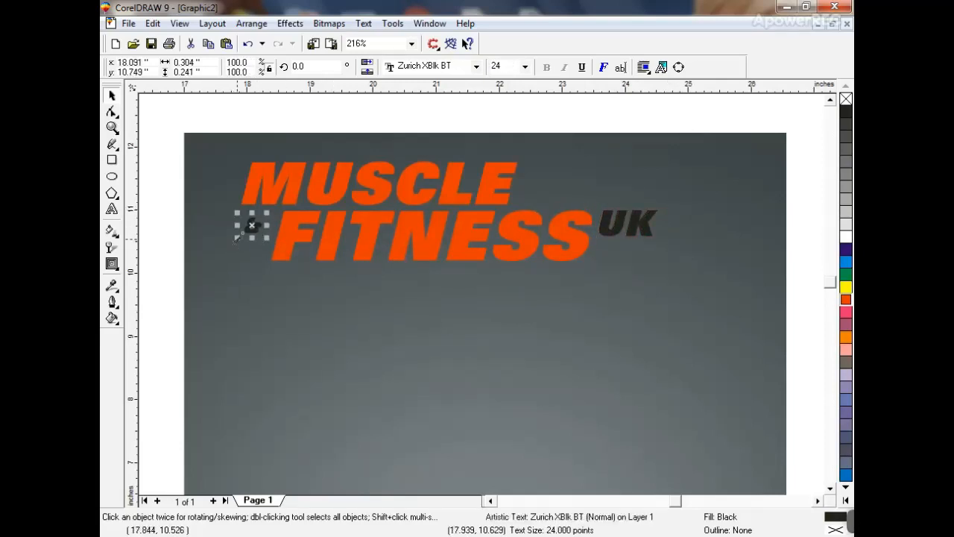
pyautogui.moveTo(237, 238); pyautogui.dragTo(282, 256)
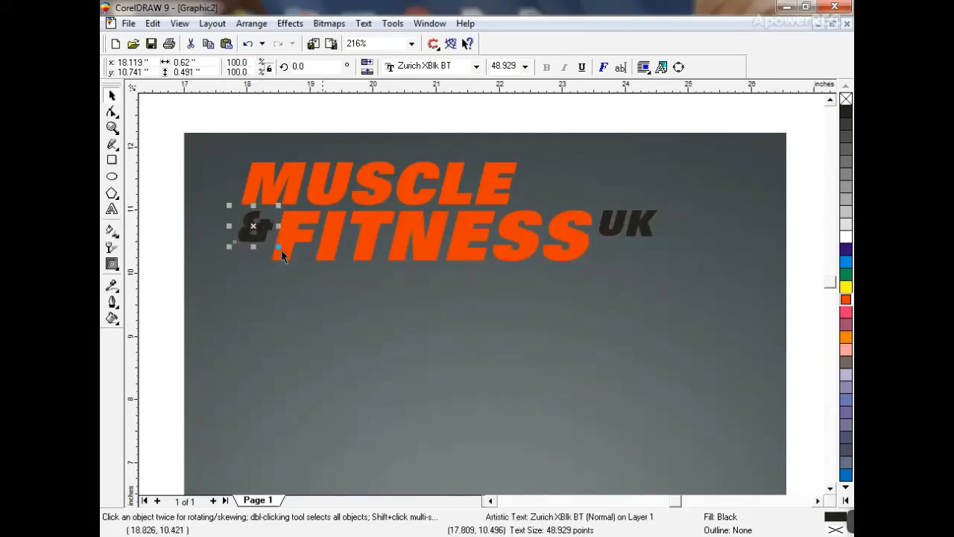
pyautogui.click(846, 237)
pyautogui.click(693, 277)
pyautogui.press('F4')
pyautogui.click(683, 236)
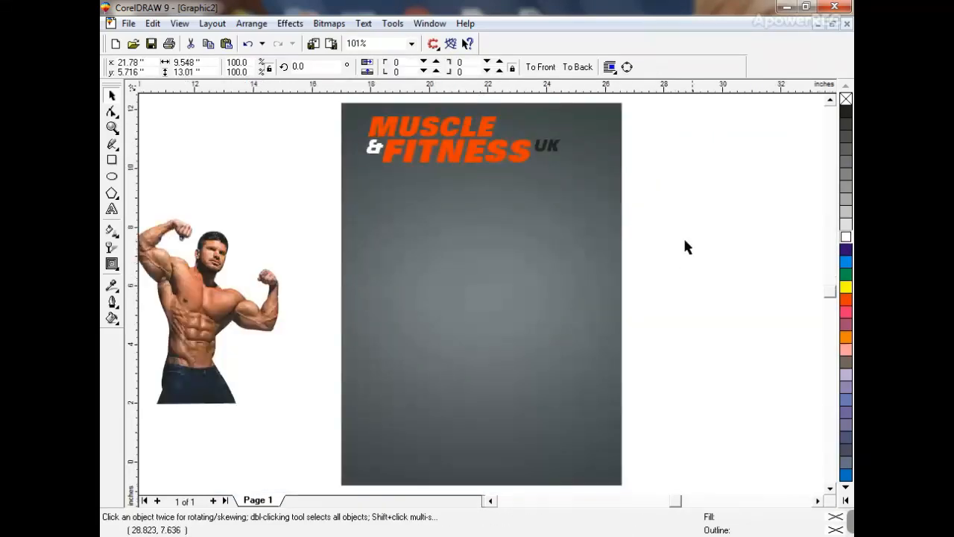
# - Enlarge the whole headline and colour the ampersand orange
pyautogui.moveTo(601, 210); pyautogui.dragTo(602, 210)
pyautogui.moveTo(567, 168); pyautogui.dragTo(613, 177)
pyautogui.moveTo(360, 179); pyautogui.dragTo(352, 183)
pyautogui.click(657, 195)
pyautogui.click(369, 156)
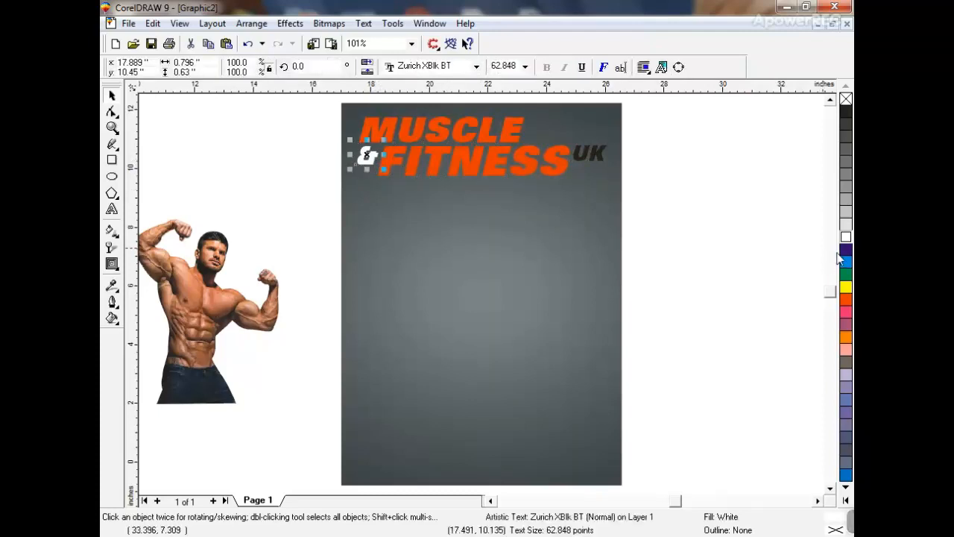
pyautogui.click(845, 299)
# - Give the grey bitmap inside the page frame uniform transparency to lighten it
pyautogui.click(536, 245)
pyautogui.keyDown('ctrl'); pyautogui.click(530, 243); pyautogui.keyUp('ctrl')
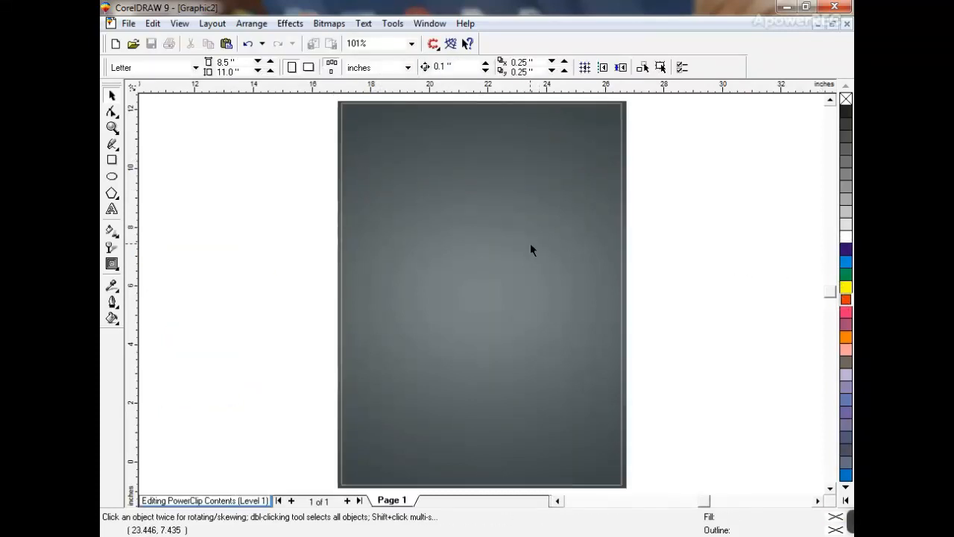
pyautogui.click(416, 238)
pyautogui.click(111, 247)
pyautogui.click(166, 67)
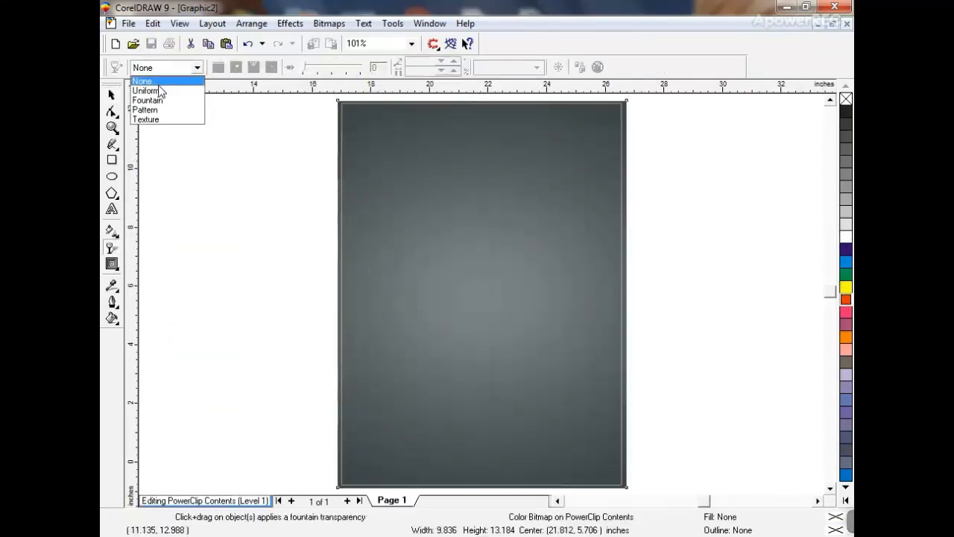
pyautogui.click(160, 91)
pyautogui.click(111, 95)
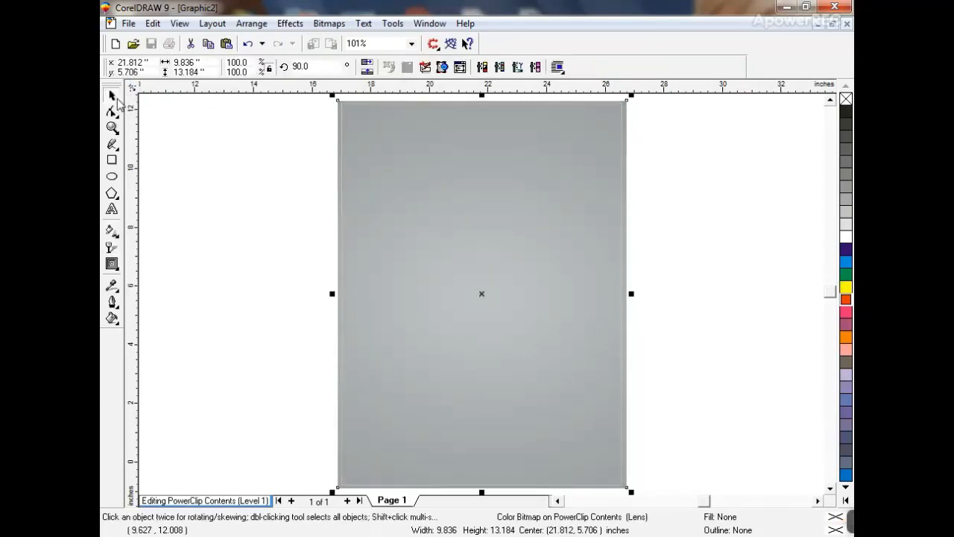
pyautogui.keyDown('ctrl'); pyautogui.click(237, 145); pyautogui.keyUp('ctrl')
# - Fill the page frame with 50% black after trying several grey shades
pyautogui.click(847, 174)
pyautogui.click(846, 161)
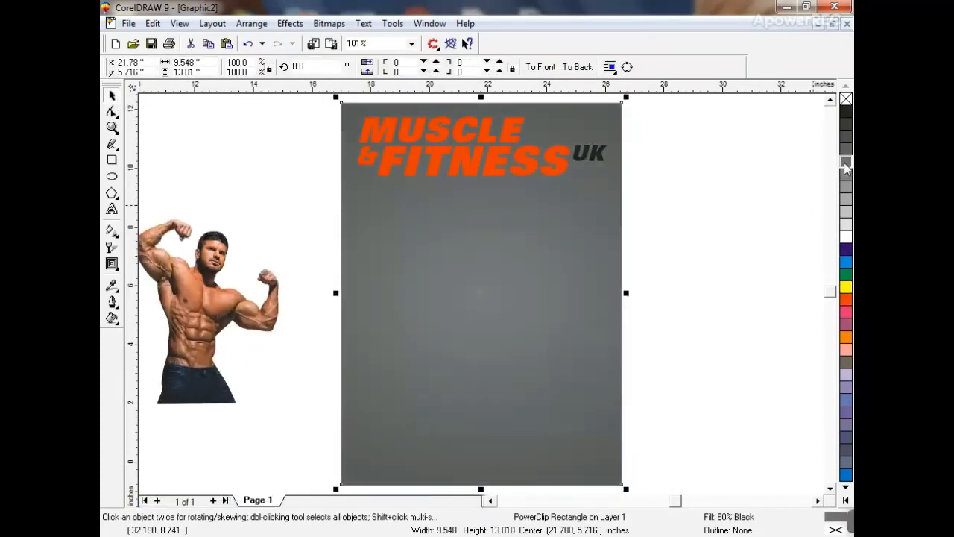
pyautogui.click(846, 186)
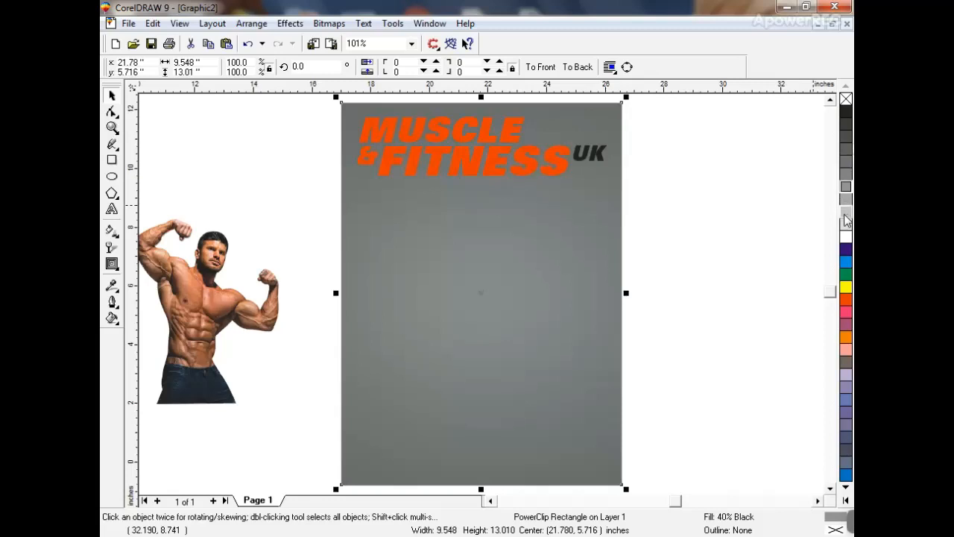
pyautogui.click(846, 210)
pyautogui.click(846, 198)
pyautogui.click(847, 186)
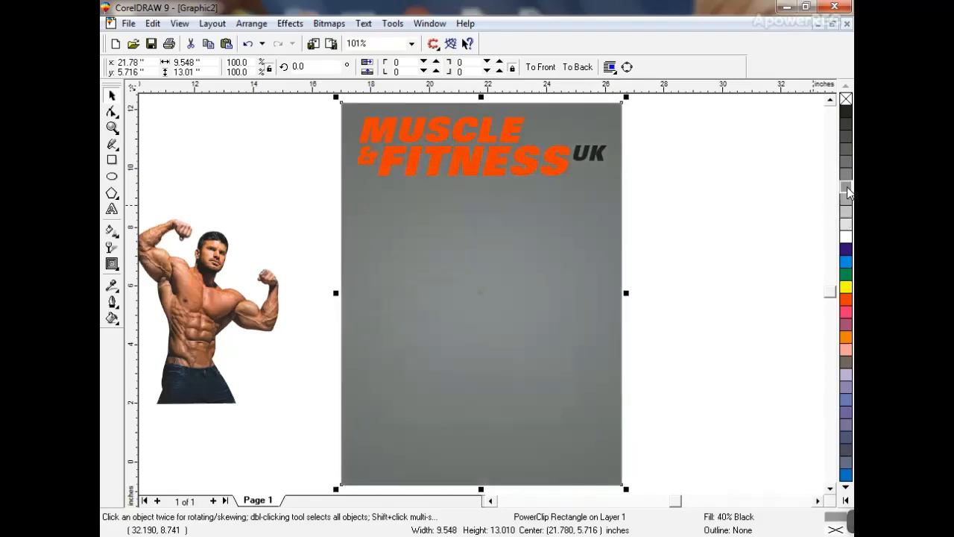
pyautogui.click(847, 177)
pyautogui.click(678, 184)
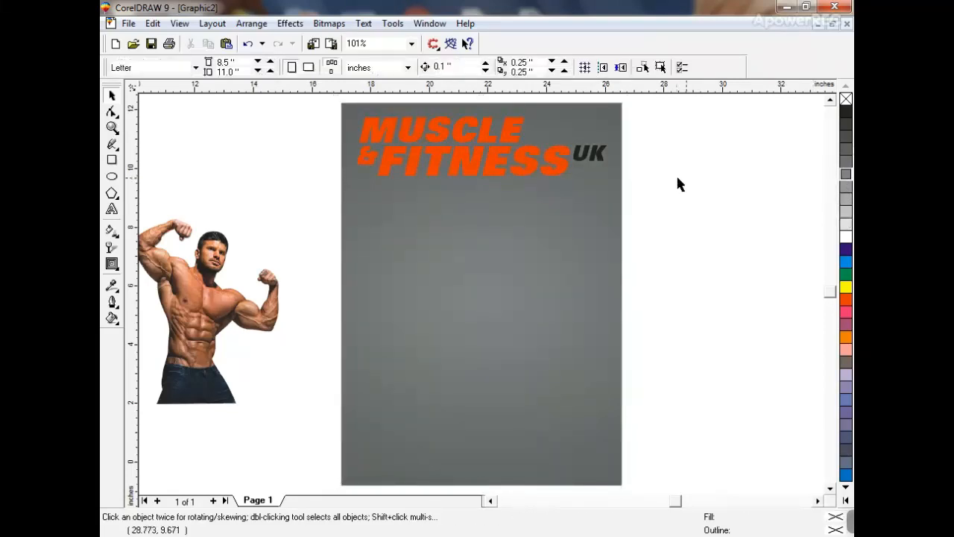
pyautogui.click(112, 127)
# - Draw a rectangle at the top right and reshape it into a slanted band with the Shape tool
pyautogui.moveTo(311, 103); pyautogui.dragTo(669, 227)
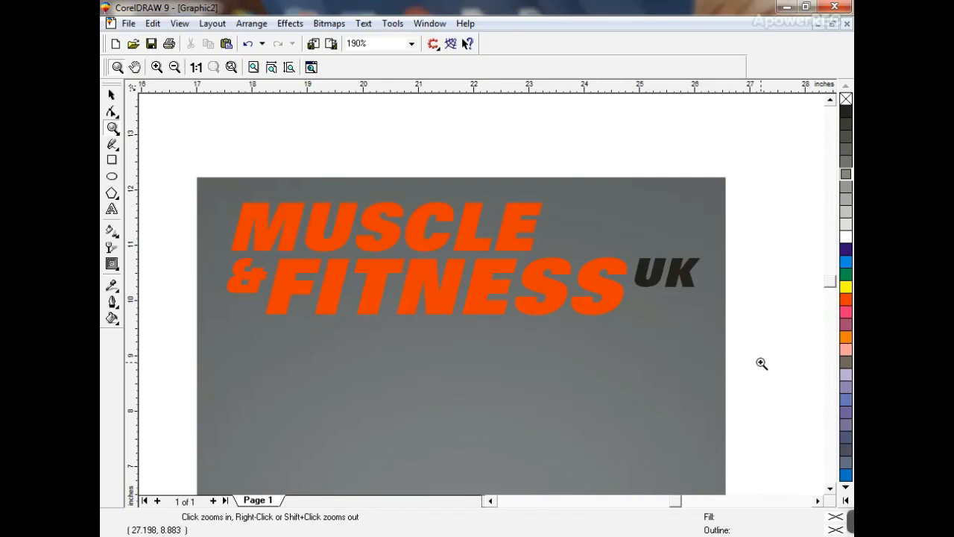
pyautogui.click(112, 160)
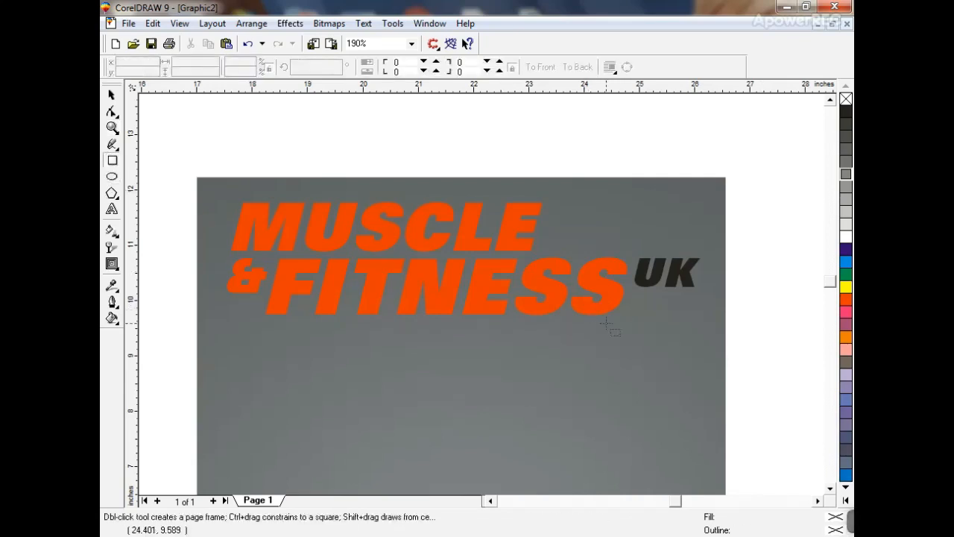
pyautogui.moveTo(548, 199); pyautogui.dragTo(762, 246)
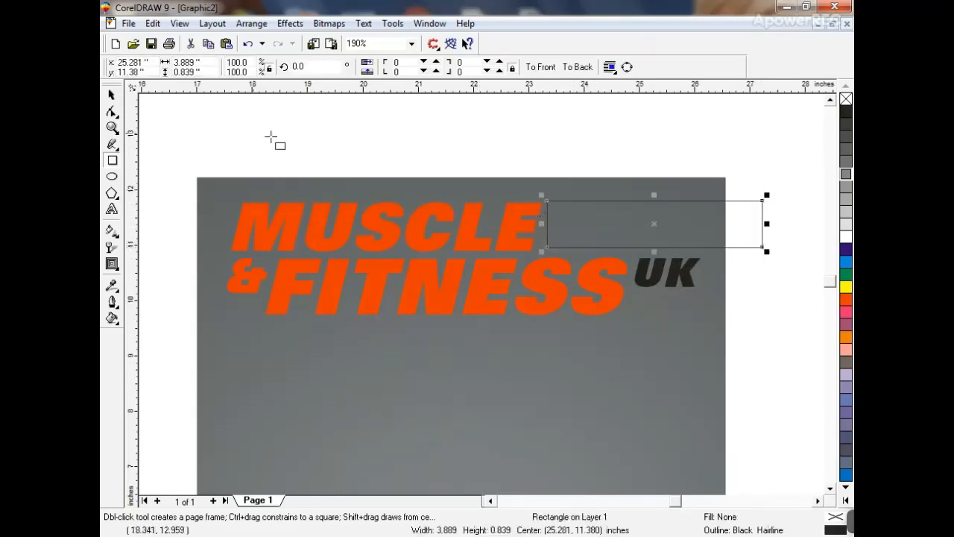
pyautogui.click(112, 111)
pyautogui.hotkey('ctrl', 'q')
pyautogui.moveTo(547, 200); pyautogui.dragTo(565, 201)
pyautogui.moveTo(531, 174); pyautogui.dragTo(762, 170)
pyautogui.click(579, 256)
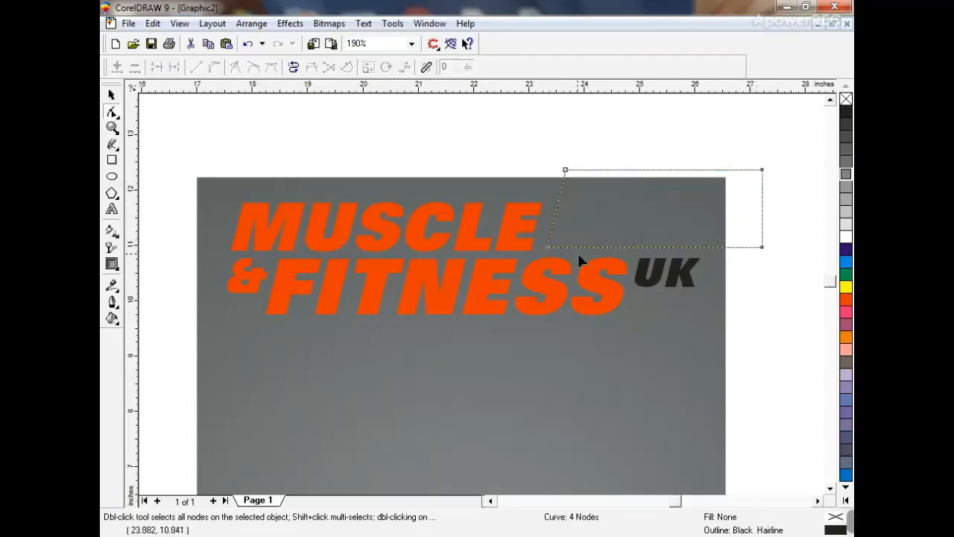
pyautogui.moveTo(550, 249); pyautogui.dragTo(555, 251)
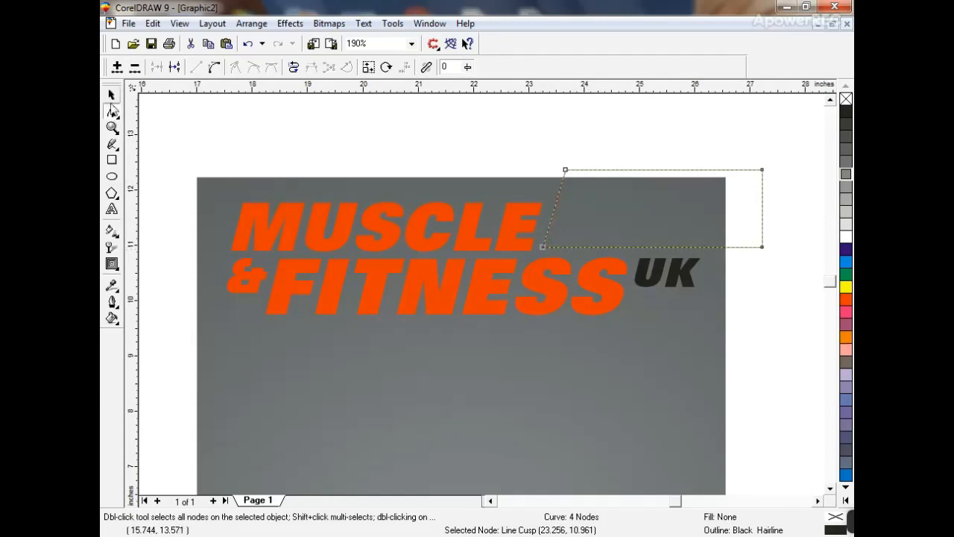
# - Move the headline words and UK slightly higher on the cover
pyautogui.click(112, 94)
pyautogui.click(516, 225)
pyautogui.keyDown('shift'); pyautogui.click(548, 275); pyautogui.keyUp('shift')
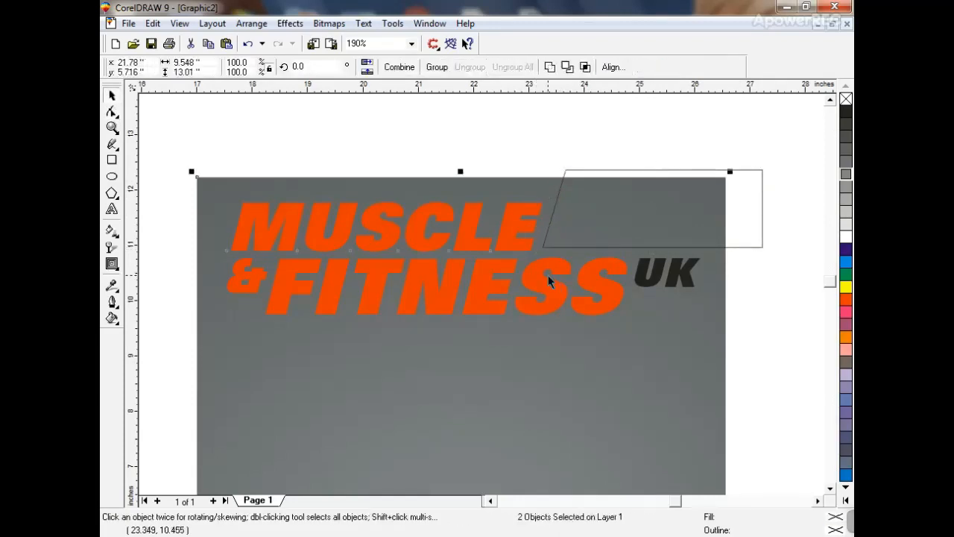
pyautogui.click(659, 276)
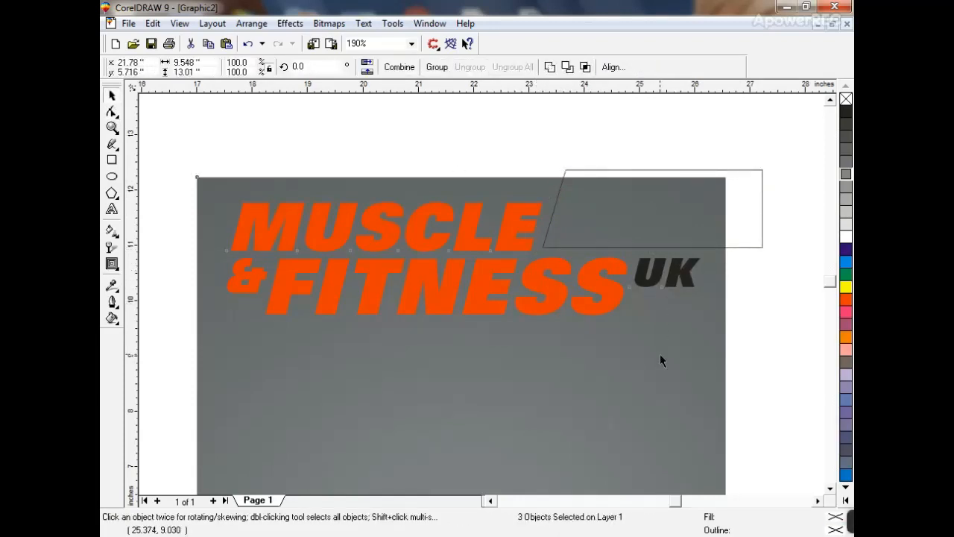
pyautogui.moveTo(610, 288); pyautogui.dragTo(610, 278)
pyautogui.hotkey('ctrl', 'z')
pyautogui.keyDown('shift'); pyautogui.click(506, 237); pyautogui.keyUp('shift')
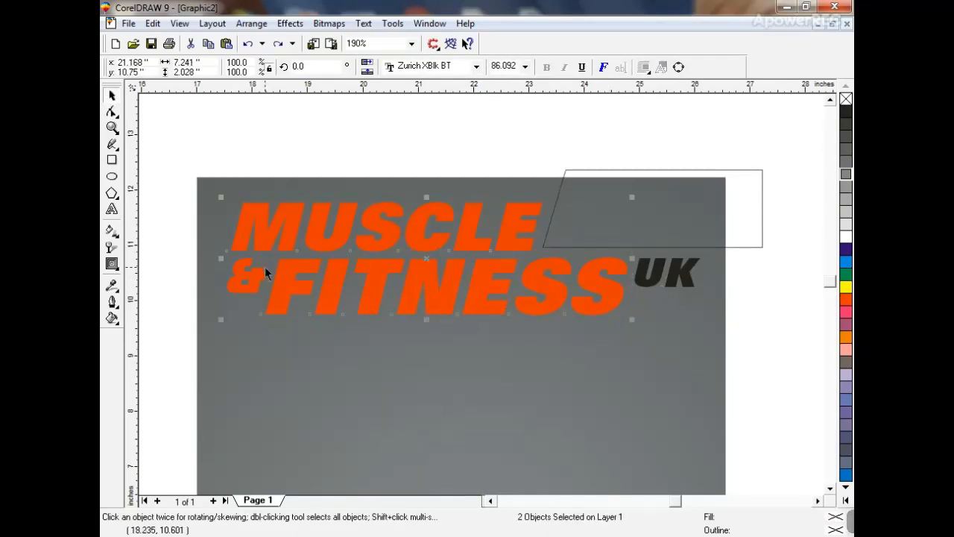
pyautogui.keyDown('shift'); pyautogui.click(266, 274); pyautogui.keyUp('shift')
pyautogui.moveTo(299, 304); pyautogui.dragTo(296, 287)
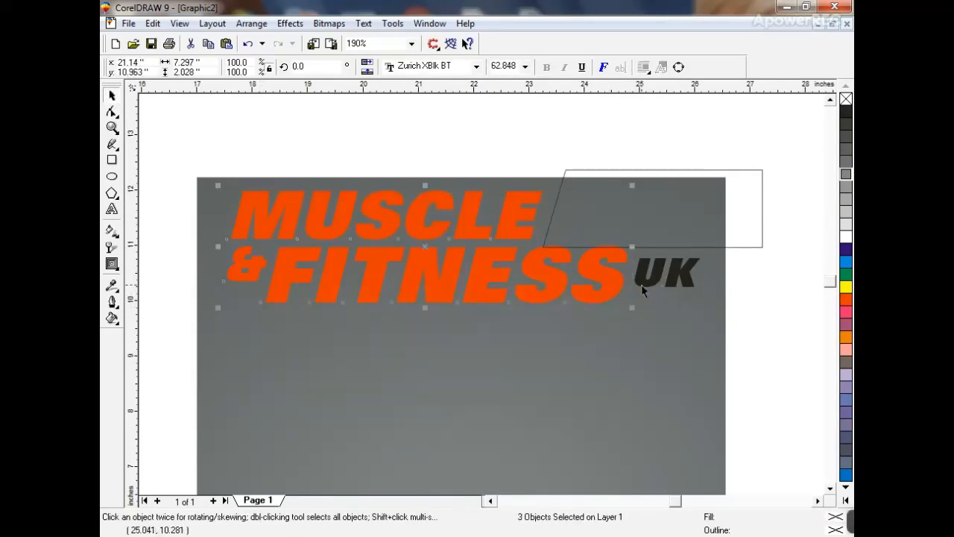
pyautogui.moveTo(644, 282); pyautogui.dragTo(652, 245)
# - Fill the slanted band deep yellow with no outline and PowerClip it into the page frame
pyautogui.click(645, 252)
pyautogui.click(643, 247)
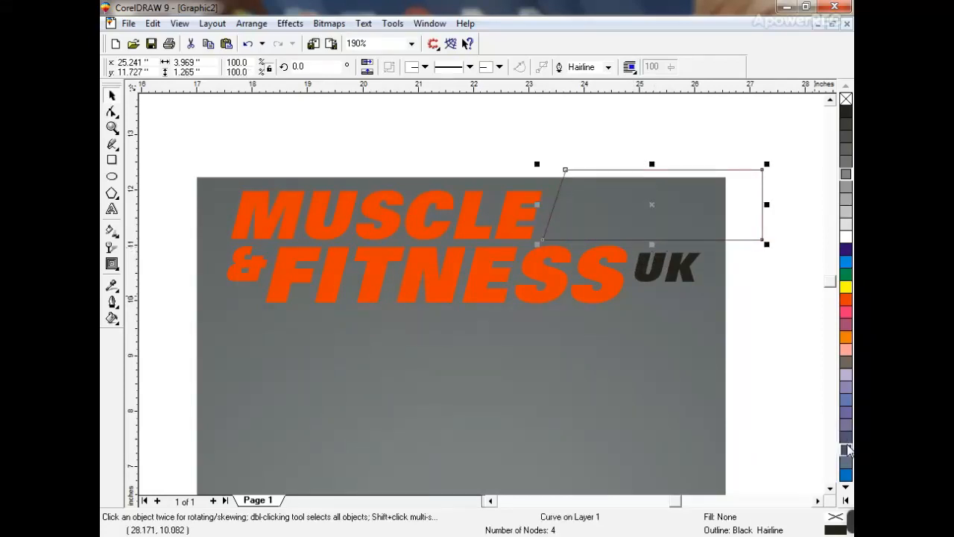
pyautogui.click(846, 500)
pyautogui.click(830, 490)
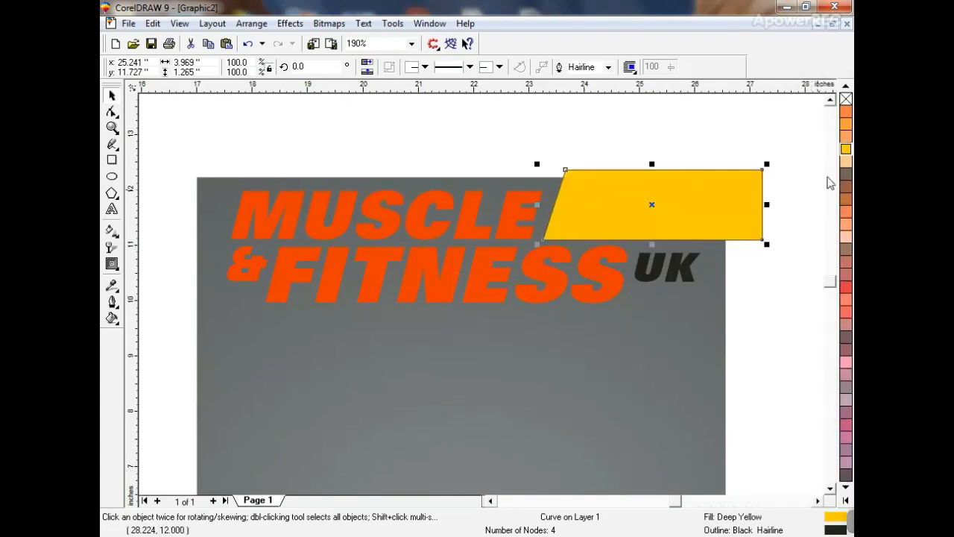
pyautogui.rightClick(846, 99)
pyautogui.hotkey('alt', 'c')
pyautogui.press('w')
pyautogui.press('p')
pyautogui.click(708, 318)
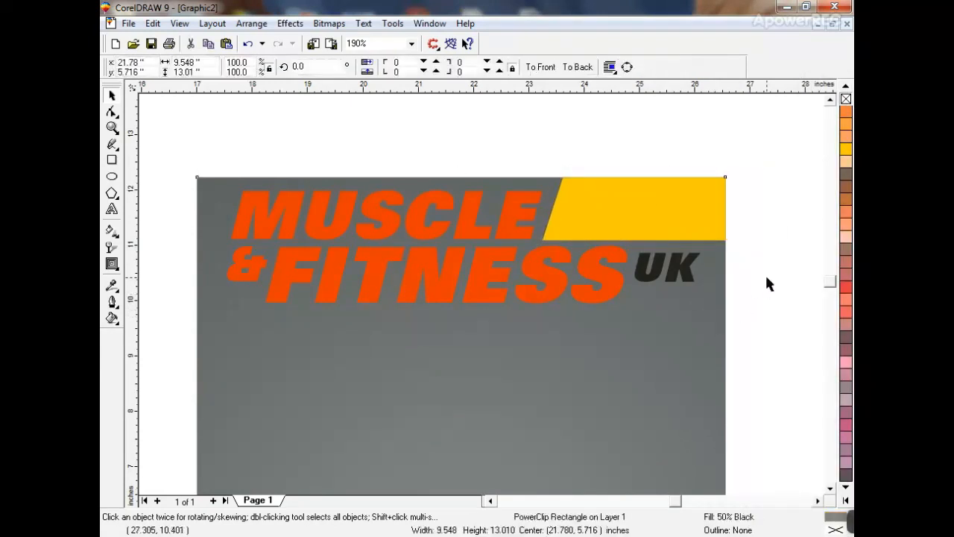
pyautogui.click(766, 277)
pyautogui.click(676, 274)
# - Copy the UK text onto the yellow band and retype it as 'BODYPOWER PREVIEW!'
pyautogui.moveTo(676, 278); pyautogui.dragTo(633, 222)
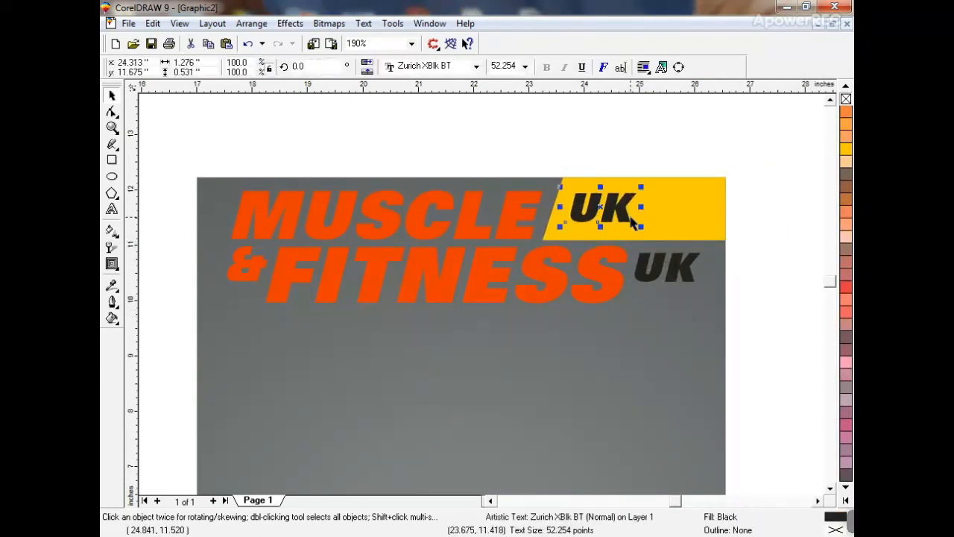
pyautogui.click(112, 210)
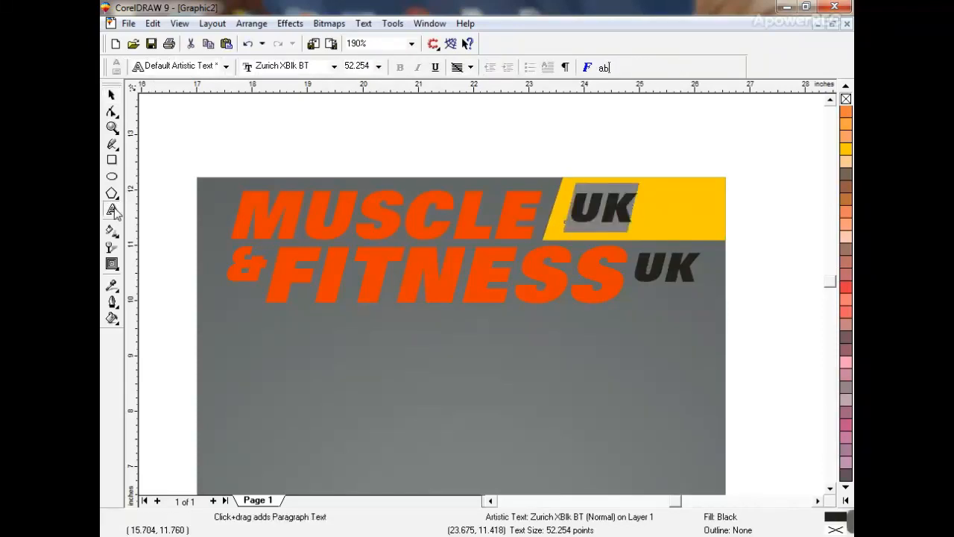
pyautogui.write('BODY')
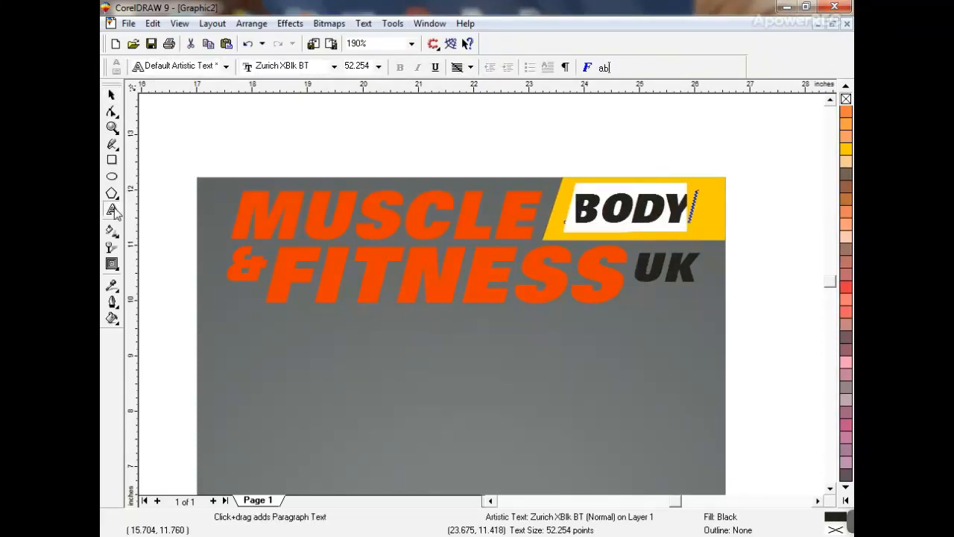
pyautogui.write('POWER P')
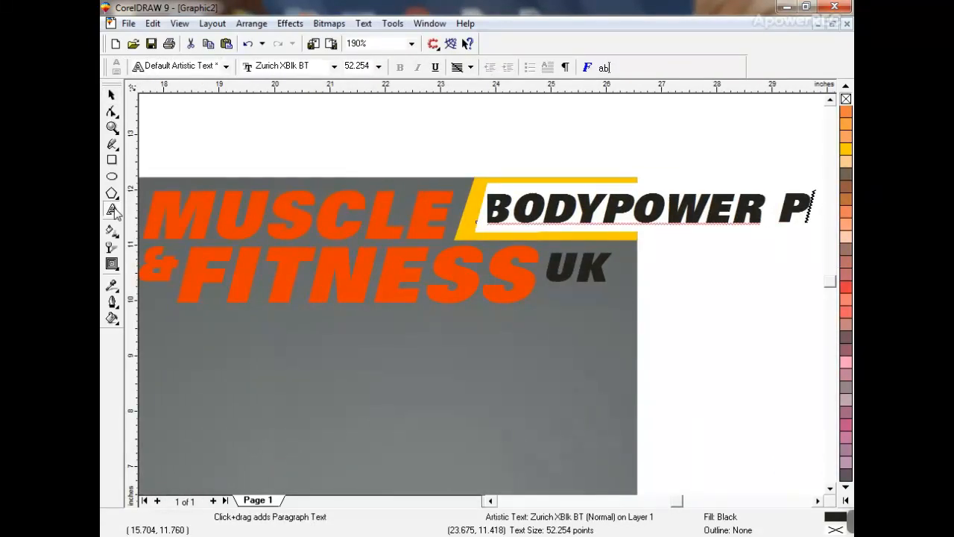
pyautogui.write('REVIEW!')
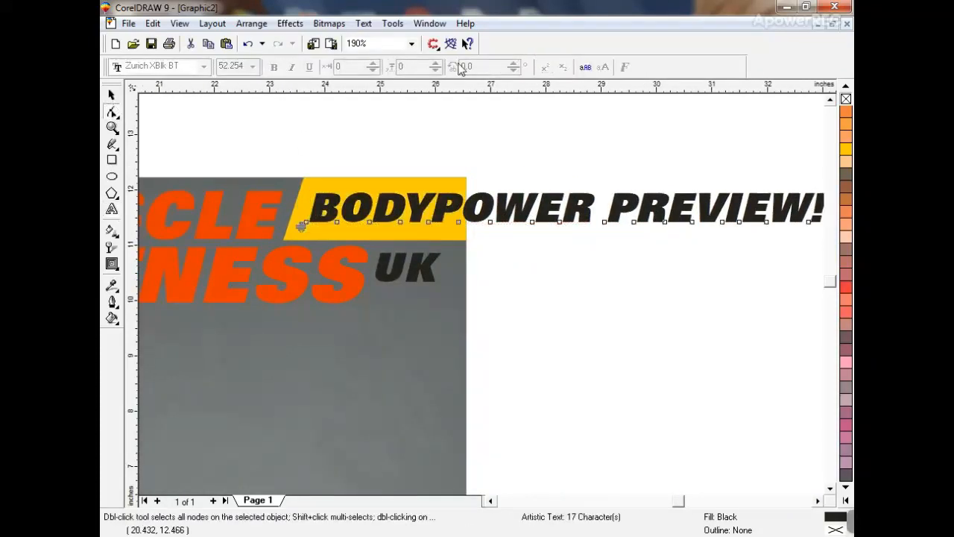
pyautogui.click(112, 95)
# - Set the text to Zurich XCn BT and scale it to fit the yellow band
pyautogui.click(445, 67)
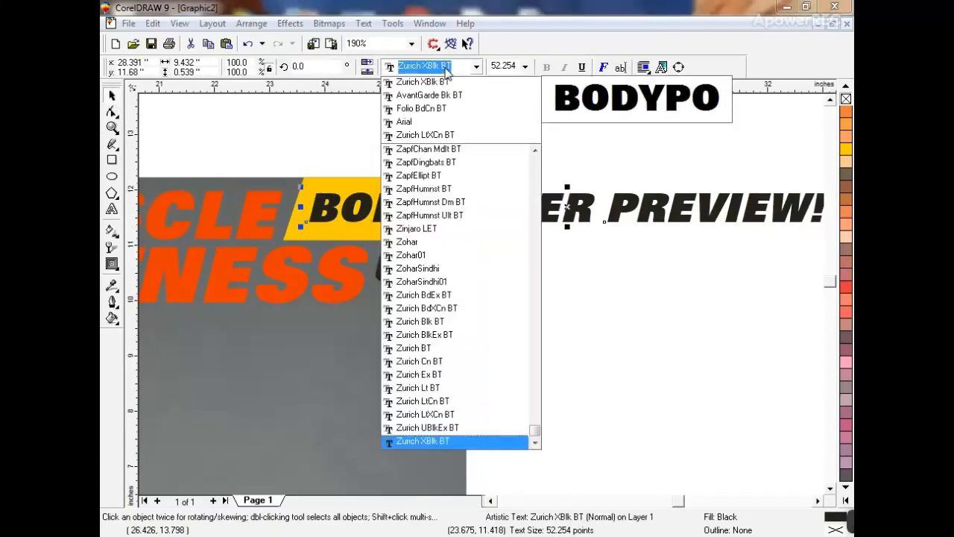
pyautogui.press('Down')
pyautogui.press('Return')
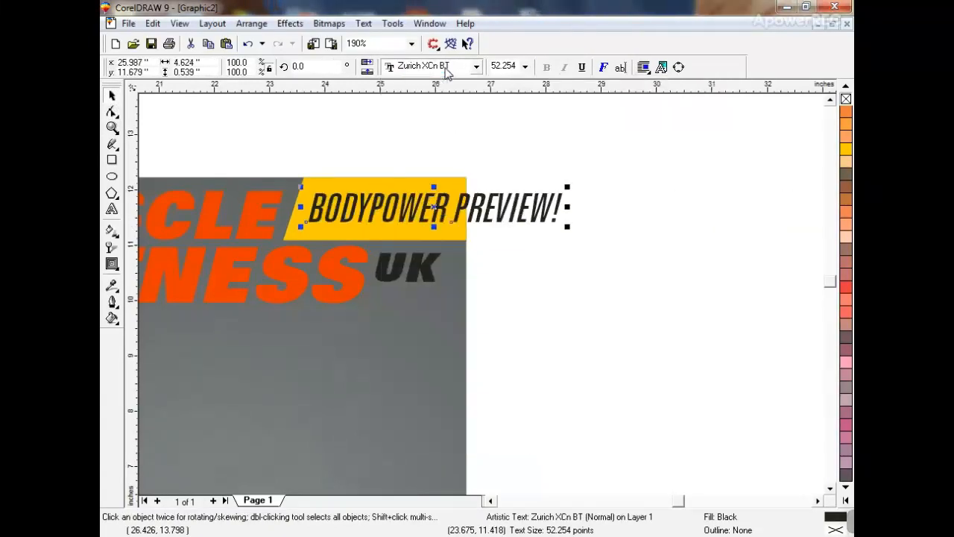
pyautogui.moveTo(566, 228); pyautogui.dragTo(465, 234)
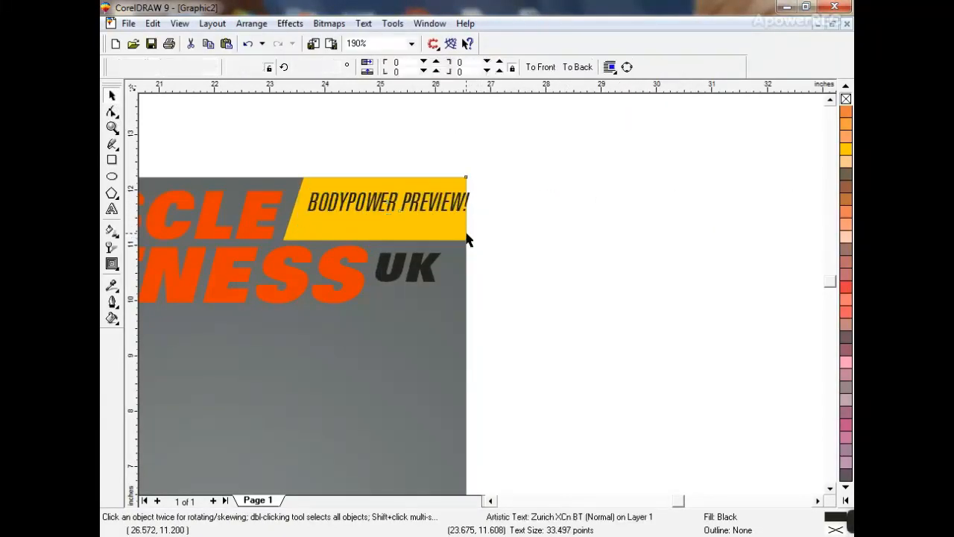
pyautogui.click(465, 236)
pyautogui.hotkey('shift', 'F2')
pyautogui.press('Escape')
pyautogui.click(541, 120)
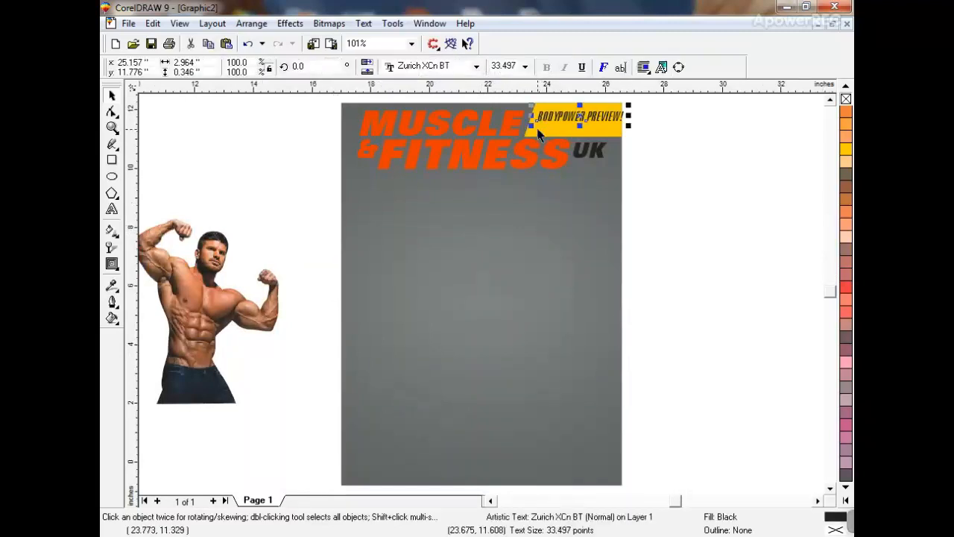
# - Enlarge BODYPOWER PREVIEW! slightly and nudge it down a little
pyautogui.moveTo(534, 128); pyautogui.dragTo(527, 129)
pyautogui.moveTo(589, 119); pyautogui.dragTo(589, 123)
pyautogui.press('Escape')
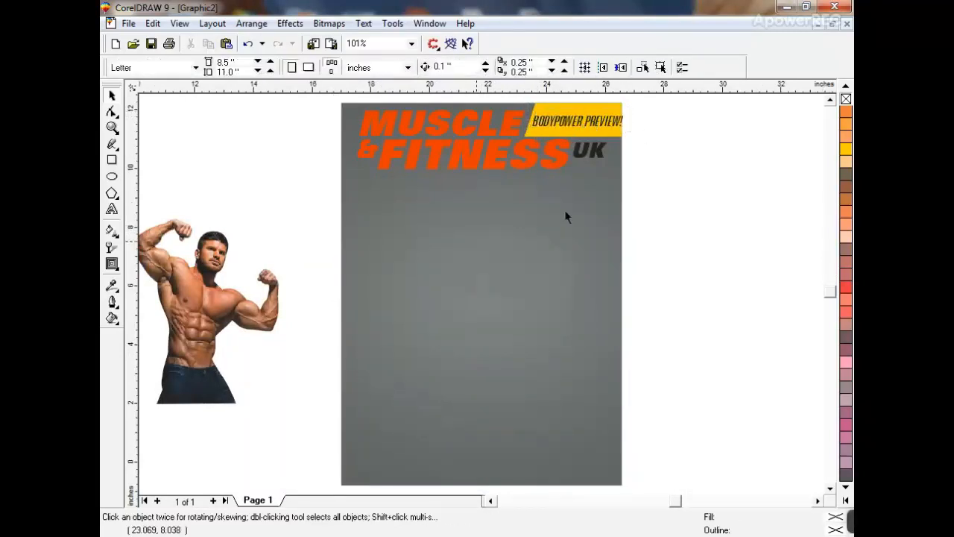
# - Move the bodybuilder photo onto the grey page, enlarge it, and centre it horizontally
pyautogui.click(203, 328)
pyautogui.moveTo(204, 328); pyautogui.dragTo(420, 410)
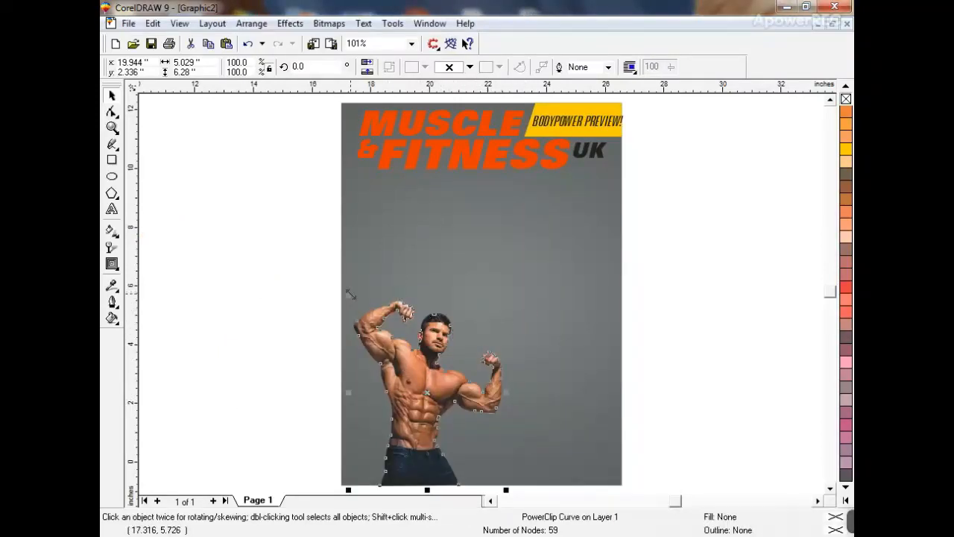
pyautogui.moveTo(351, 295); pyautogui.dragTo(241, 207)
pyautogui.moveTo(505, 207); pyautogui.dragTo(599, 132)
pyautogui.keyDown('shift'); pyautogui.click(586, 266); pyautogui.keyUp('shift')
pyautogui.press('c')
pyautogui.click(668, 280)
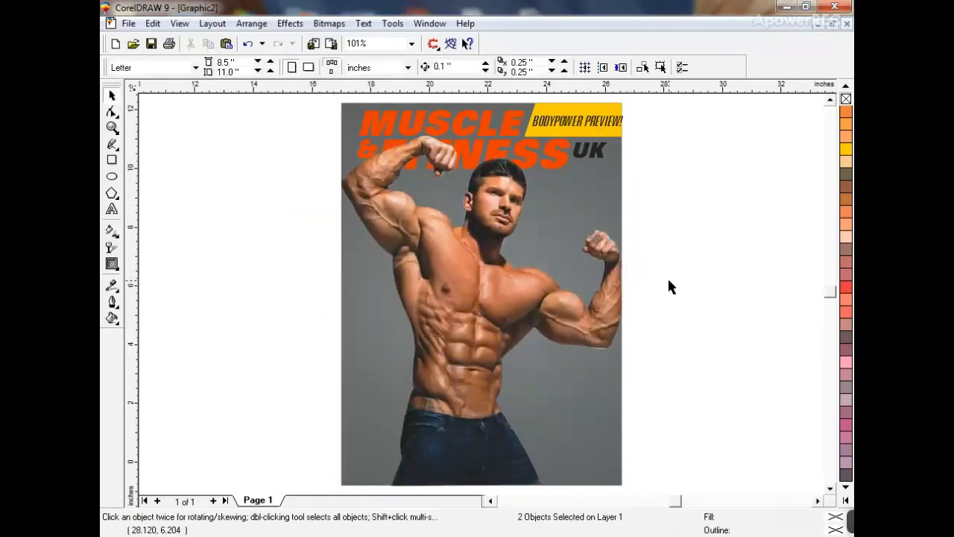
# - Shrink the bodybuilder photo slightly and shift it a little to the left
pyautogui.click(395, 229)
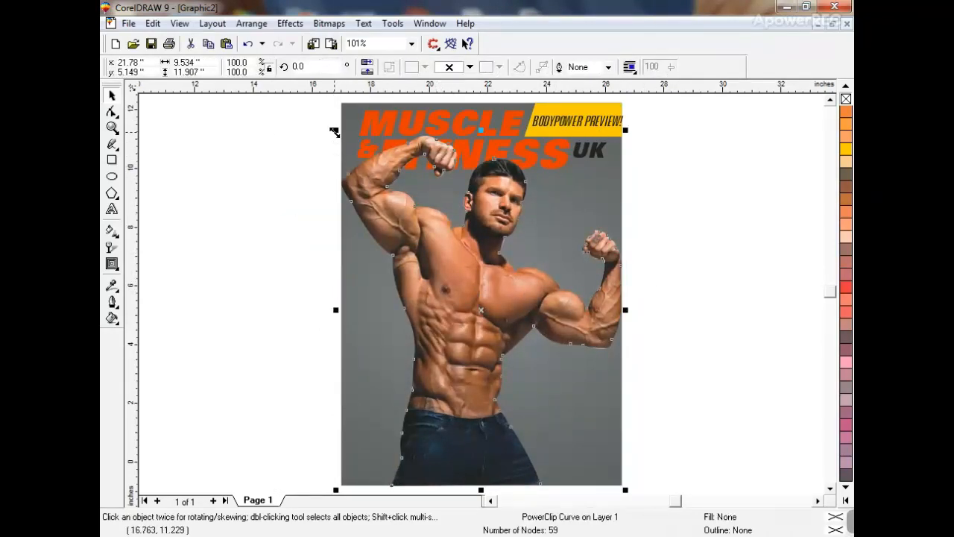
pyautogui.moveTo(334, 131); pyautogui.dragTo(348, 144)
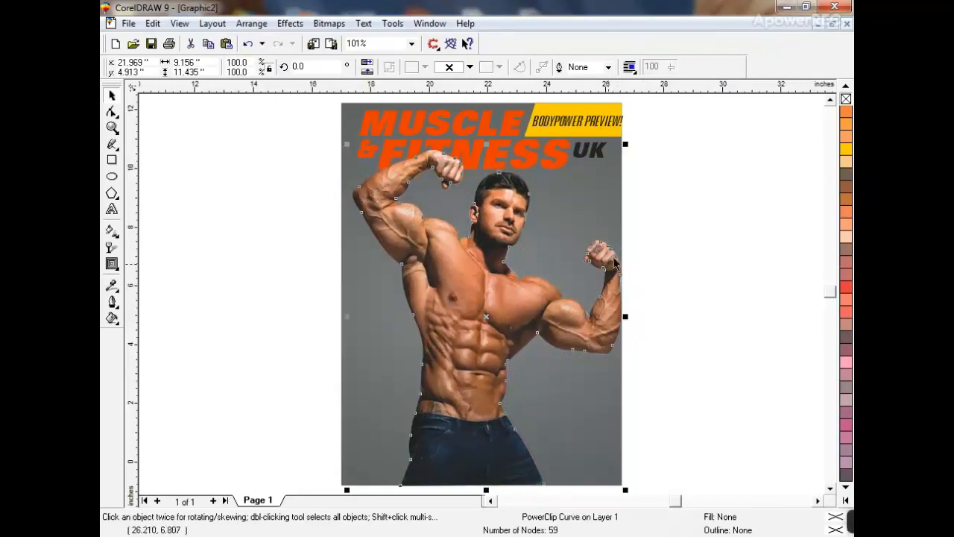
pyautogui.moveTo(581, 317); pyautogui.dragTo(574, 317)
pyautogui.hotkey('ctrl', 'z')
pyautogui.hotkey('ctrl', 'shift', 'z')
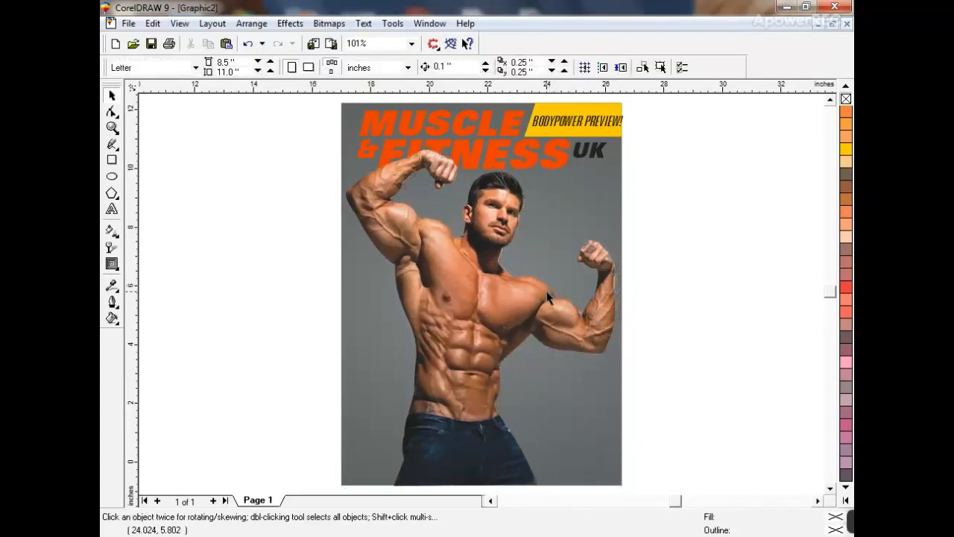
pyautogui.click(589, 217)
pyautogui.click(667, 232)
# - Copy the UK text to the photo's left and retype it as HOW TO / 10lbs / OF FAT IN / 12 DAYS lines
pyautogui.click(575, 154)
pyautogui.moveTo(575, 154); pyautogui.dragTo(366, 293)
pyautogui.click(112, 210)
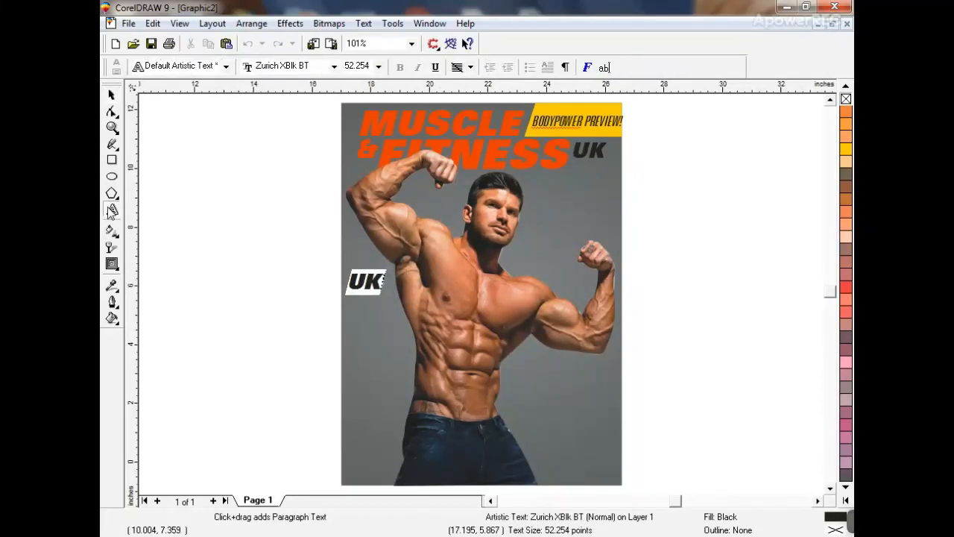
pyautogui.write('HOW TO')
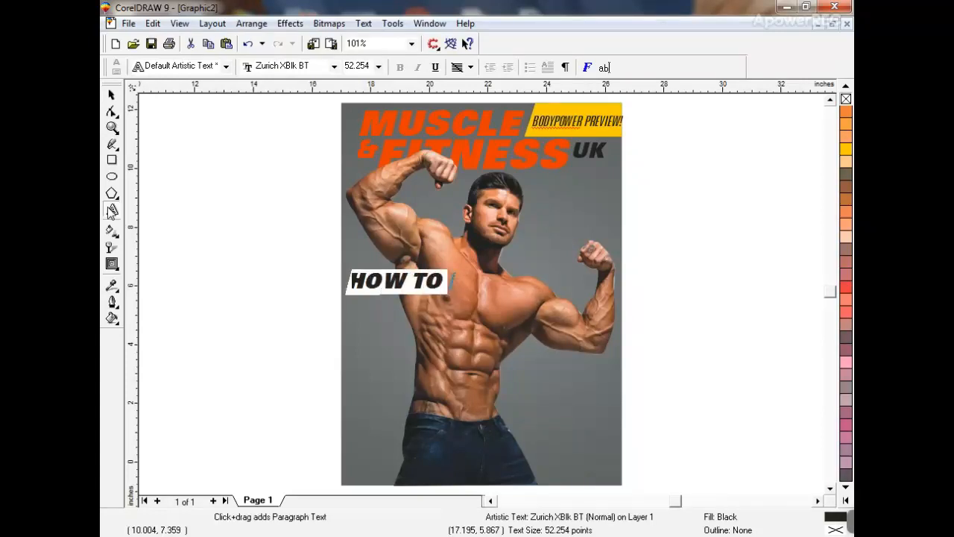
pyautogui.press('Return')
pyautogui.press('Return')
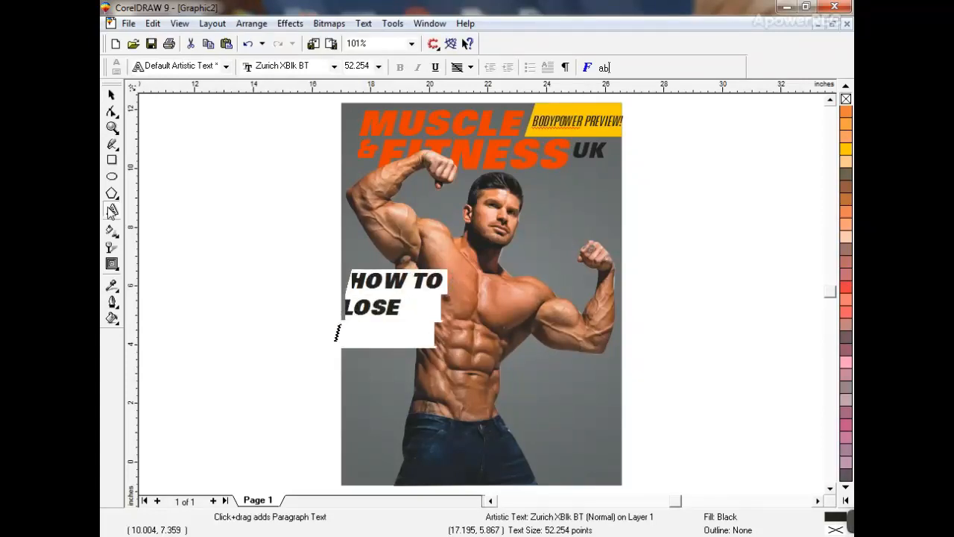
pyautogui.write('10lbs')
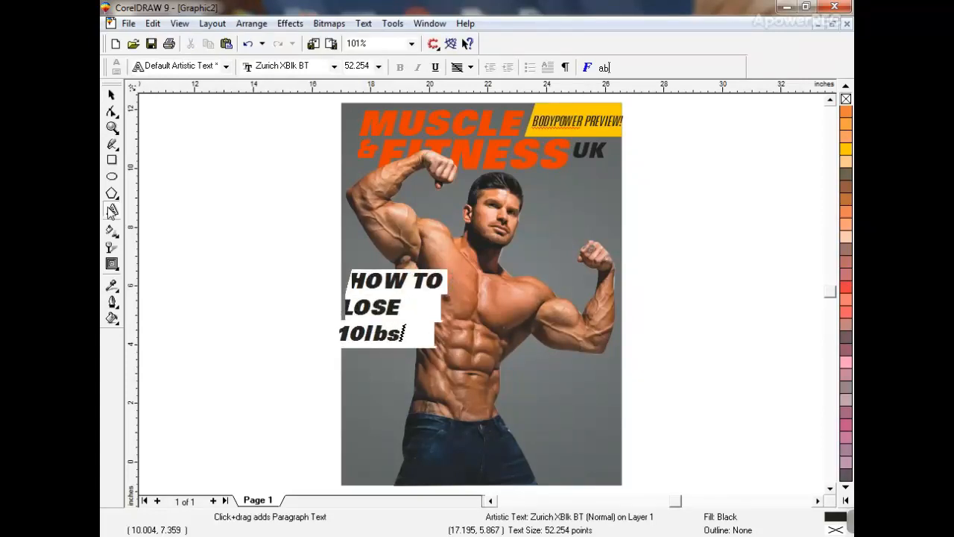
pyautogui.press('Return')
pyautogui.write('OF FA')
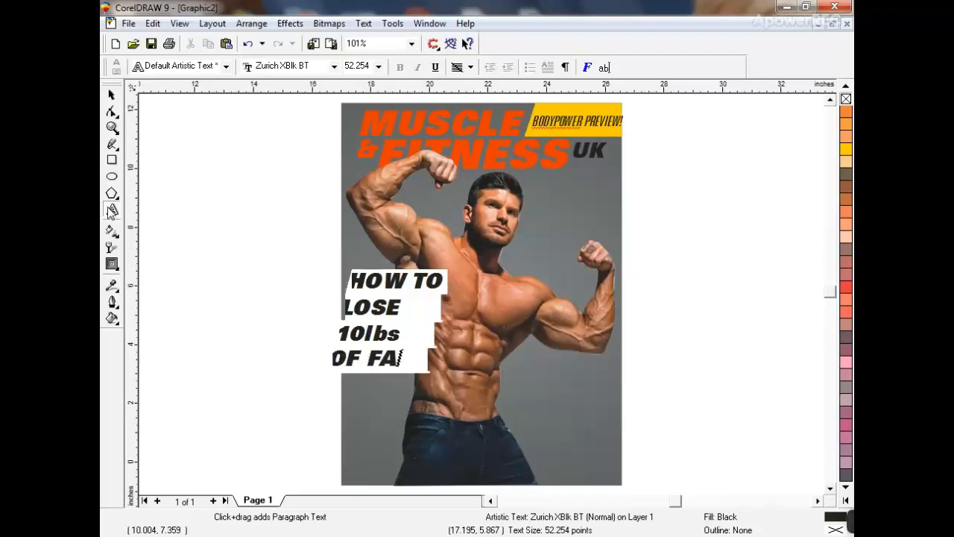
pyautogui.write('T IN')
pyautogui.press('Return')
pyautogui.write('12 D')
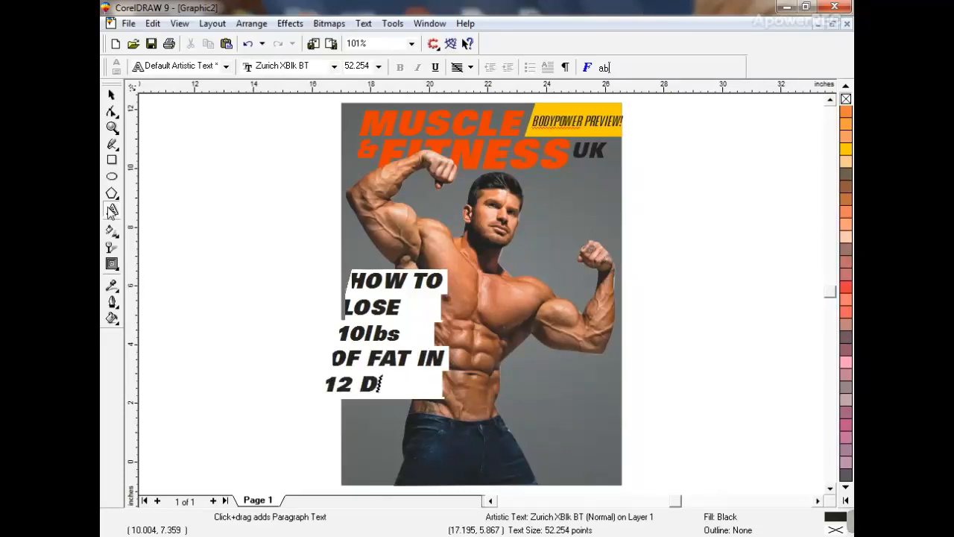
pyautogui.write('AYS')
# - Slant the headline, shrink it to 29.287 pt, and move it beside the bodybuilder's torso
pyautogui.click(112, 94)
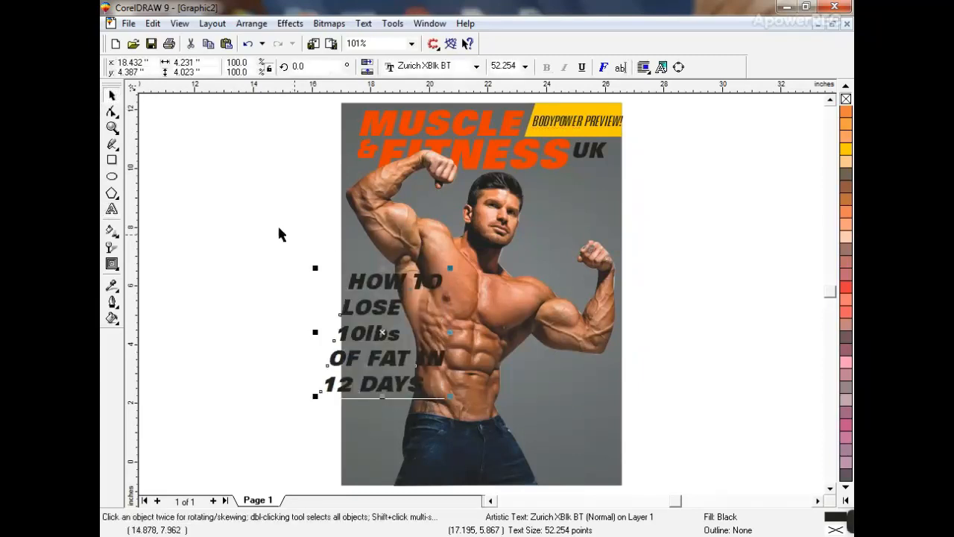
pyautogui.click(392, 281)
pyautogui.moveTo(383, 268); pyautogui.dragTo(389, 305)
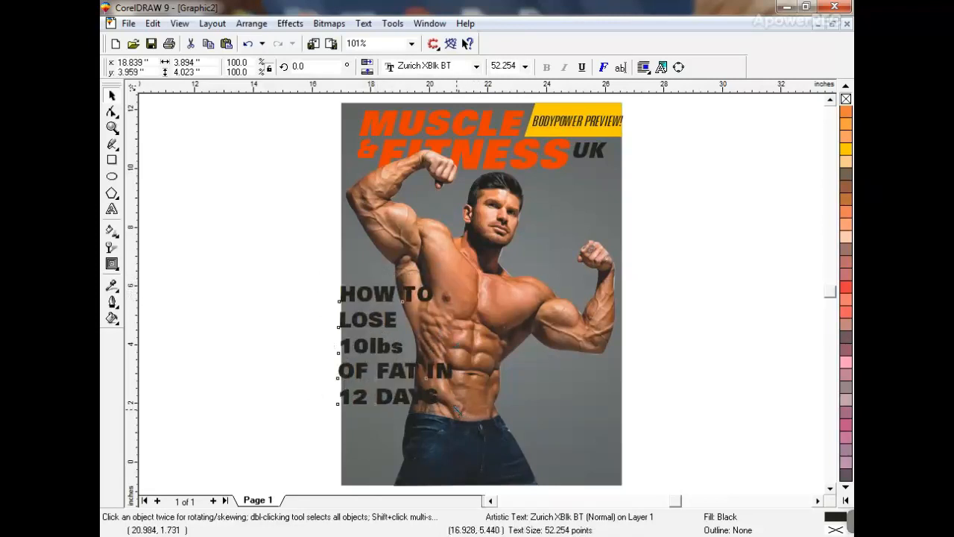
pyautogui.moveTo(456, 410); pyautogui.dragTo(403, 353)
pyautogui.moveTo(369, 290); pyautogui.dragTo(376, 311)
pyautogui.click(112, 127)
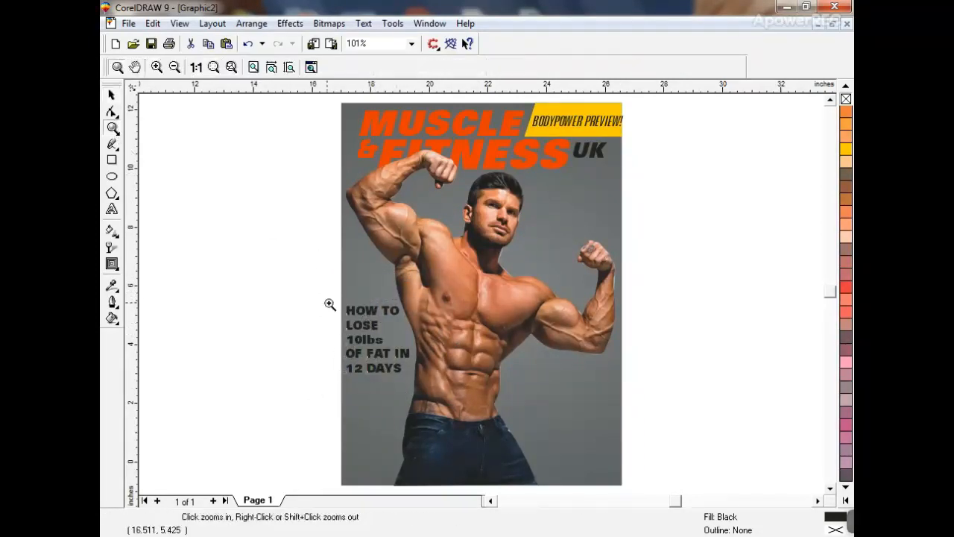
# - Draw a box behind HOW TO, colour the text white and fill the box black
pyautogui.click(411, 358)
pyautogui.click(110, 97)
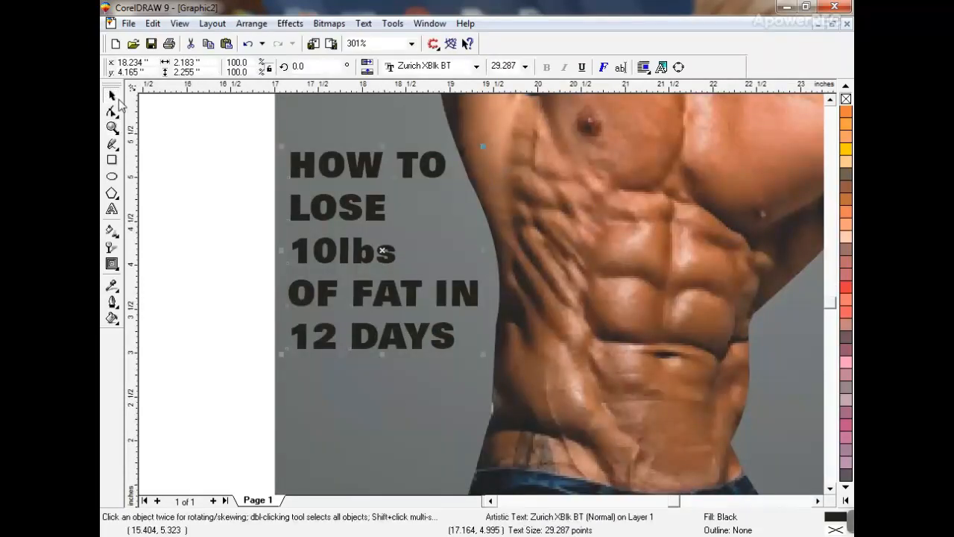
pyautogui.click(149, 133)
pyautogui.click(111, 160)
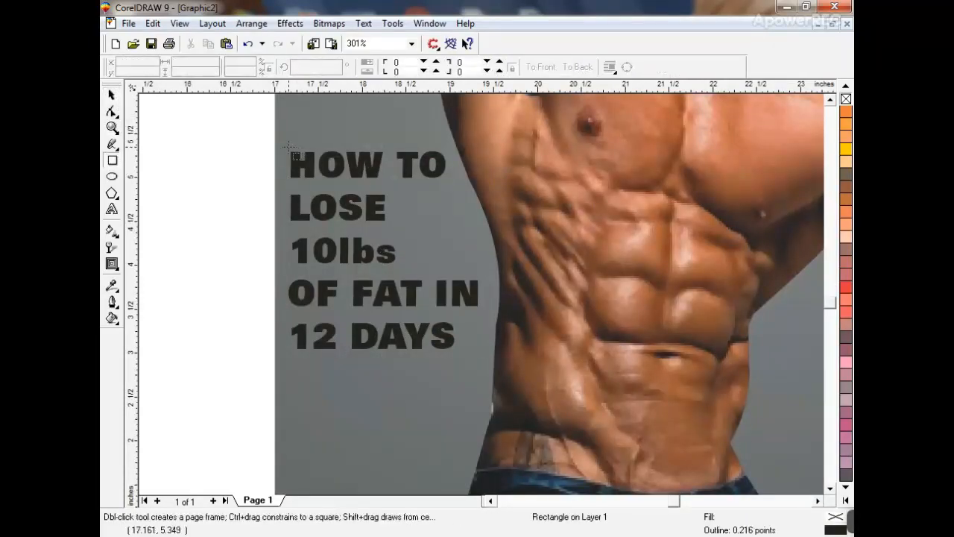
pyautogui.moveTo(288, 147); pyautogui.dragTo(449, 182)
pyautogui.click(112, 110)
pyautogui.click(112, 95)
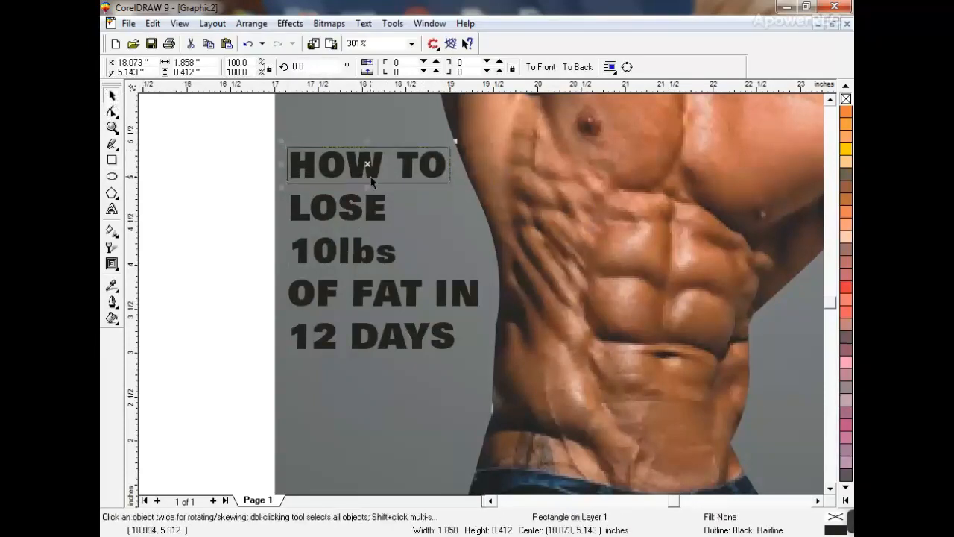
pyautogui.click(372, 181)
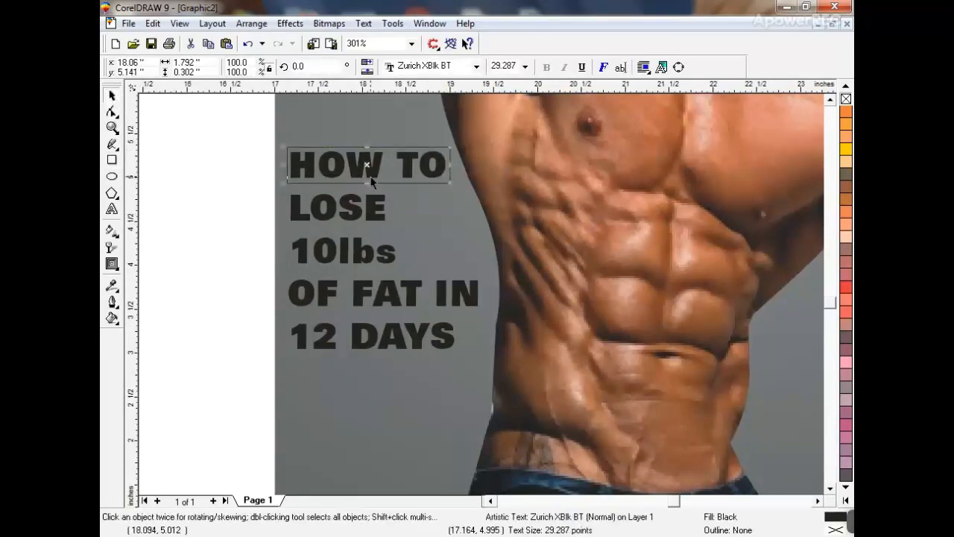
pyautogui.click(846, 506)
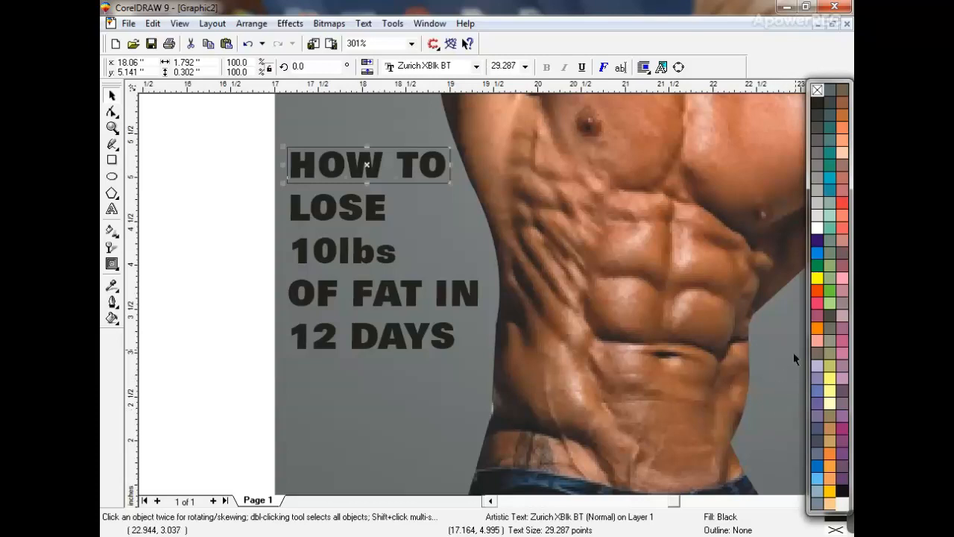
pyautogui.click(817, 229)
pyautogui.press('Tab')
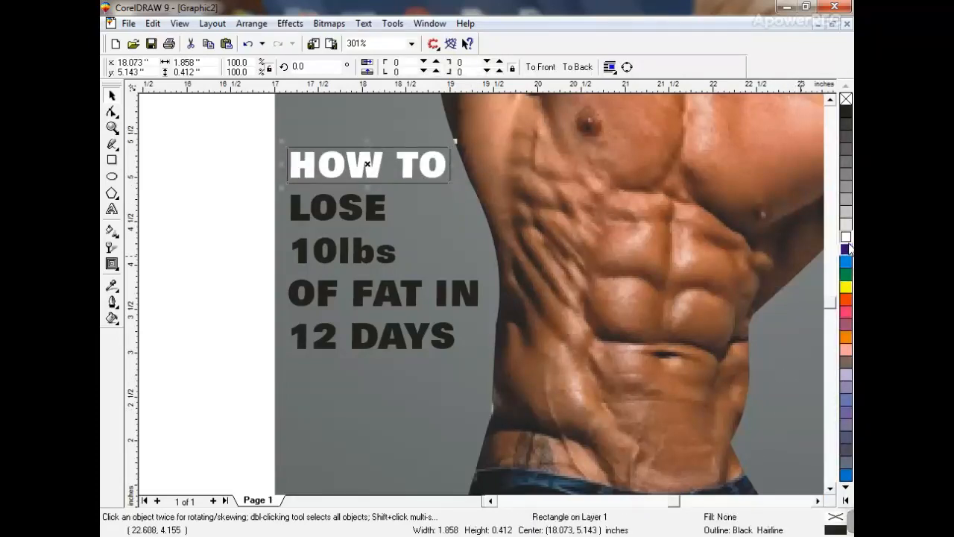
pyautogui.click(845, 111)
pyautogui.press('Escape')
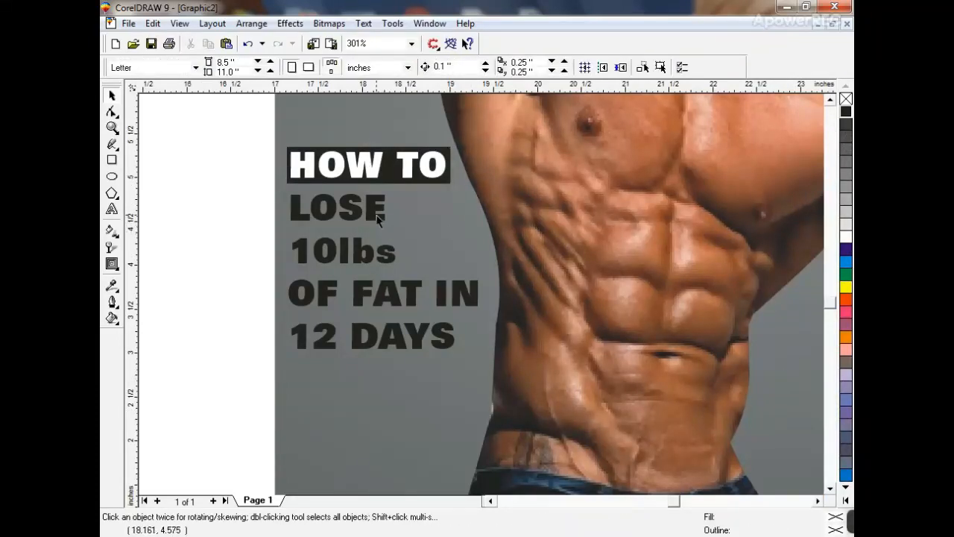
# - Enlarge LOSE, move OF FAT IN and 12 DAYS down, and make 10lbs about 142% and orange
pyautogui.click(379, 217)
pyautogui.moveTo(394, 226); pyautogui.dragTo(446, 239)
pyautogui.click(429, 296)
pyautogui.keyDown('shift'); pyautogui.click(418, 336); pyautogui.keyUp('shift')
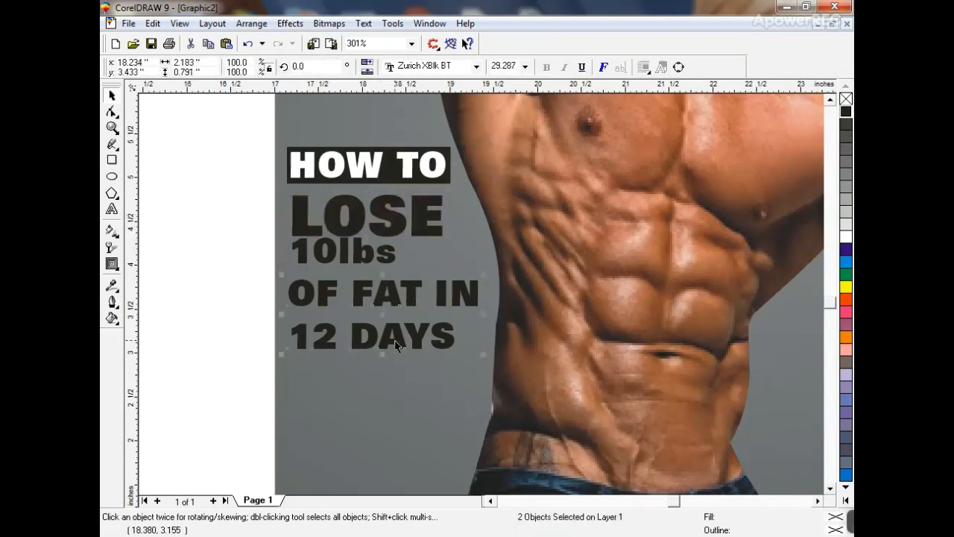
pyautogui.moveTo(418, 335); pyautogui.dragTo(418, 371)
pyautogui.click(369, 255)
pyautogui.moveTo(407, 270); pyautogui.dragTo(448, 298)
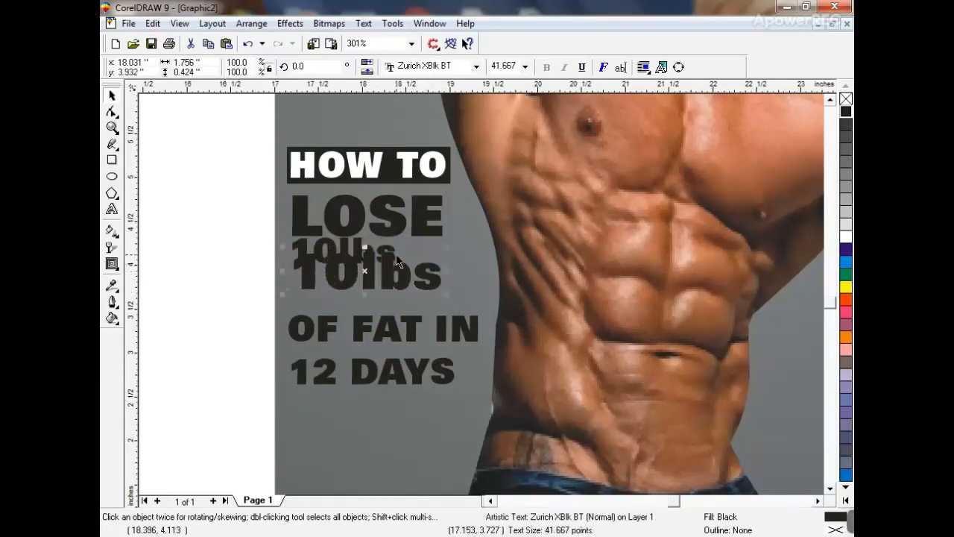
pyautogui.click(397, 276)
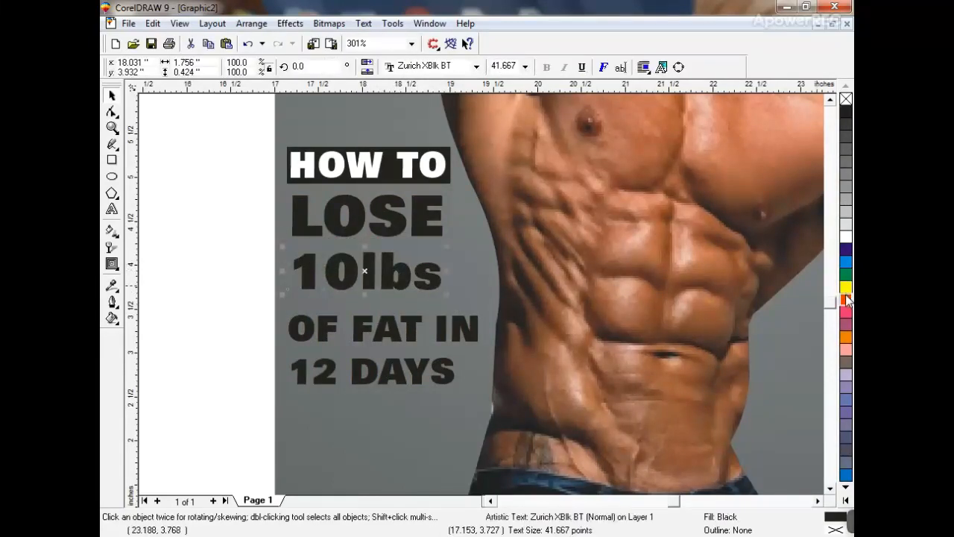
pyautogui.click(846, 299)
# - Restack the lines: nudge LOSE and 10lbs up, shrink OF FAT IN to about 78%, enlarge 12 DAYS
pyautogui.moveTo(220, 194); pyautogui.dragTo(461, 305)
pyautogui.moveTo(420, 222); pyautogui.dragTo(421, 215)
pyautogui.click(429, 325)
pyautogui.click(408, 330)
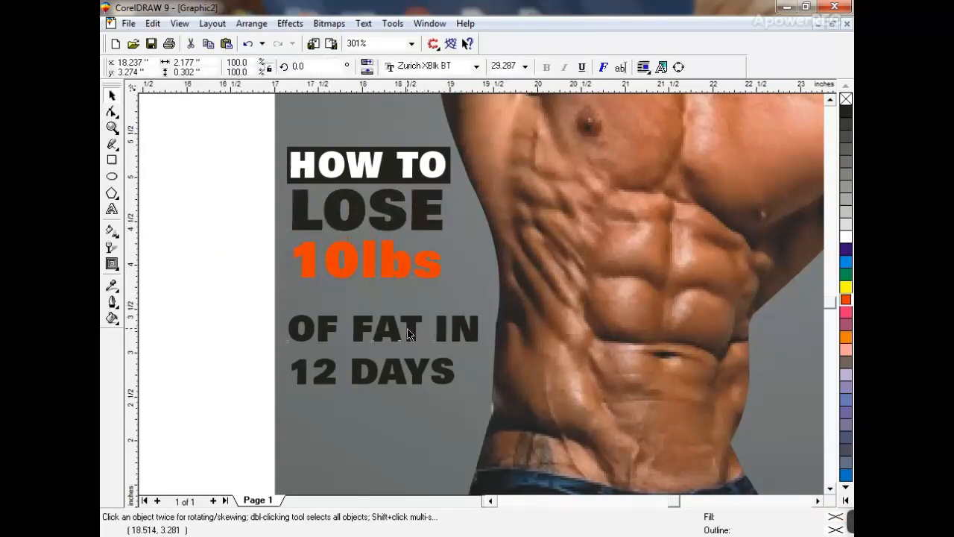
pyautogui.moveTo(407, 334); pyautogui.dragTo(407, 307)
pyautogui.moveTo(483, 319); pyautogui.dragTo(458, 313)
pyautogui.moveTo(422, 382); pyautogui.dragTo(473, 363)
pyautogui.moveTo(216, 187); pyautogui.dragTo(470, 358)
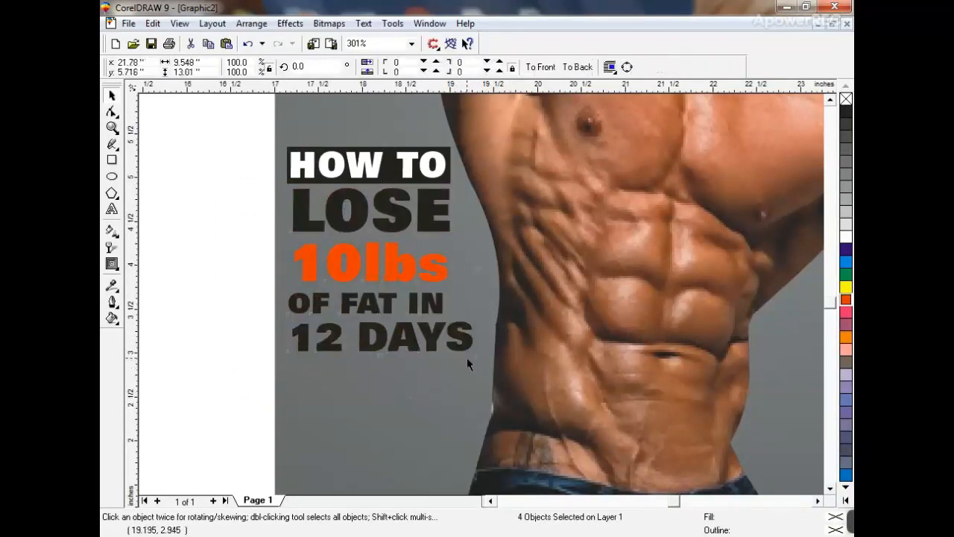
pyautogui.keyDown('ctrl'); pyautogui.click(470, 358); pyautogui.keyUp('ctrl')
pyautogui.click(253, 304)
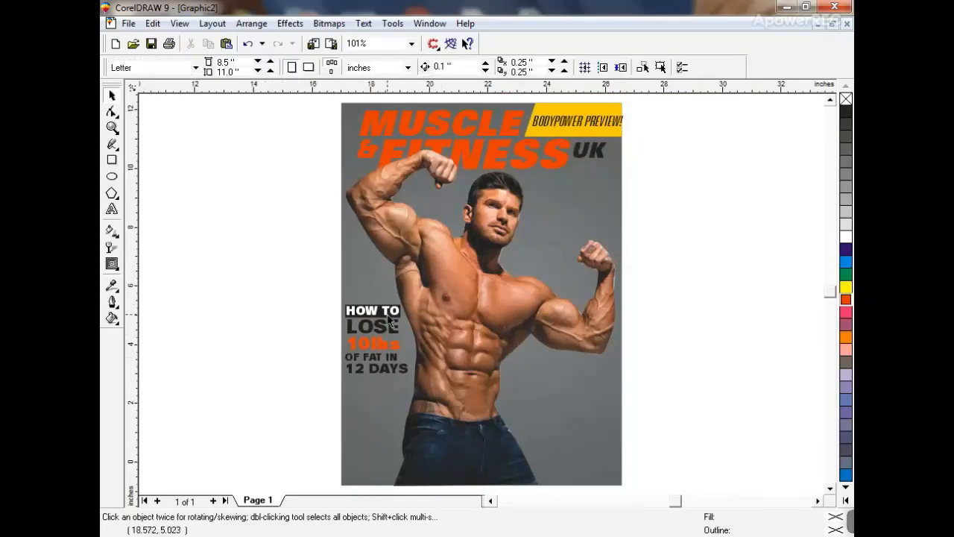
# - Copy HOW TO to the upper right and retype it as SHAPE YOUR / SHOULDERS / WITH THE ARNOLD CHAMPS
pyautogui.moveTo(365, 315); pyautogui.dragTo(571, 196)
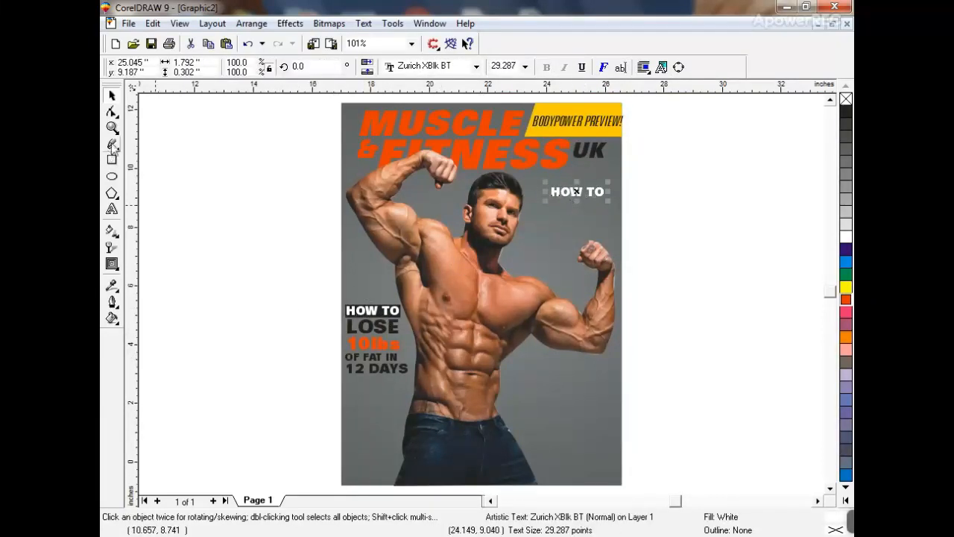
pyautogui.click(142, 135)
pyautogui.moveTo(678, 154); pyautogui.dragTo(321, 353)
pyautogui.click(112, 210)
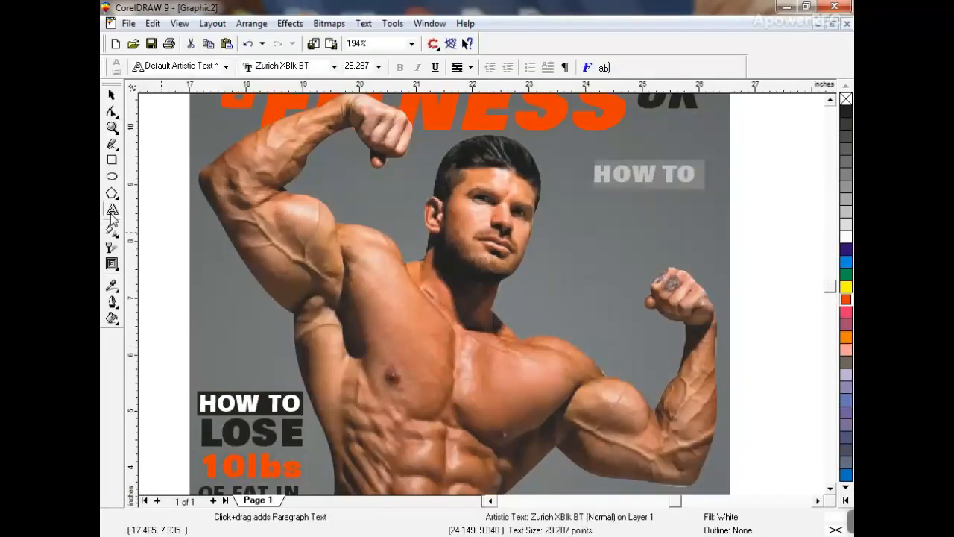
pyautogui.write('SHAPE YOUR')
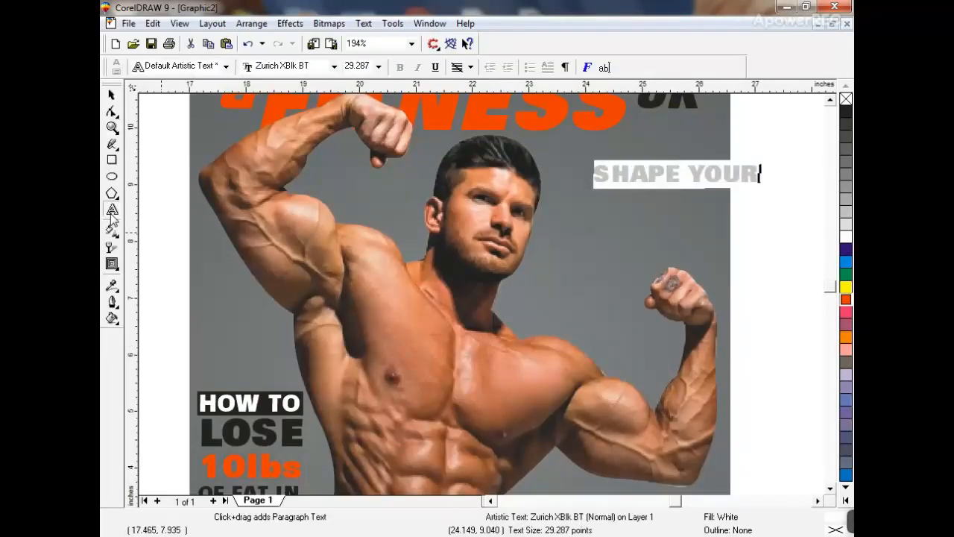
pyautogui.press('Return')
pyautogui.write('SHOULDER')
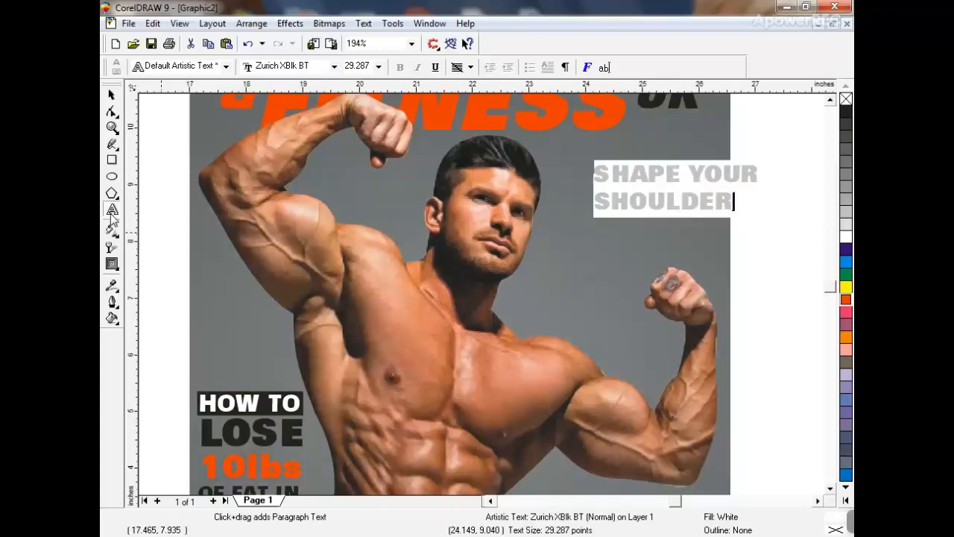
pyautogui.write('S')
pyautogui.press('Return')
pyautogui.write('WITH THE')
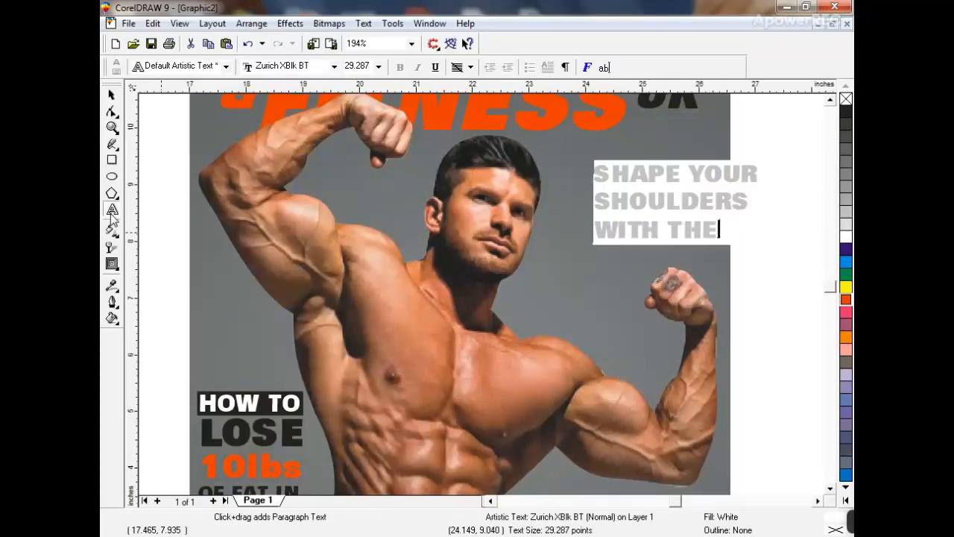
pyautogui.write(' ARNOLD CHAMPS')
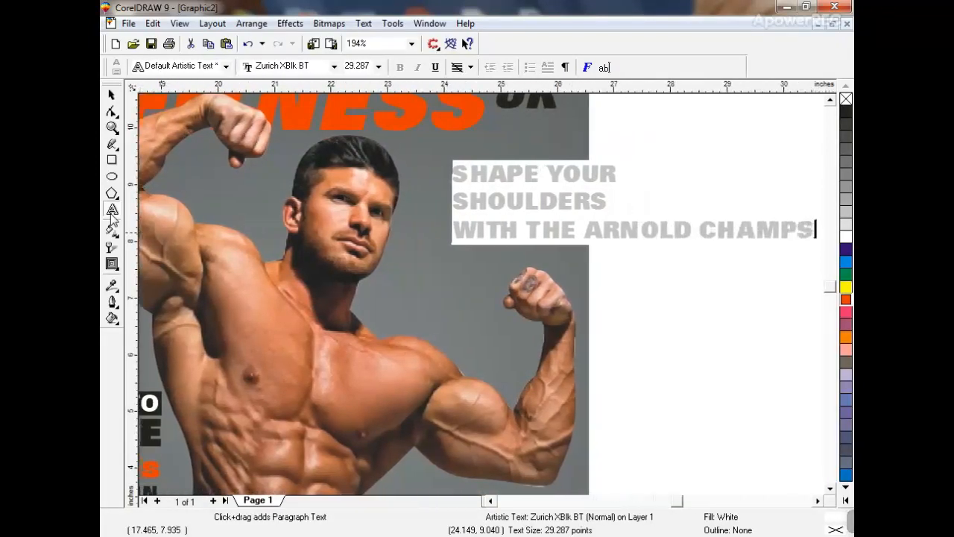
# - Set the headline in Zurich BdXCn BT and break it apart into separate lines
pyautogui.click(111, 95)
pyautogui.click(395, 69)
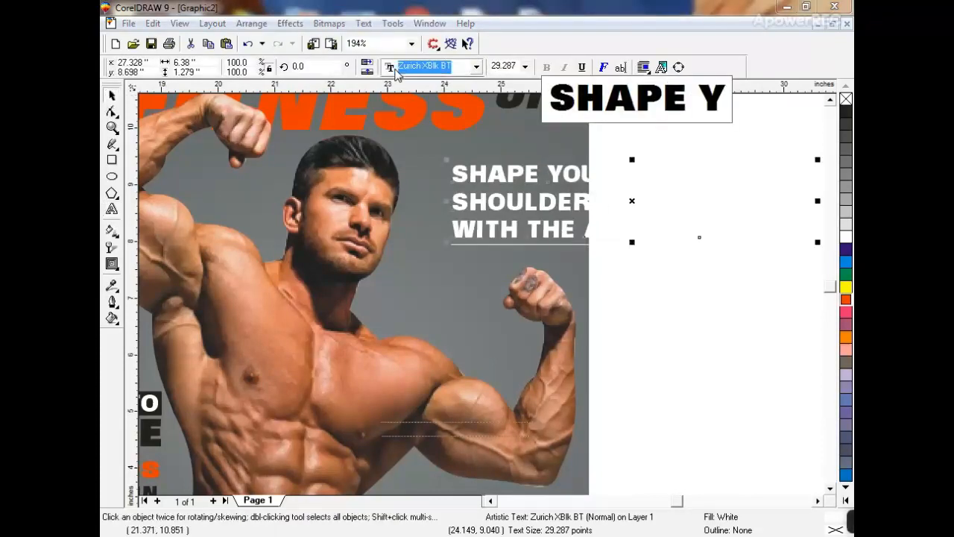
pyautogui.press('Down')
pyautogui.press('Up')
pyautogui.press('Up')
pyautogui.press('Up')
pyautogui.press('Up')
pyautogui.press('Up')
pyautogui.press('Up')
pyautogui.press('Up')
pyautogui.press('Up')
pyautogui.press('Up')
pyautogui.press('Up')
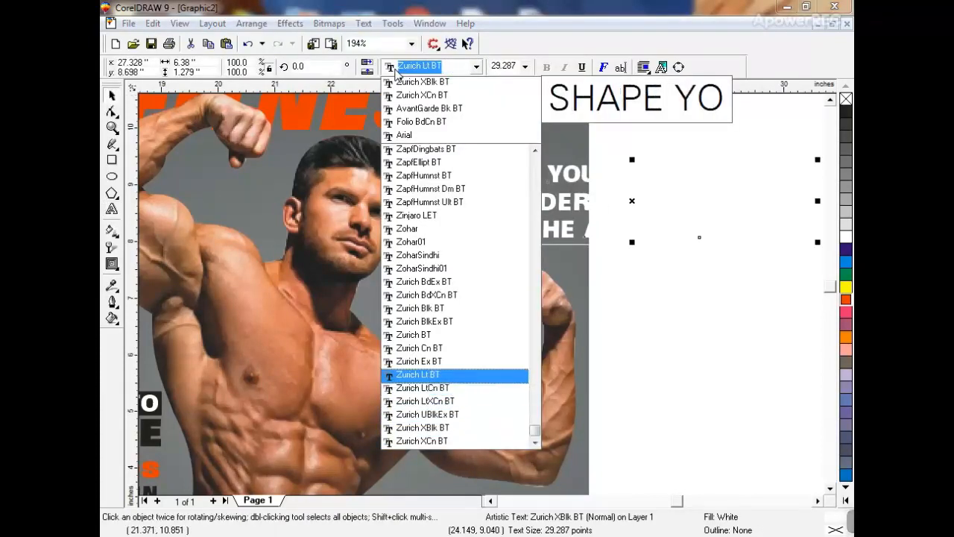
pyautogui.press('Up')
pyautogui.press('Return')
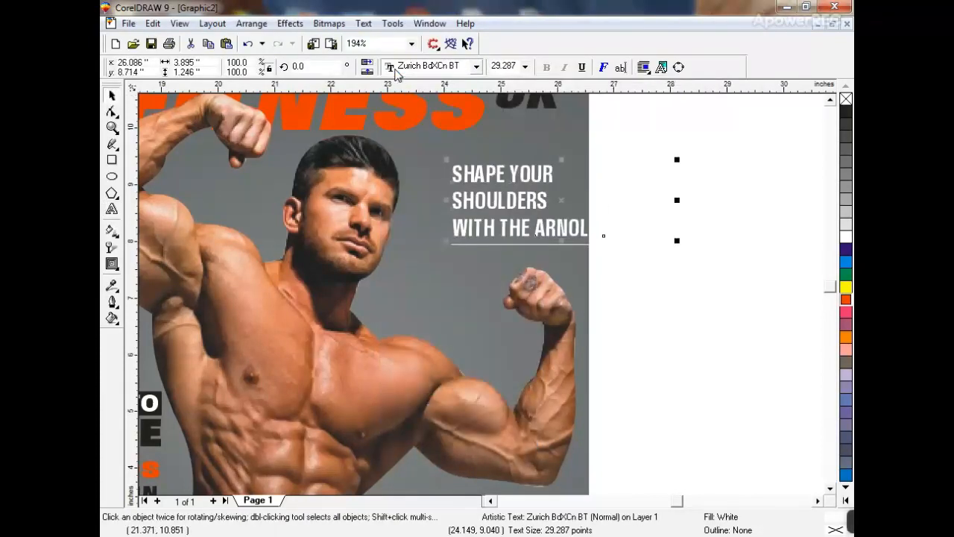
pyautogui.hotkey('ctrl', 'k')
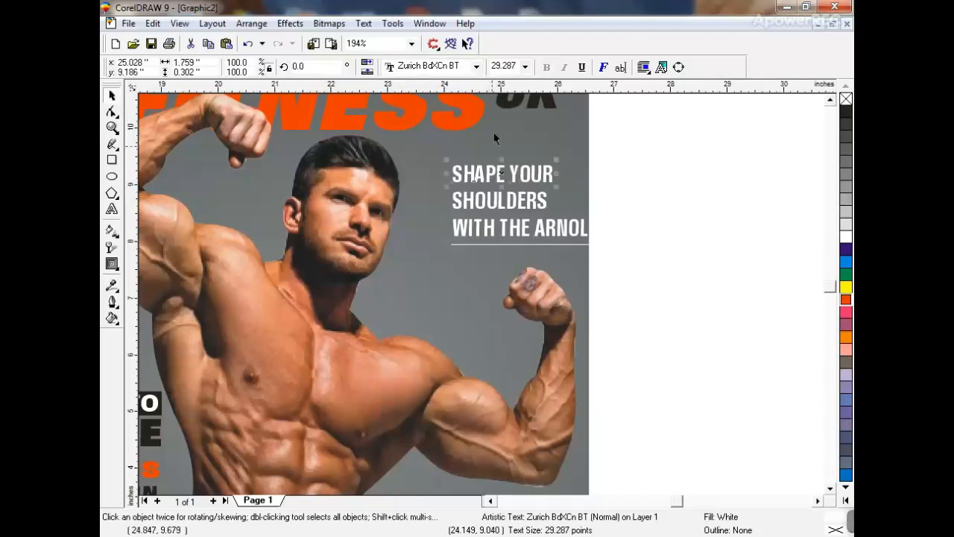
# - Colour SHOULDERS deep yellow and enlarge it to about 50.7 pt
pyautogui.click(496, 202)
pyautogui.click(846, 500)
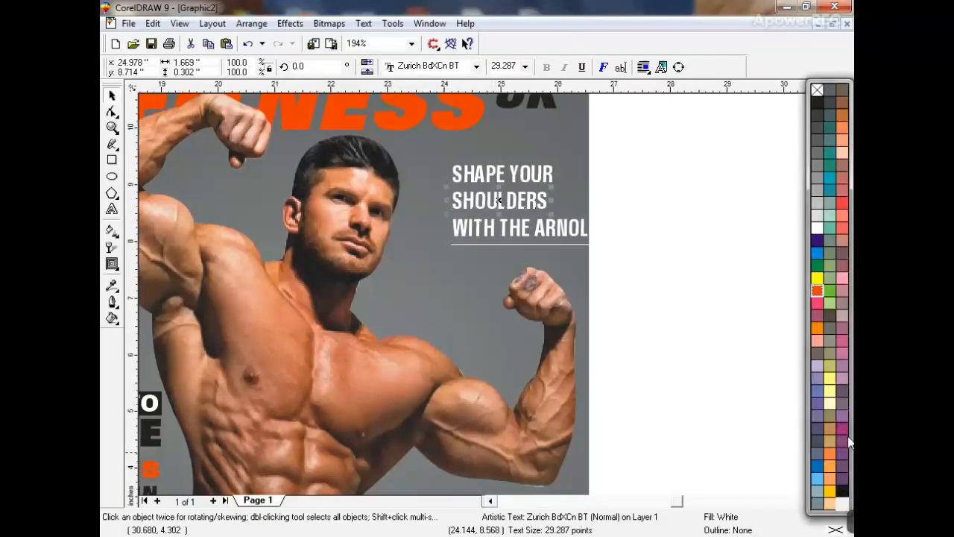
pyautogui.click(829, 476)
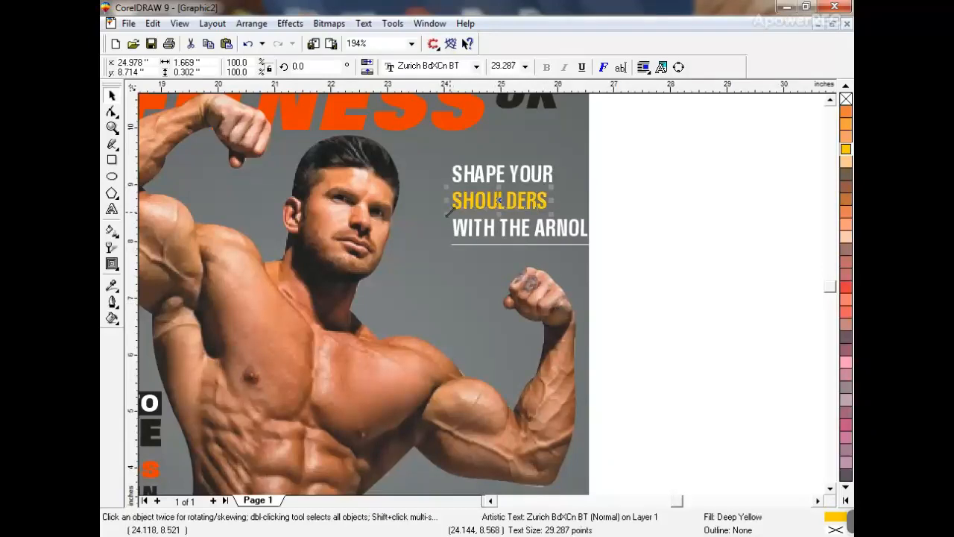
pyautogui.moveTo(451, 215); pyautogui.dragTo(412, 221)
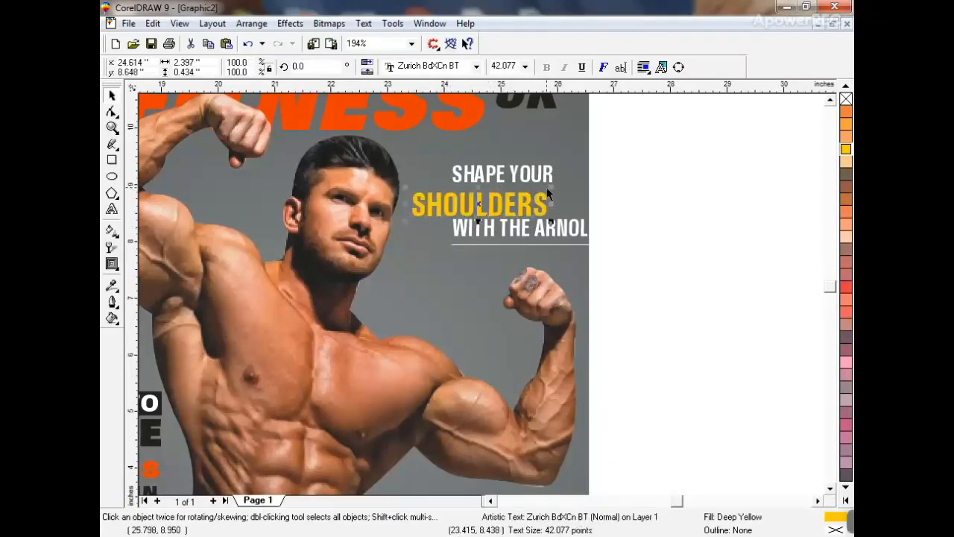
pyautogui.moveTo(548, 188); pyautogui.dragTo(577, 180)
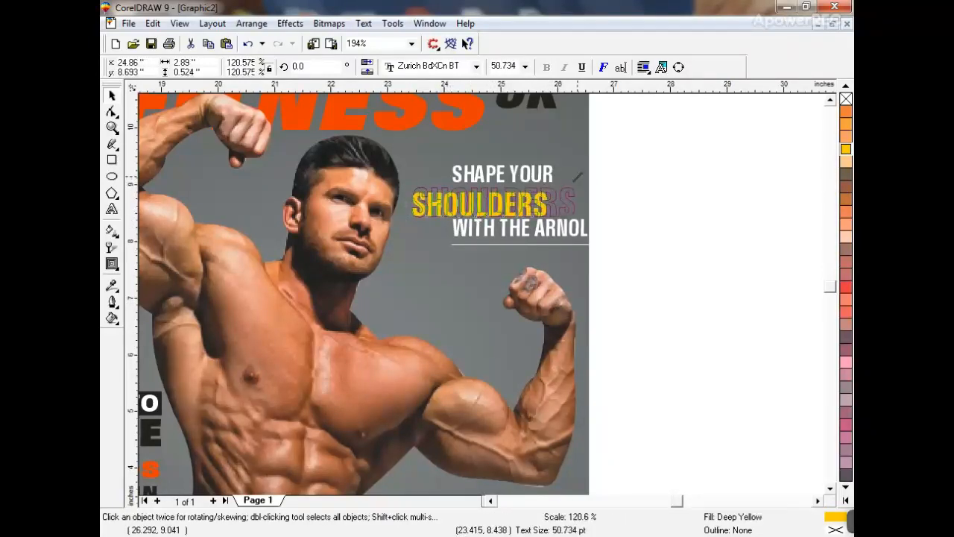
# - Right-align SHAPE YOUR and a shrunk WITH THE ARNOLD CHAMPS line with SHOULDERS
pyautogui.click(550, 177)
pyautogui.keyDown('shift'); pyautogui.click(557, 201); pyautogui.keyUp('shift')
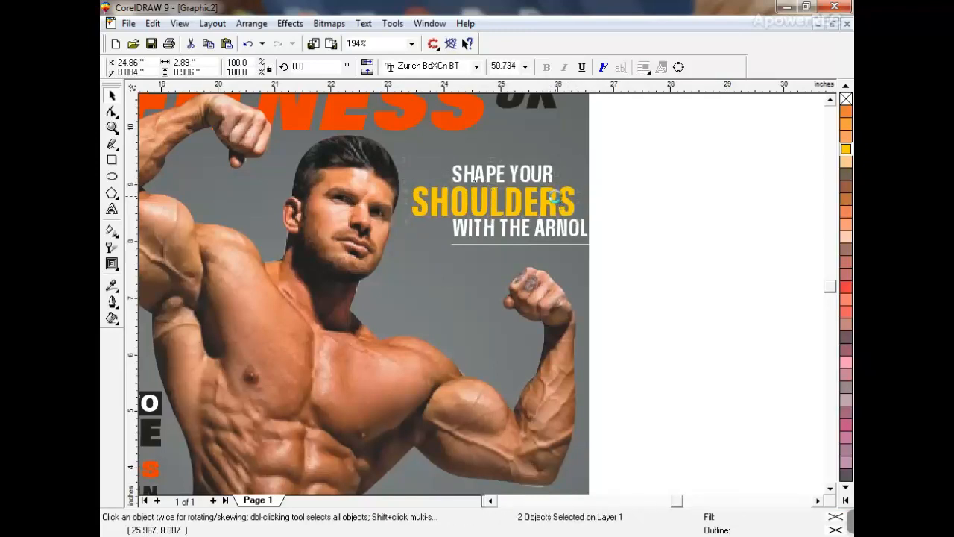
pyautogui.press('r')
pyautogui.click(598, 233)
pyautogui.moveTo(586, 225); pyautogui.dragTo(550, 225)
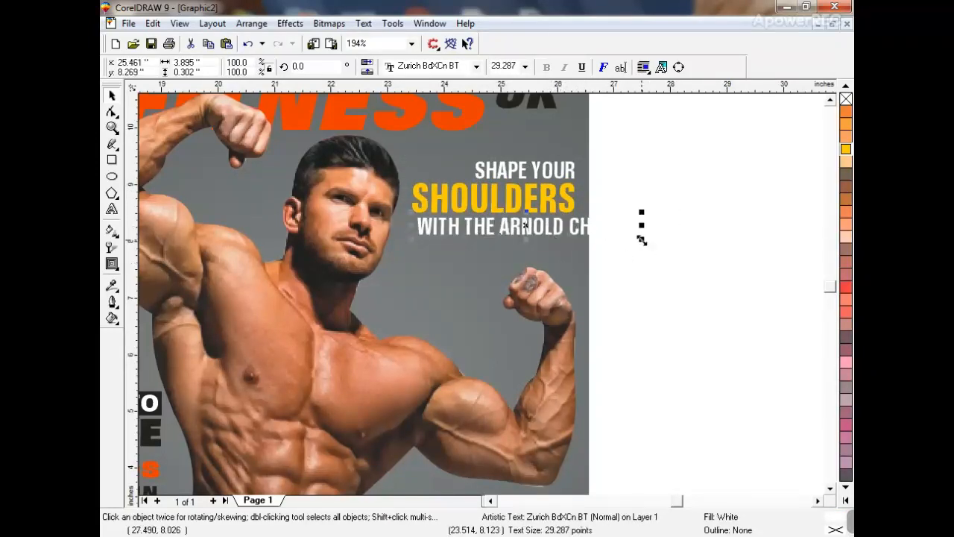
pyautogui.moveTo(642, 240); pyautogui.dragTo(589, 243)
pyautogui.keyDown('shift'); pyautogui.click(569, 205); pyautogui.keyUp('shift')
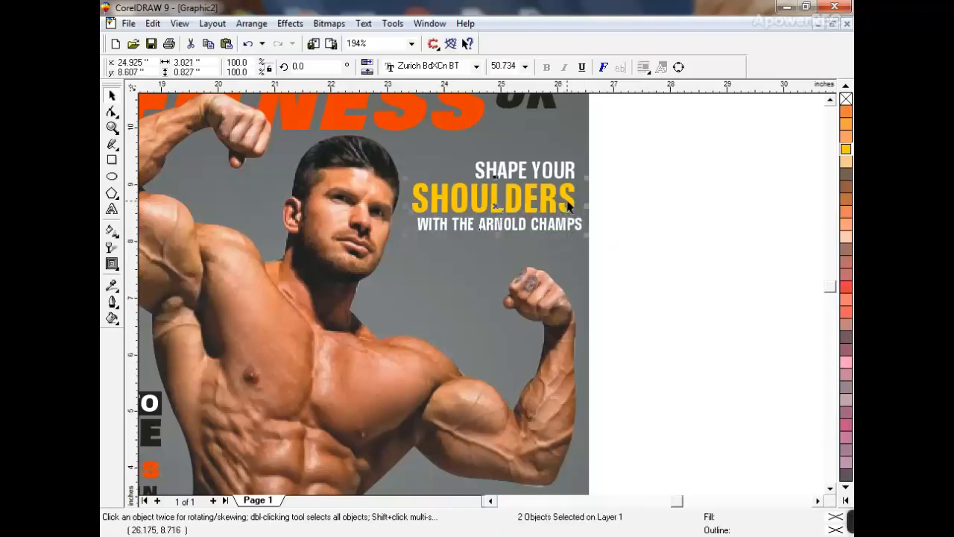
pyautogui.press('r')
pyautogui.click(664, 216)
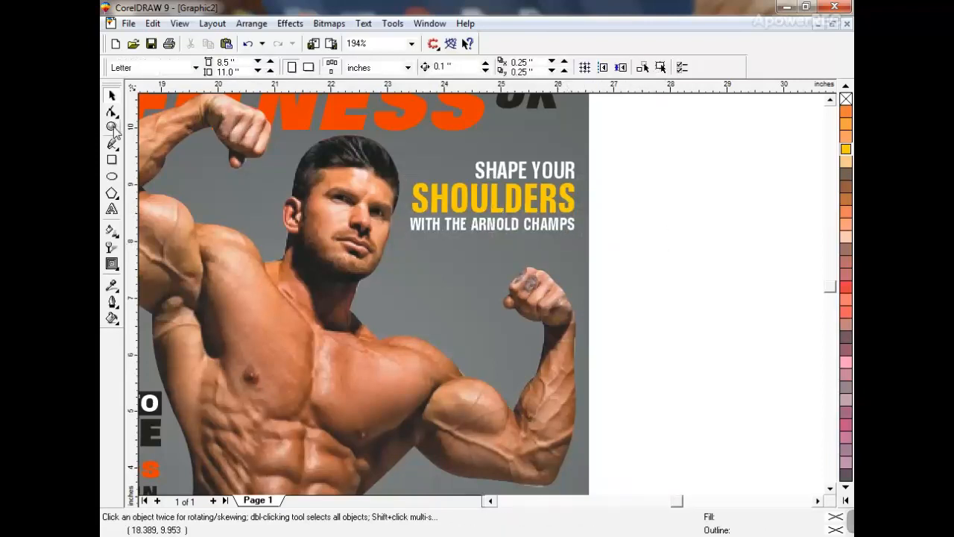
# - Draw a black-filled box over WITH THE and send it behind the text
pyautogui.click(112, 127)
pyautogui.moveTo(399, 155); pyautogui.dragTo(630, 288)
pyautogui.click(112, 160)
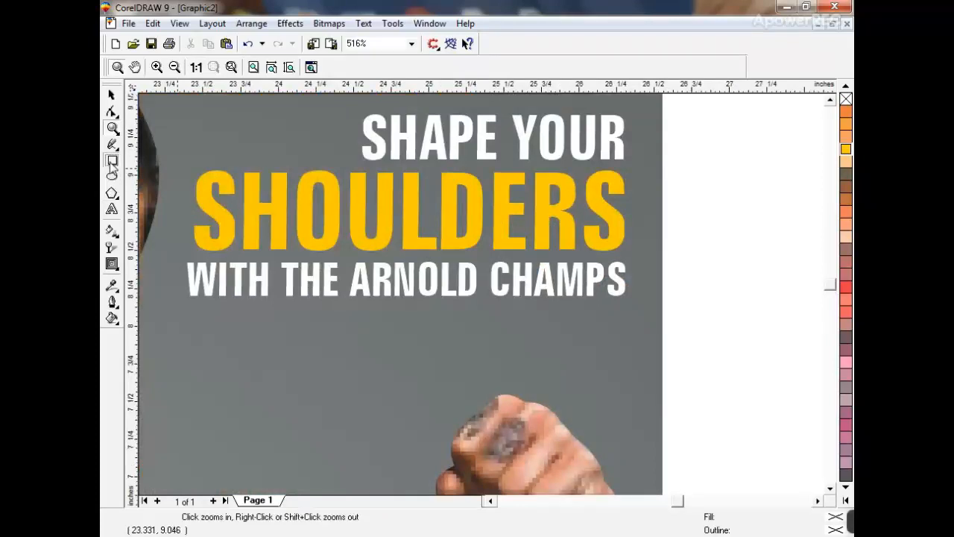
pyautogui.moveTo(184, 257); pyautogui.dragTo(346, 299)
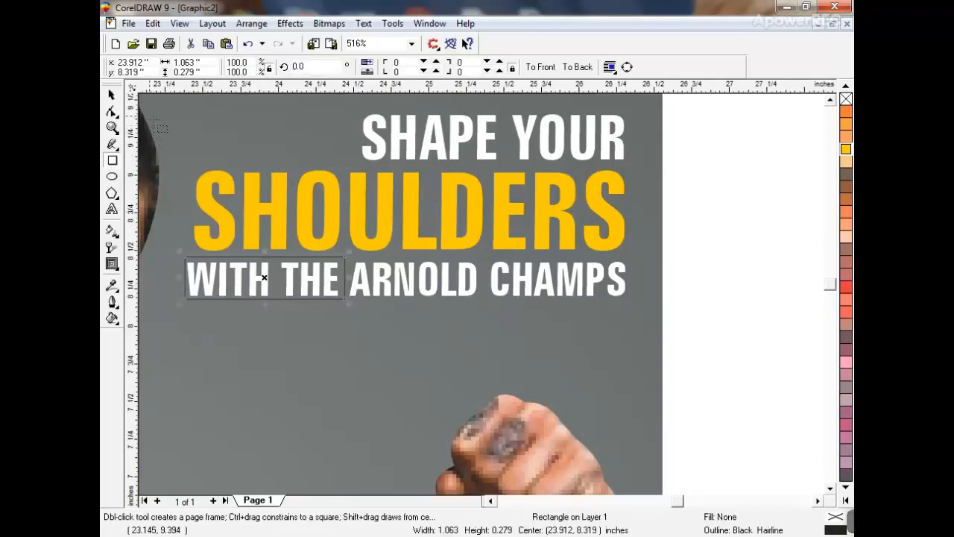
pyautogui.click(110, 95)
pyautogui.click(845, 499)
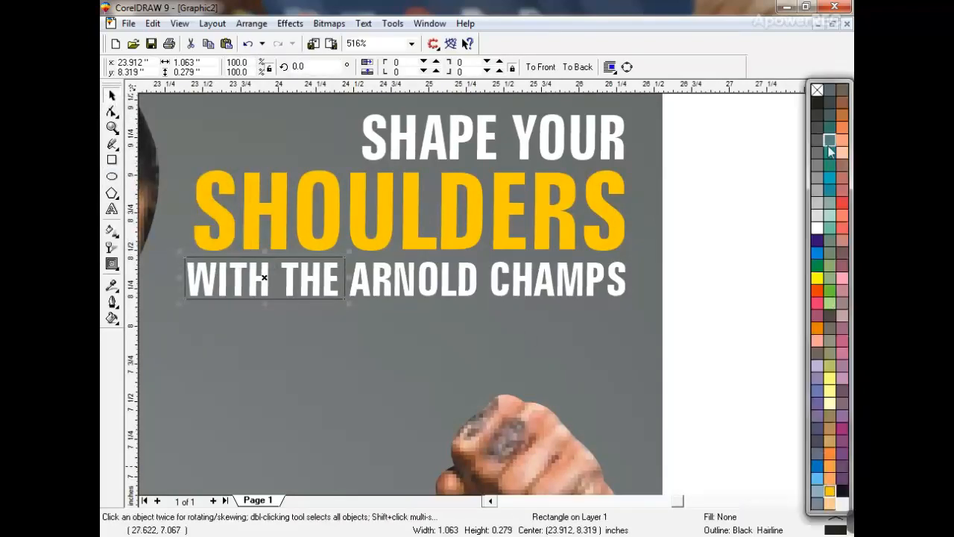
pyautogui.click(814, 101)
pyautogui.hotkey('ctrl', 'pagedown')
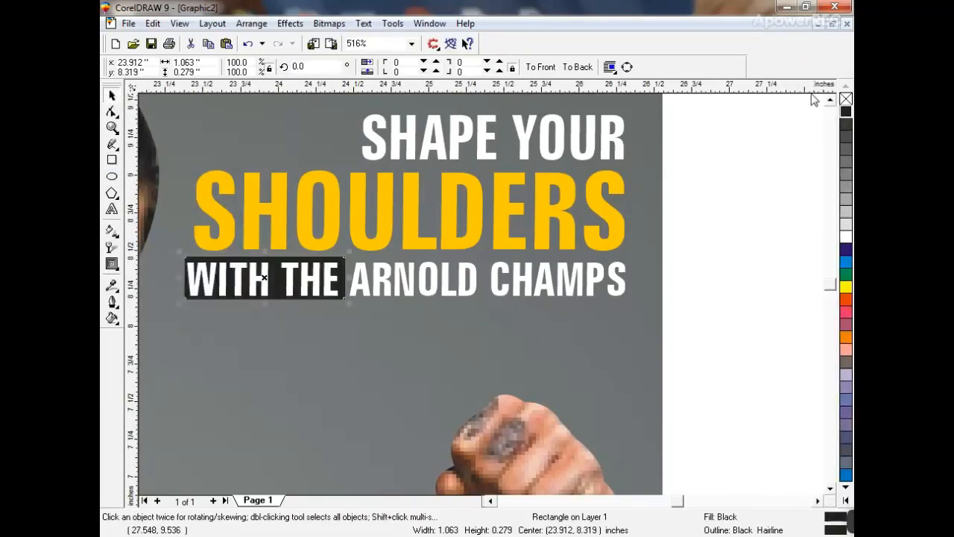
pyautogui.click(745, 152)
pyautogui.click(422, 286)
pyautogui.click(546, 316)
pyautogui.press('F3')
pyautogui.press('Escape')
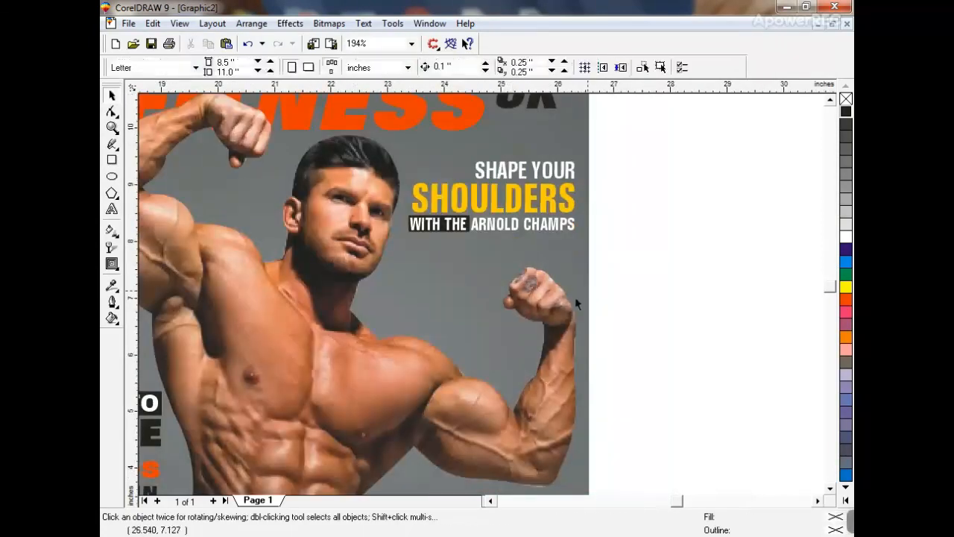
# - Make SHAPE YOUR black, enlarge the headline block slightly, and fit the page in view
pyautogui.moveTo(633, 270); pyautogui.dragTo(625, 145)
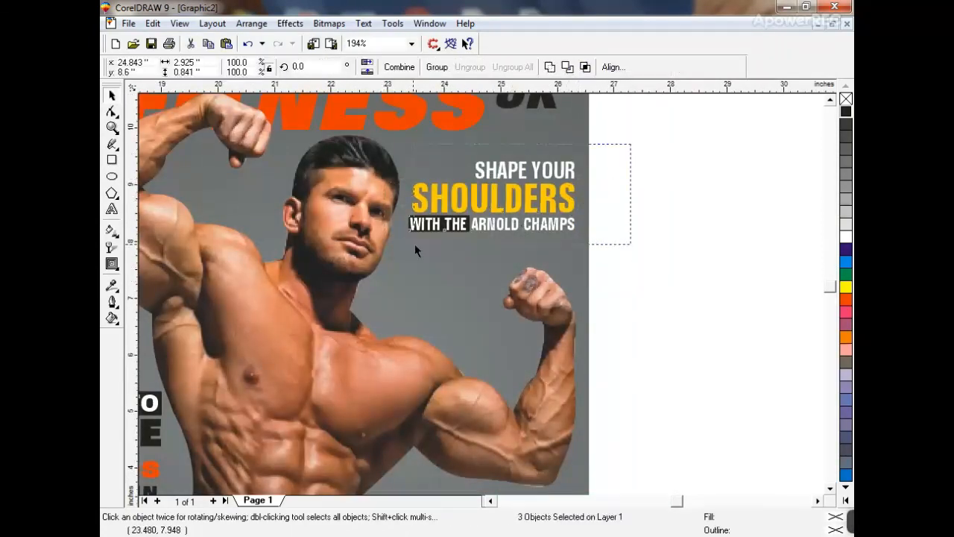
pyautogui.moveTo(415, 244); pyautogui.dragTo(383, 252)
pyautogui.click(567, 180)
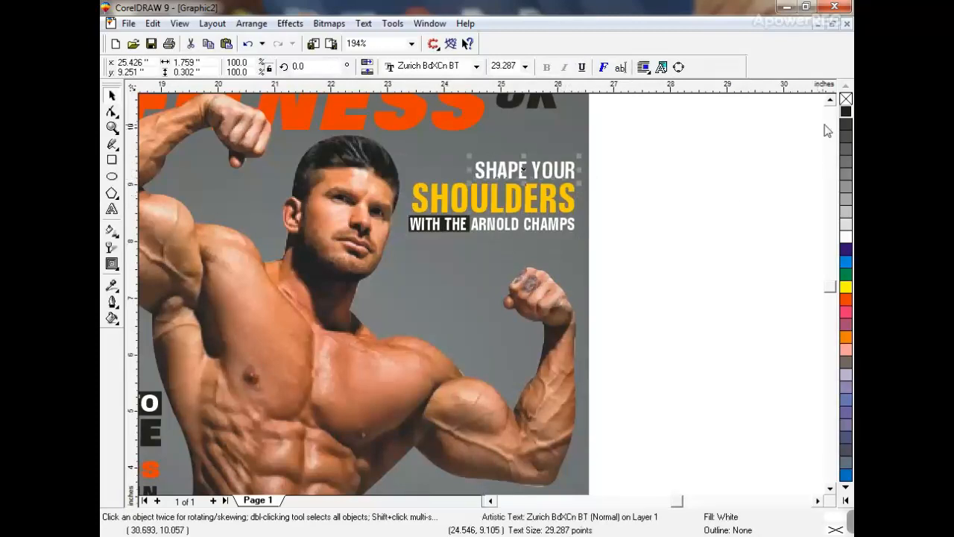
pyautogui.click(847, 112)
pyautogui.moveTo(651, 134); pyautogui.dragTo(348, 257)
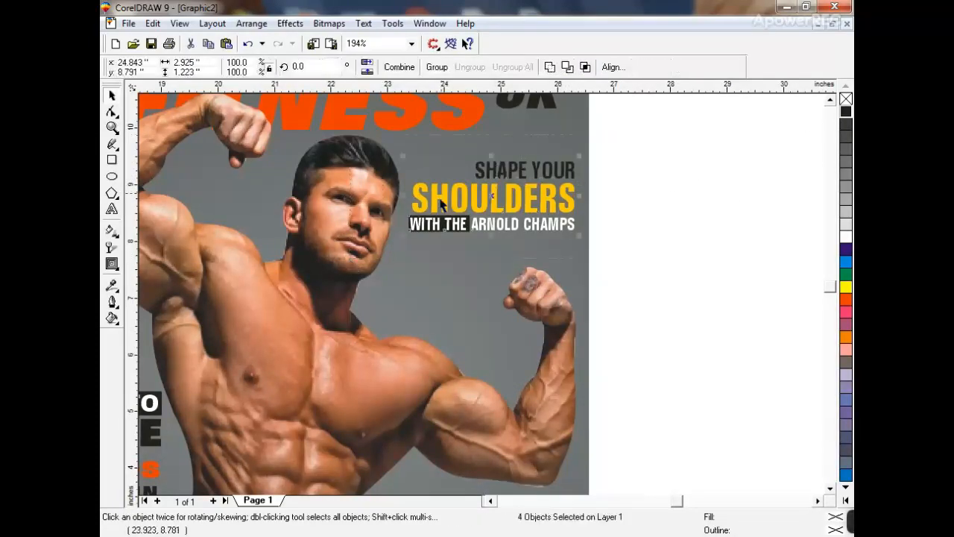
pyautogui.moveTo(403, 157); pyautogui.dragTo(400, 154)
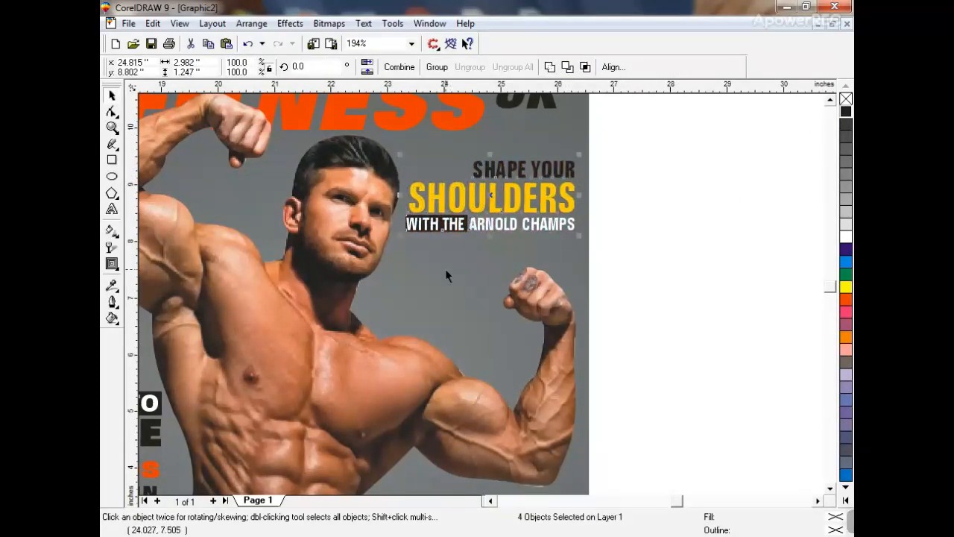
pyautogui.click(445, 276)
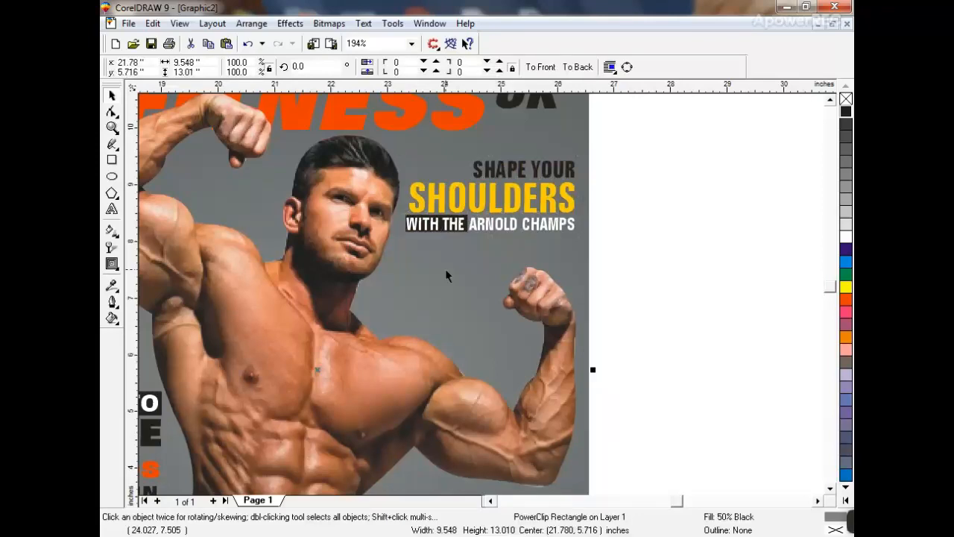
pyautogui.press('F4')
pyautogui.click(635, 274)
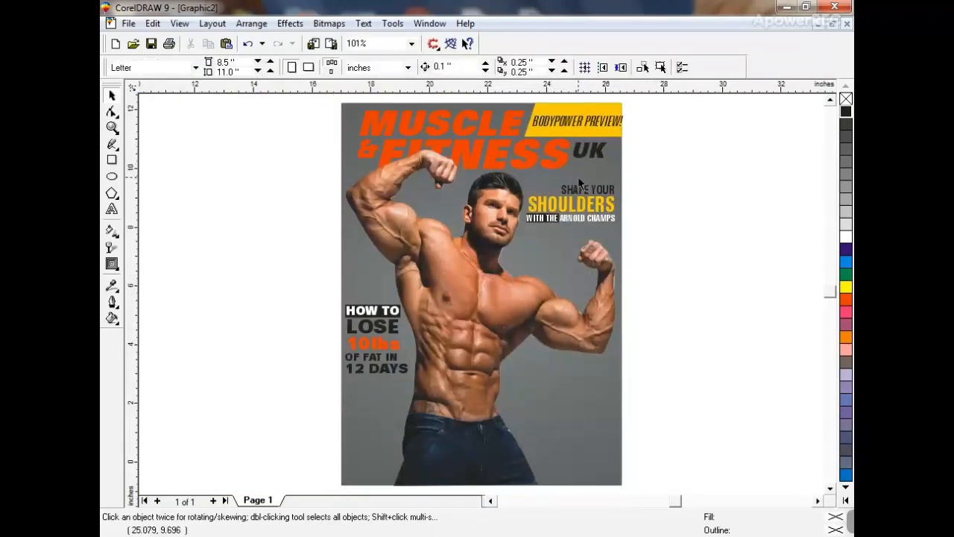
# - Place a copy of SHAPE YOUR to the right of the bodybuilder's waist and zoom in on it
pyautogui.moveTo(579, 191); pyautogui.dragTo(542, 379)
pyautogui.rightClick(117, 128)
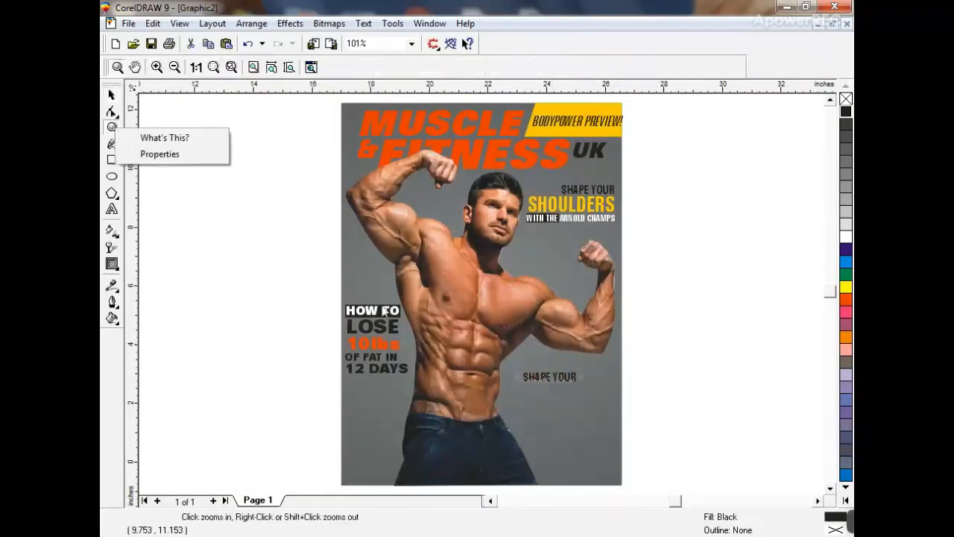
pyautogui.moveTo(391, 284); pyautogui.dragTo(592, 414)
pyautogui.rightClick(367, 187)
pyautogui.rightClick(469, 223)
# - Retype it as BUILD A / FUNCTIONAL / PHYSIQUE / WITH plus the trainer's name
pyautogui.click(111, 209)
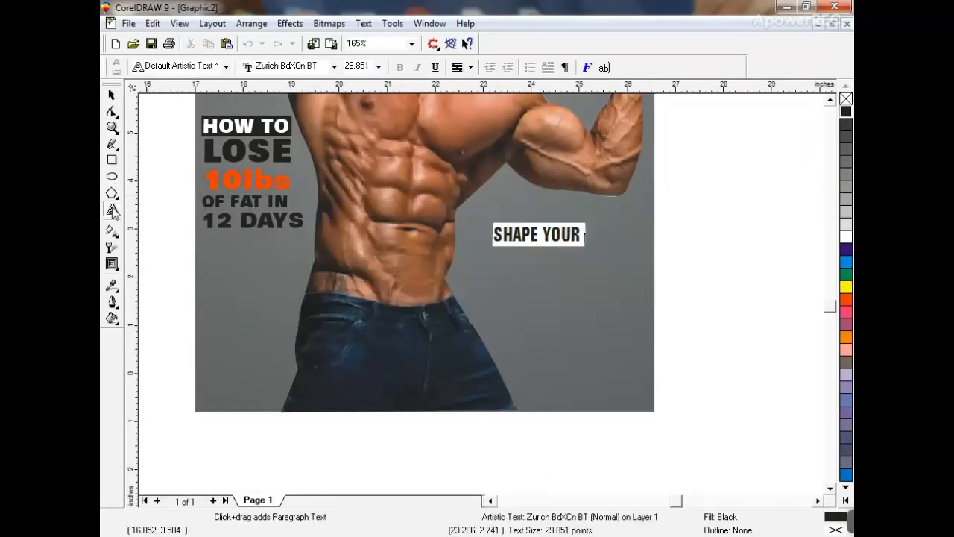
pyautogui.write('BUILD')
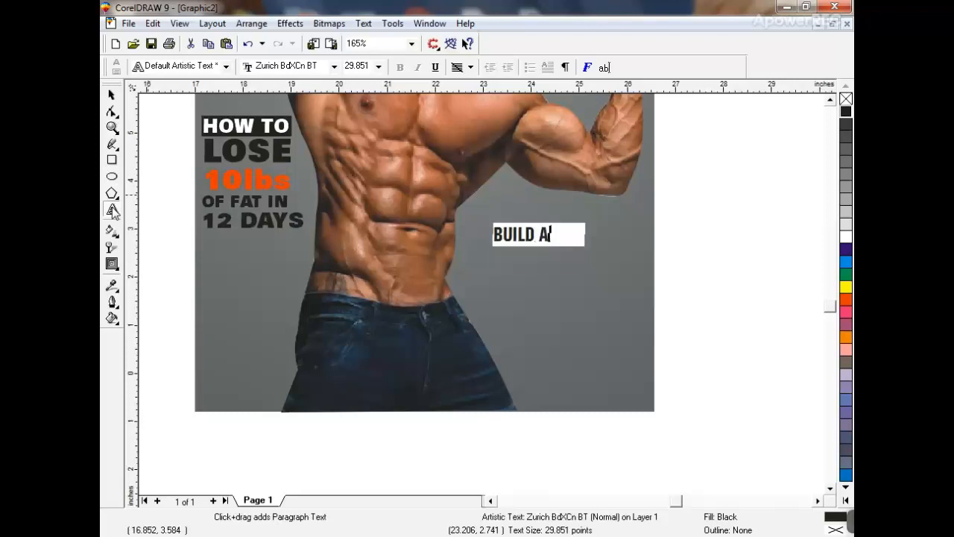
pyautogui.write(' A')
pyautogui.press('Return')
pyautogui.write('FUNCTIONAL')
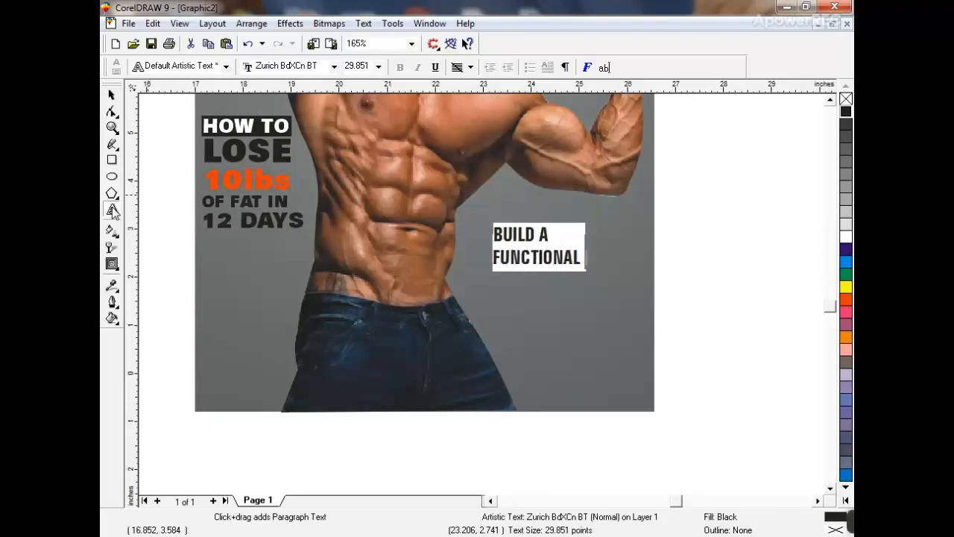
pyautogui.press('Return')
pyautogui.write('P')
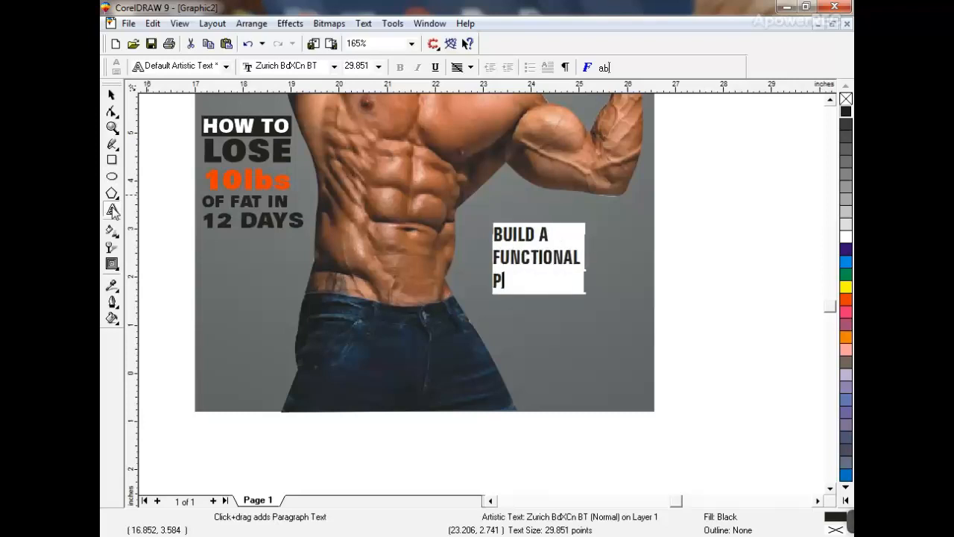
pyautogui.write('HYSIQUE')
pyautogui.press('Return')
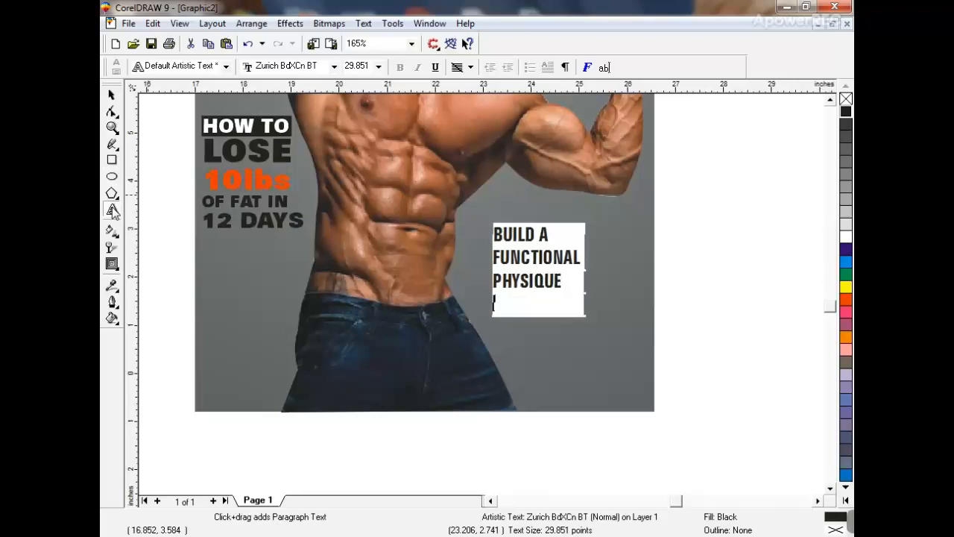
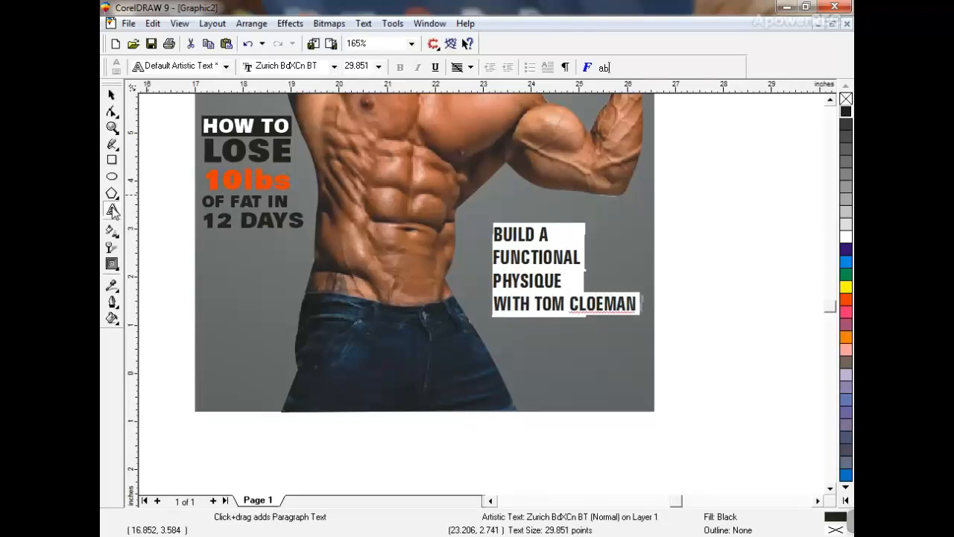
pyautogui.click(113, 211)
pyautogui.click(111, 96)
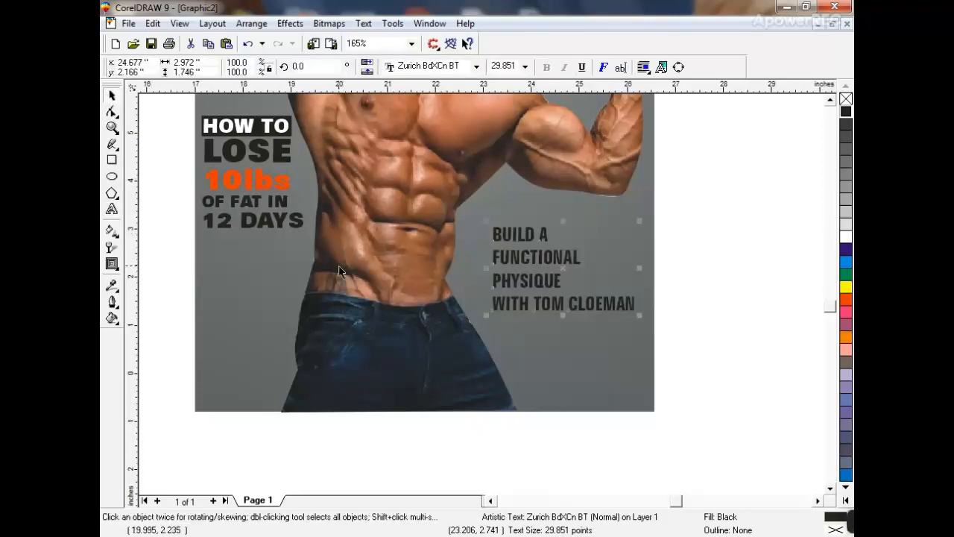
pyautogui.press('Escape')
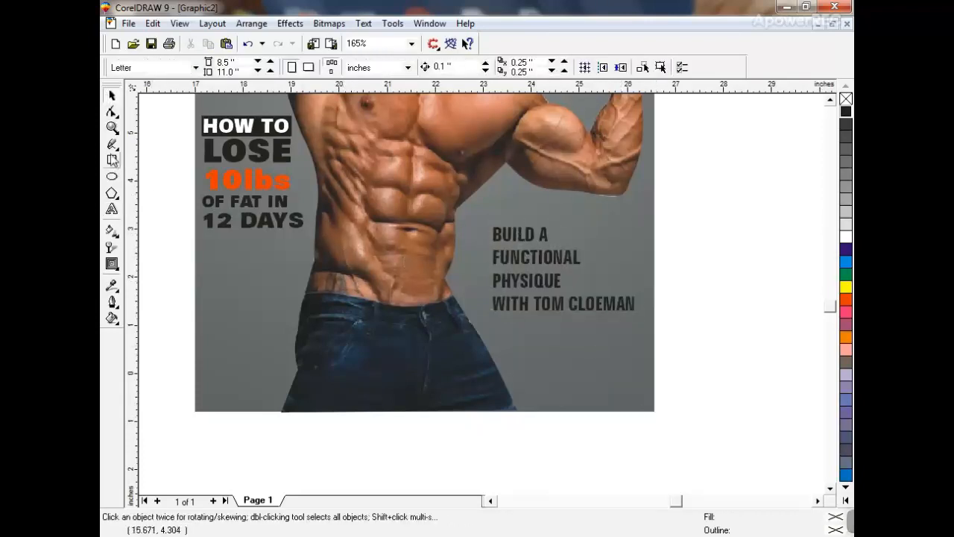
# - Draw a red-filled rectangle behind FUNCTIONAL, make it taller, and mirror a copy below for PHYSIQUE
pyautogui.click(112, 160)
pyautogui.moveTo(489, 247); pyautogui.dragTo(600, 270)
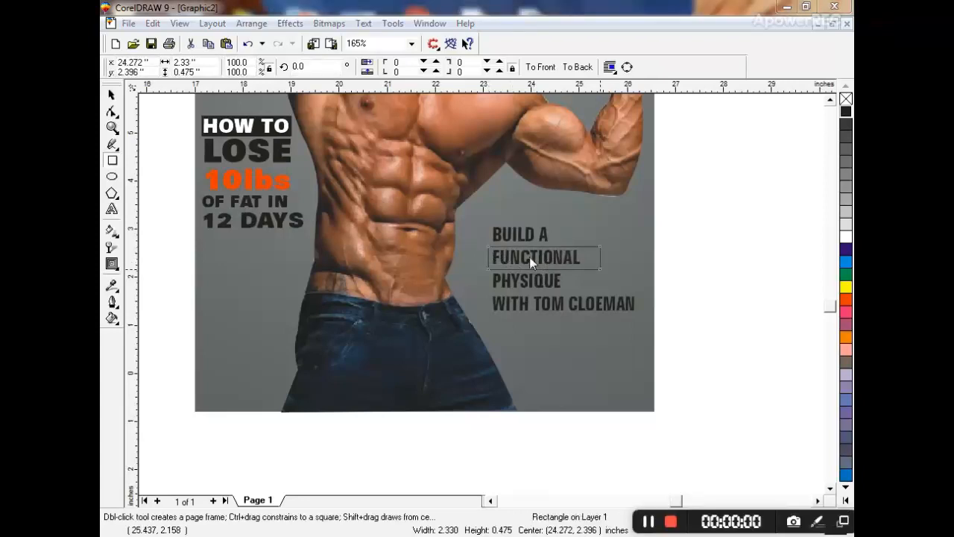
pyautogui.click(111, 97)
pyautogui.click(845, 299)
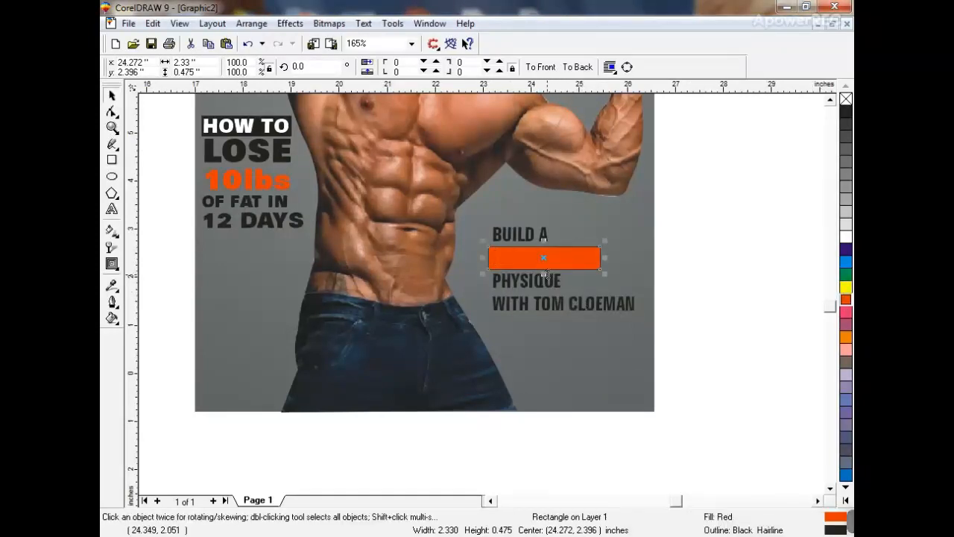
pyautogui.moveTo(545, 275); pyautogui.dragTo(544, 282)
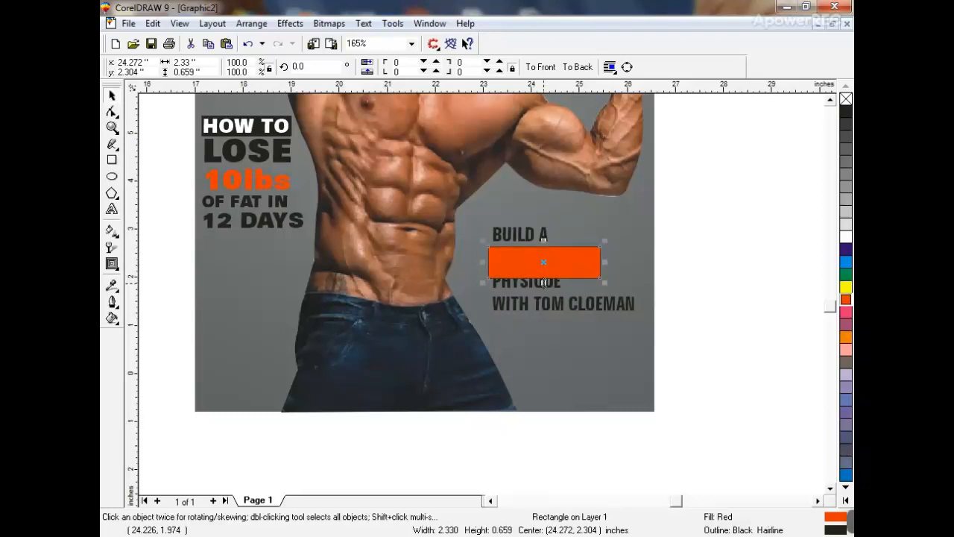
pyautogui.moveTo(544, 239); pyautogui.dragTo(544, 308)
# - Widen the top box, group both and send them behind the text, then lower the trainer-name line
pyautogui.click(571, 257)
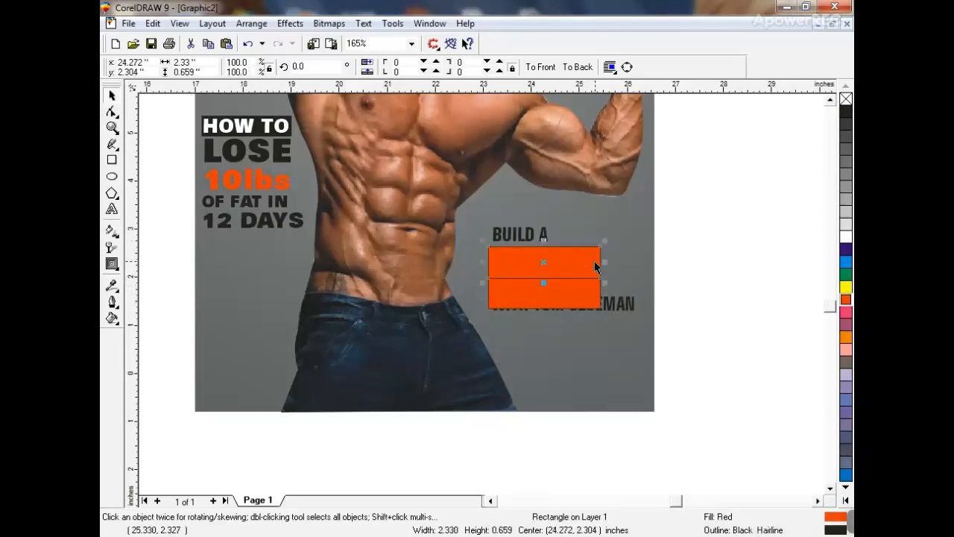
pyautogui.moveTo(605, 263); pyautogui.dragTo(626, 262)
pyautogui.keyDown('shift'); pyautogui.click(592, 305); pyautogui.keyUp('shift')
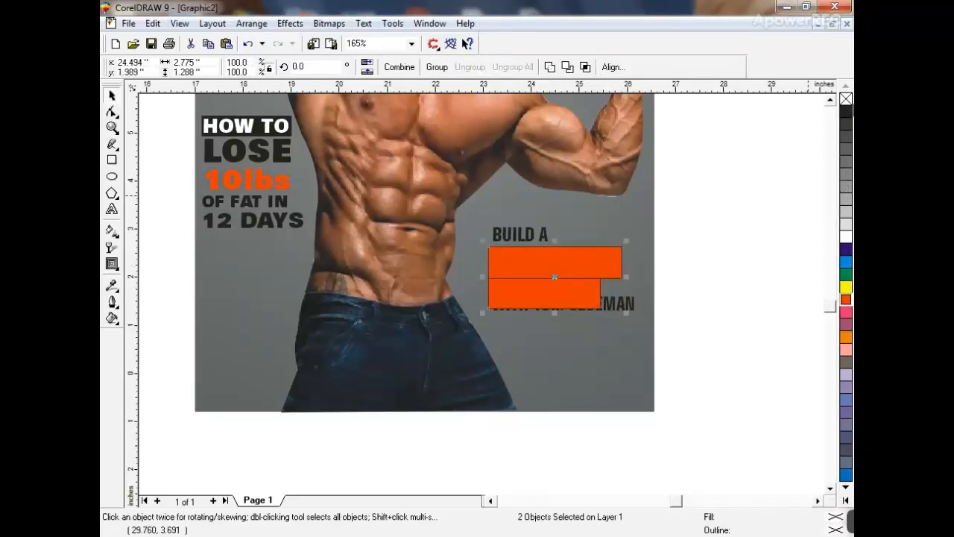
pyautogui.hotkey('ctrl', 'g')
pyautogui.click(625, 304)
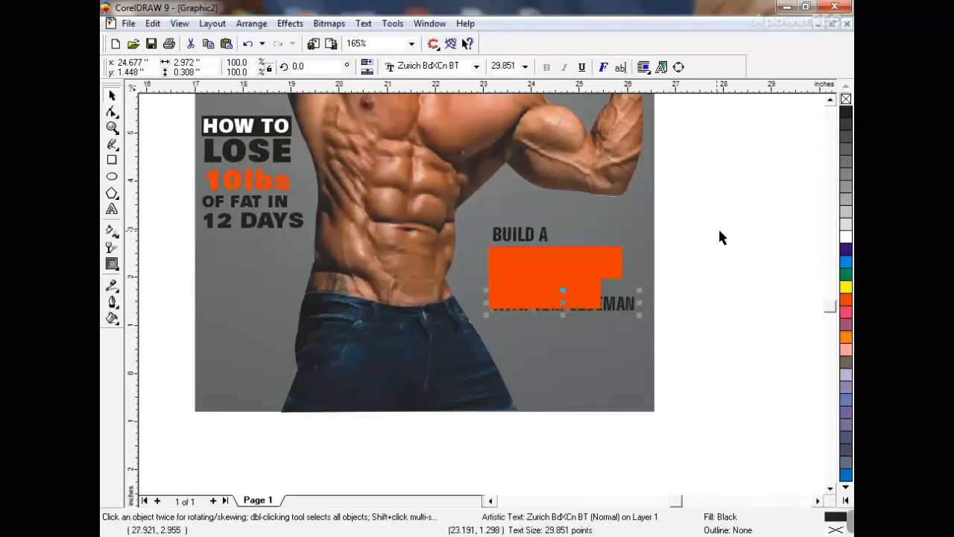
pyautogui.click(592, 257)
pyautogui.hotkey('ctrl', 'pagedown')
pyautogui.press('Escape')
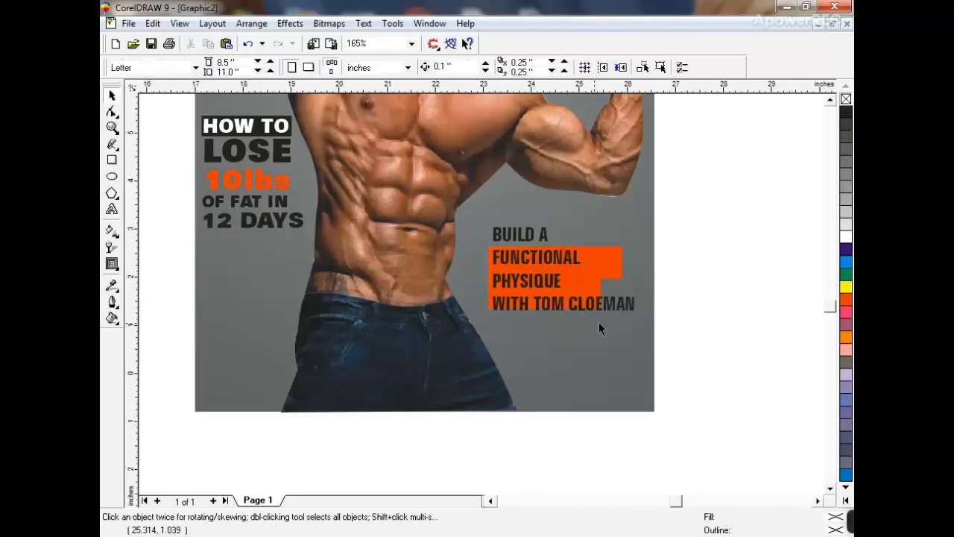
pyautogui.moveTo(534, 305); pyautogui.dragTo(535, 345)
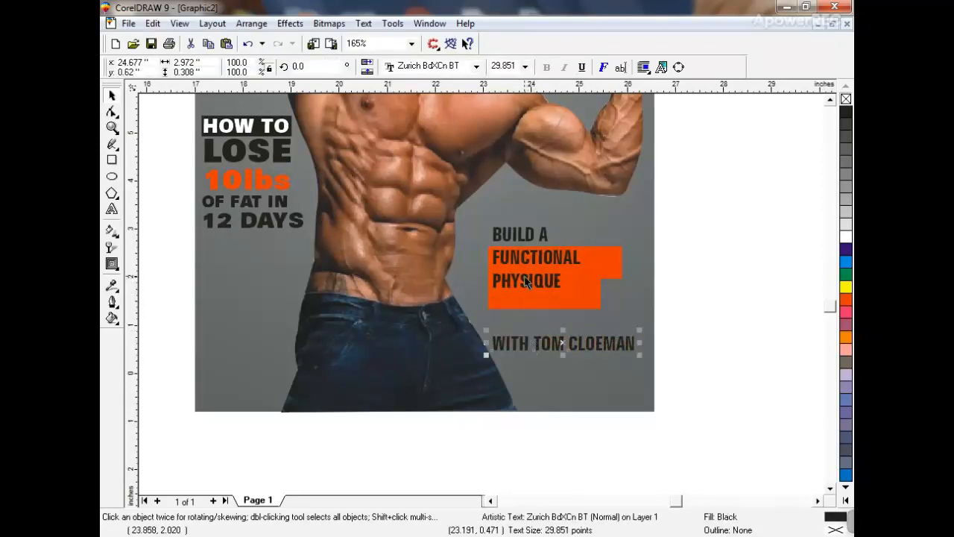
# - Recolour FUNCTIONAL and PHYSIQUE white and reposition FUNCTIONAL and BUILD A slightly
pyautogui.moveTo(525, 284); pyautogui.dragTo(617, 289)
pyautogui.hotkey('ctrl', 'z')
pyautogui.click(573, 266)
pyautogui.keyDown('shift'); pyautogui.click(569, 299); pyautogui.keyUp('shift')
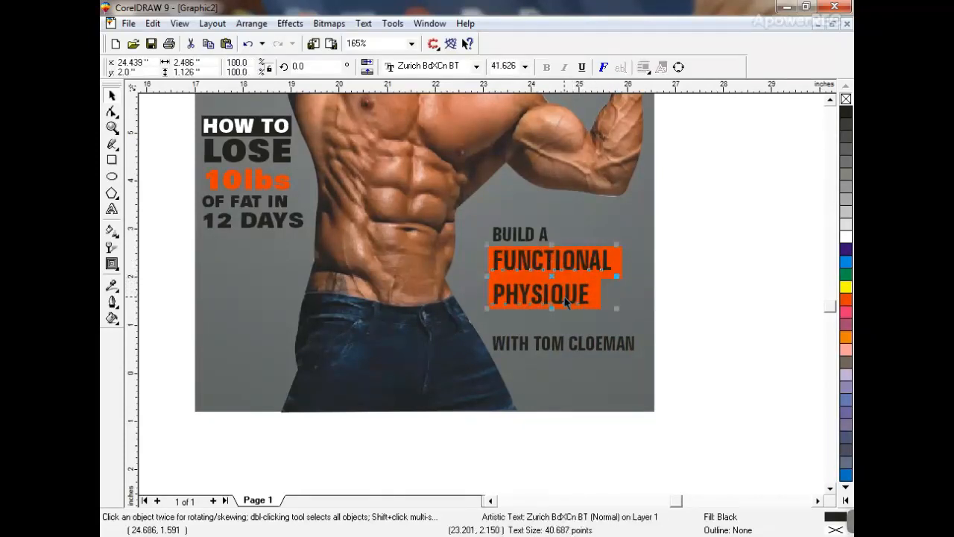
pyautogui.click(845, 237)
pyautogui.press('Escape')
pyautogui.moveTo(554, 272); pyautogui.dragTo(560, 248)
pyautogui.click(549, 244)
pyautogui.moveTo(552, 341); pyautogui.dragTo(552, 319)
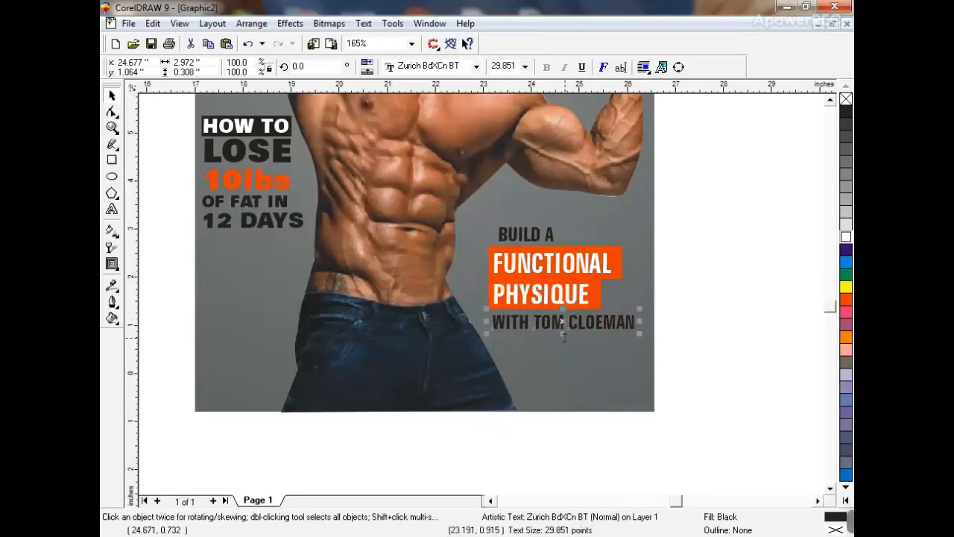
# - Break apart the name line and rotate WITH 90°, placing it below PHYSIQUE
pyautogui.hotkey('ctrl', 'k')
pyautogui.moveTo(313, 67); pyautogui.dragTo(247, 71)
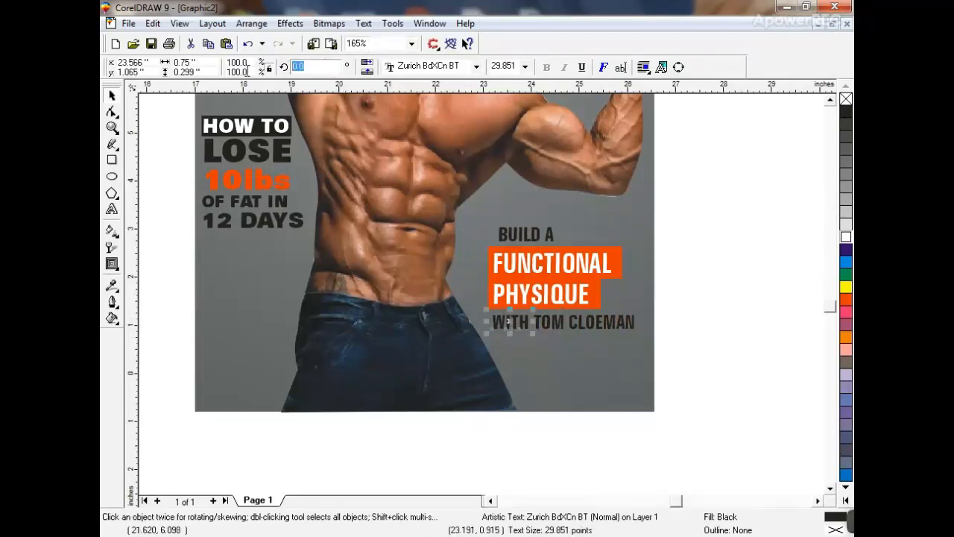
pyautogui.write('90')
pyautogui.press('Return')
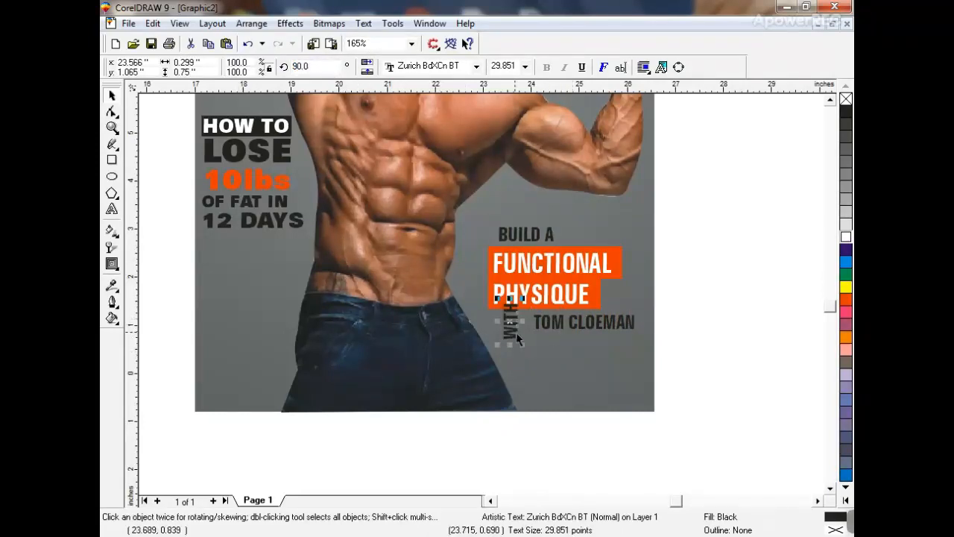
pyautogui.moveTo(516, 334); pyautogui.dragTo(511, 342)
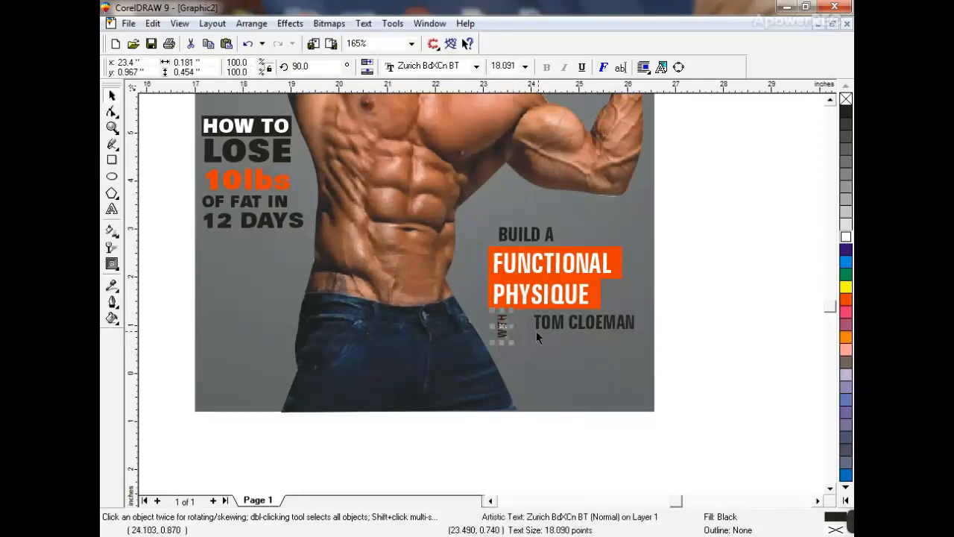
pyautogui.click(537, 331)
pyautogui.keyDown('shift'); pyautogui.click(526, 340); pyautogui.keyUp('shift')
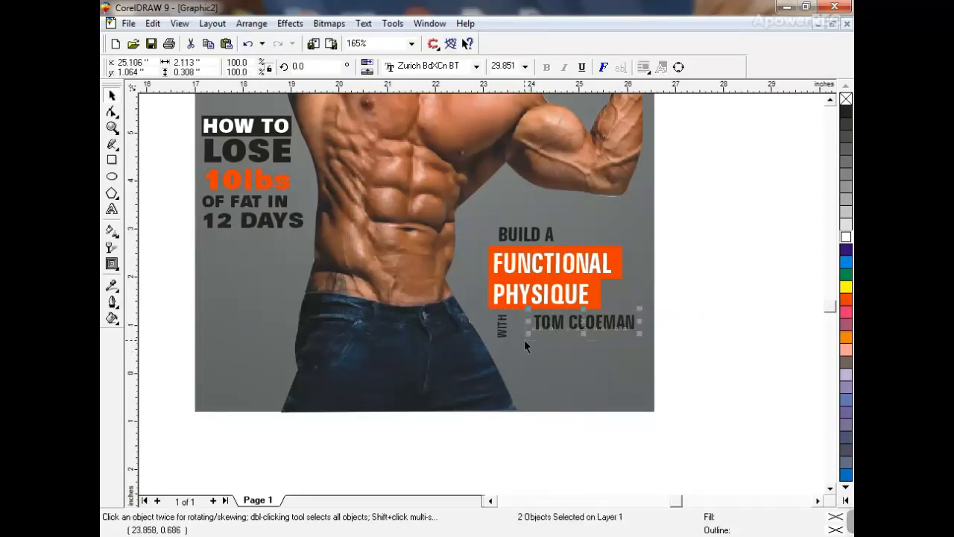
pyautogui.hotkey('ctrl', 'g')
pyautogui.moveTo(528, 333); pyautogui.dragTo(506, 355)
pyautogui.moveTo(571, 332); pyautogui.dragTo(572, 337)
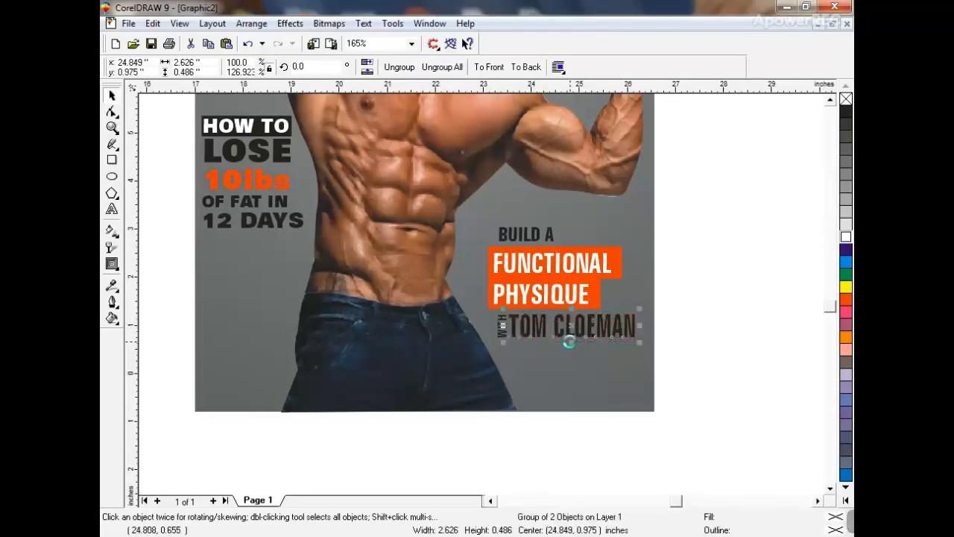
pyautogui.click(503, 332)
pyautogui.moveTo(677, 301); pyautogui.dragTo(486, 354)
pyautogui.hotkey('shift', 'F2')
pyautogui.press('F3')
pyautogui.press('Escape')
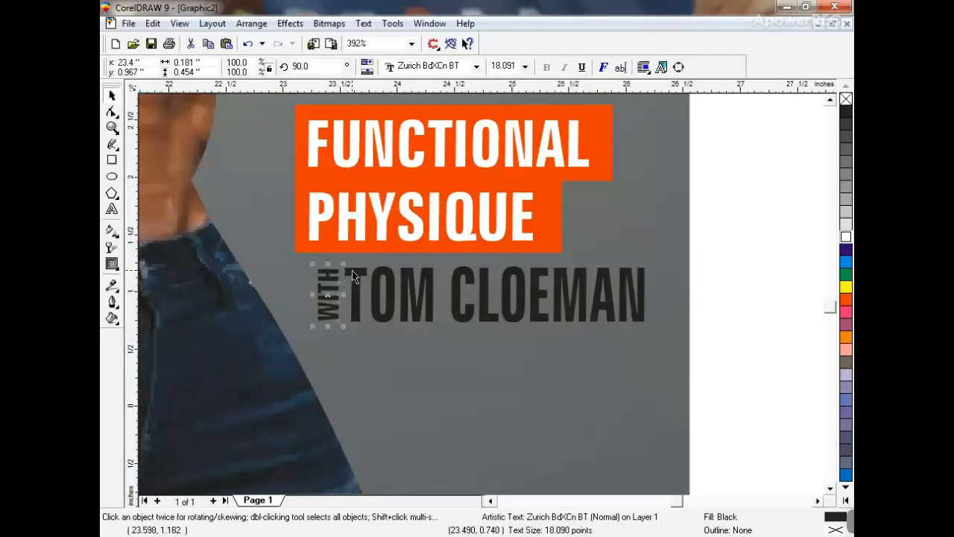
pyautogui.keyDown('shift'); pyautogui.click(354, 276); pyautogui.keyUp('shift')
pyautogui.hotkey('ctrl', 'g')
pyautogui.press('Left')
pyautogui.press('Left')
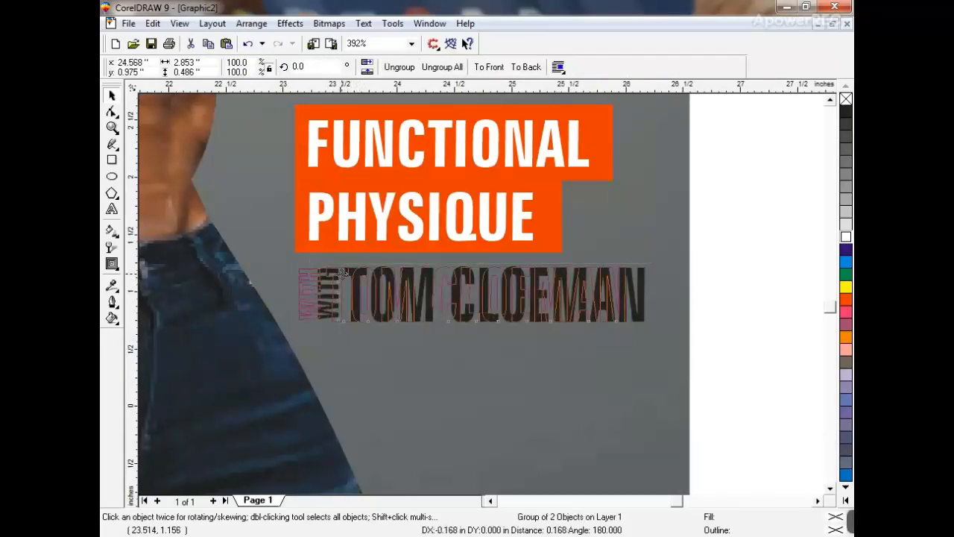
pyautogui.moveTo(625, 293); pyautogui.dragTo(628, 293)
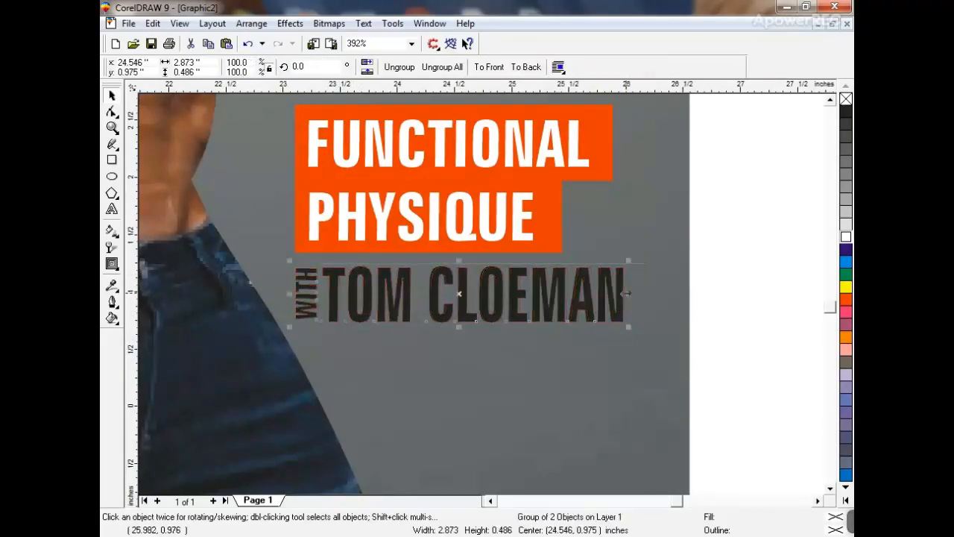
pyautogui.press('F3')
pyautogui.click(669, 299)
# - Left-align BUILD A with FUNCTIONAL PHYSIQUE and slightly enlarge the whole headline block
pyautogui.click(416, 183)
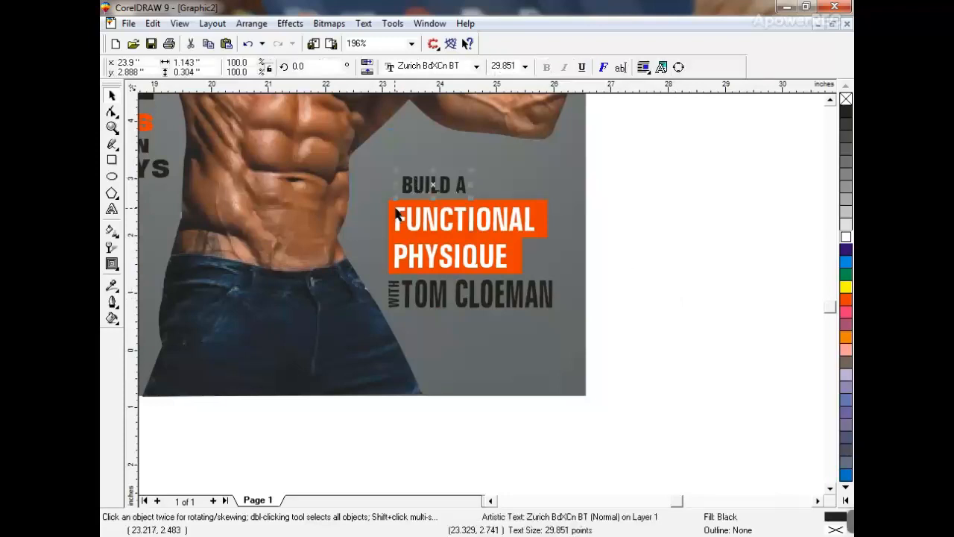
pyautogui.keyDown('shift'); pyautogui.click(393, 211); pyautogui.keyUp('shift')
pyautogui.press('l')
pyautogui.click(632, 175)
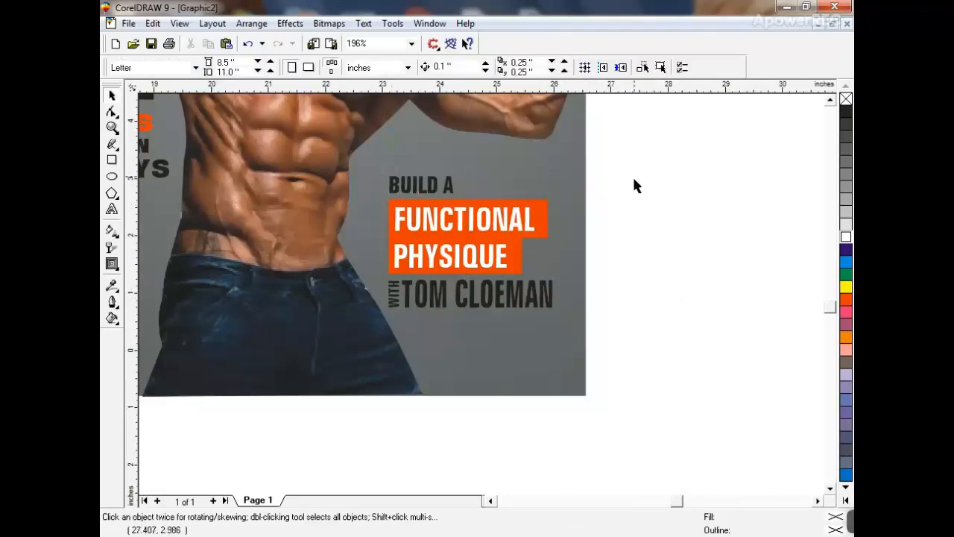
pyautogui.moveTo(635, 149); pyautogui.dragTo(382, 322)
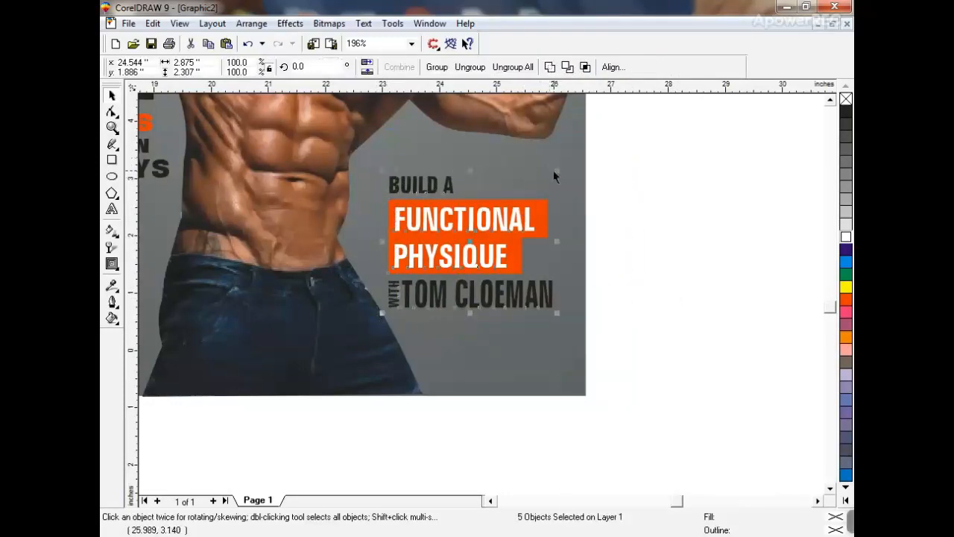
pyautogui.moveTo(557, 170); pyautogui.dragTo(562, 166)
pyautogui.click(606, 201)
pyautogui.press('F3')
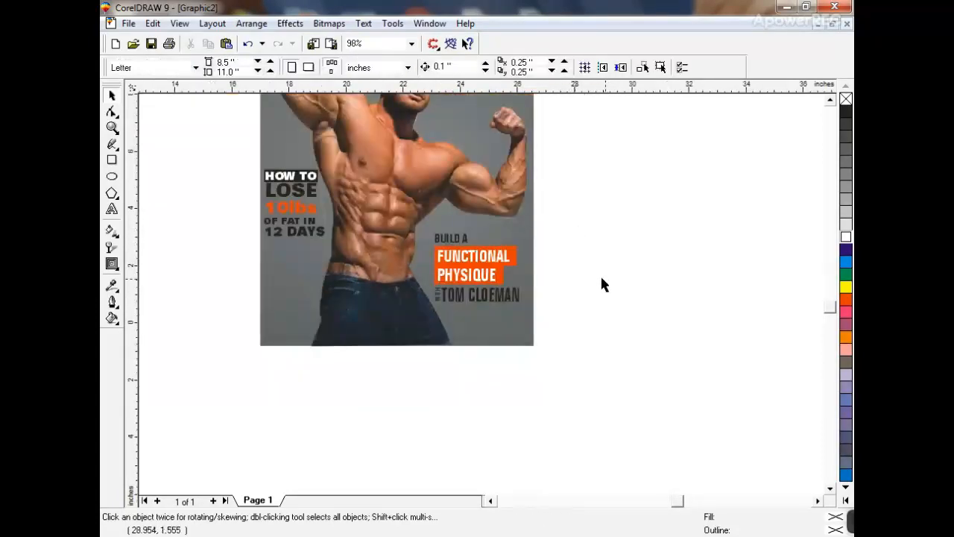
pyautogui.click(273, 216)
pyautogui.hotkey('shift', 'F2')
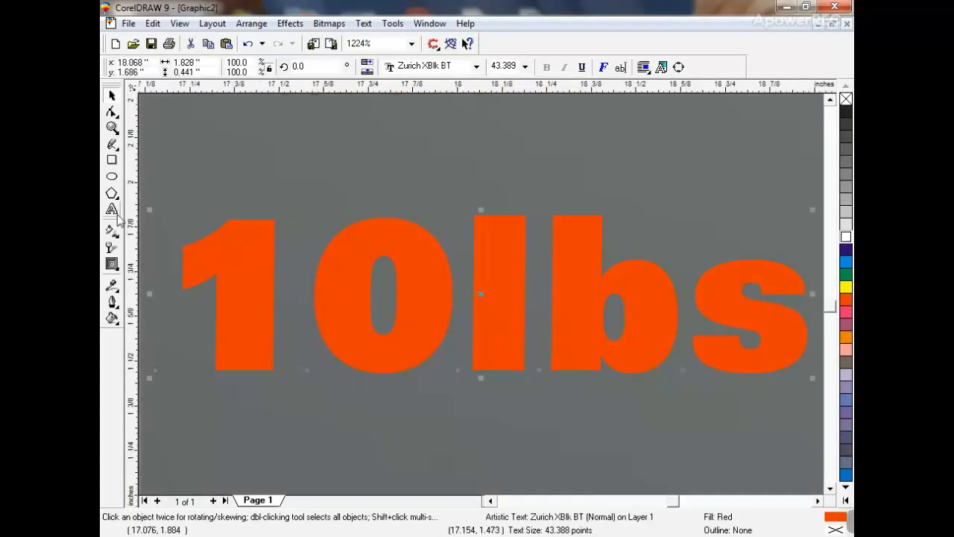
pyautogui.click(112, 209)
pyautogui.press('F3')
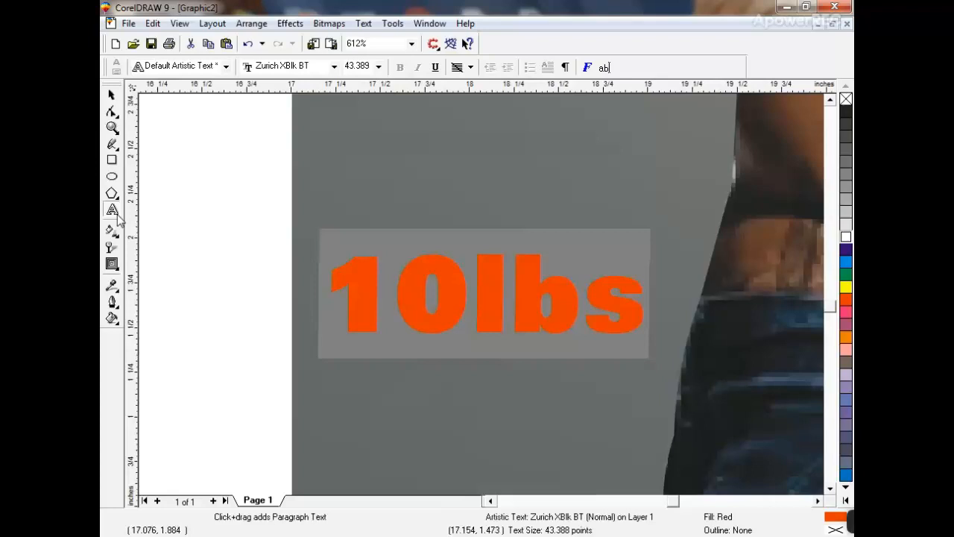
pyautogui.write('SURVIVAL')
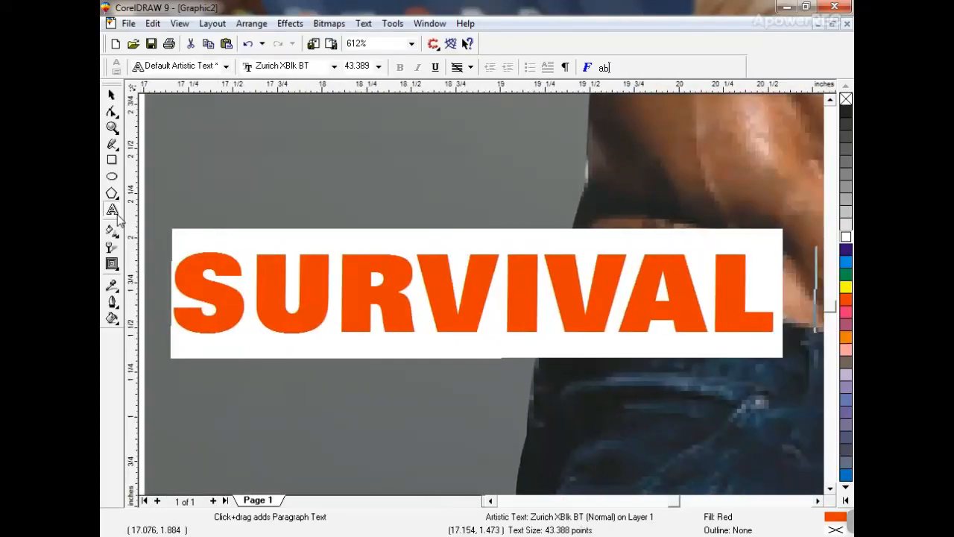
pyautogui.press('Return')
pyautogui.write('OF THE')
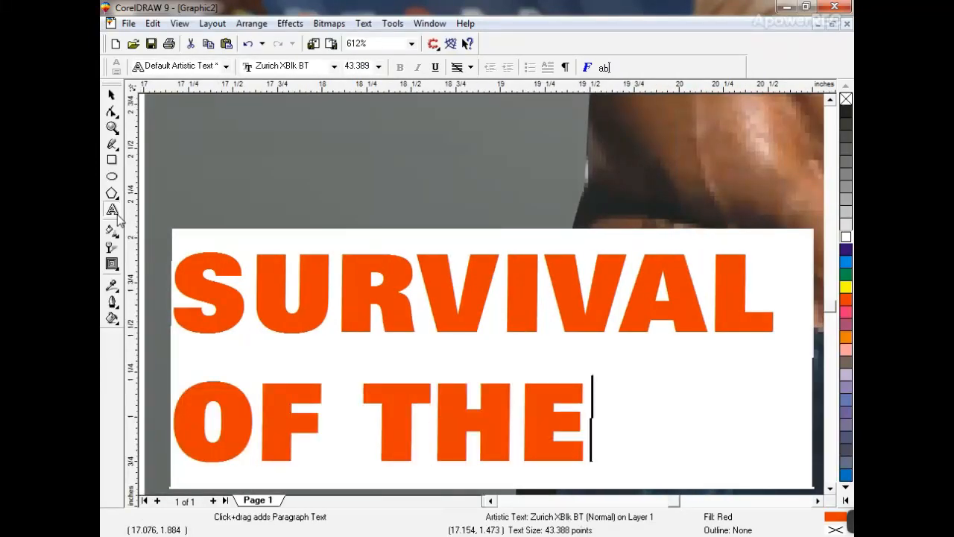
pyautogui.press('Return')
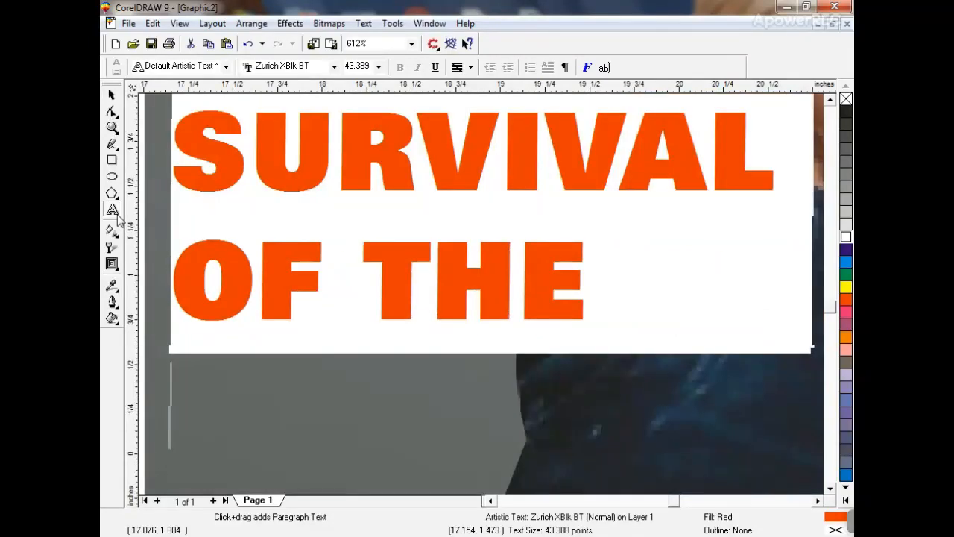
pyautogui.write('FITNESS STAR')
pyautogui.press('Return')
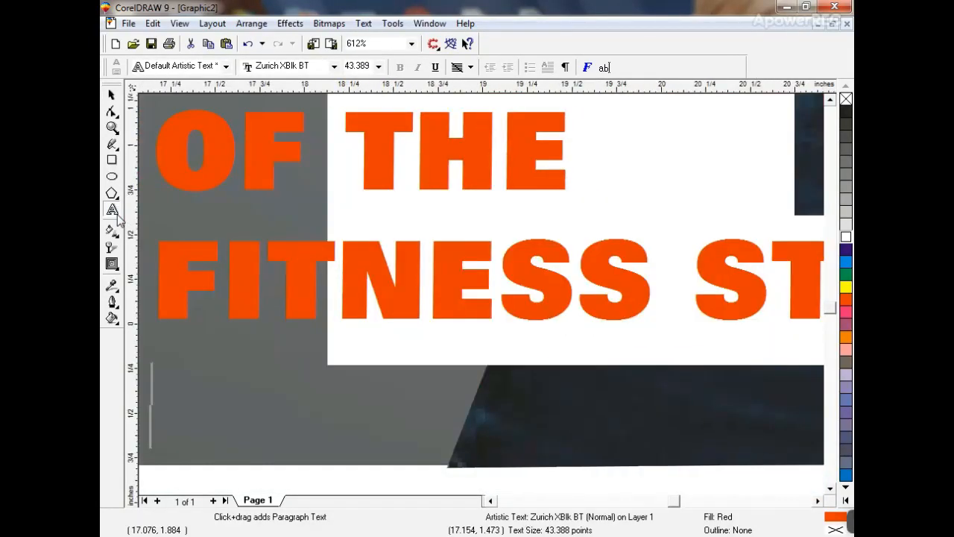
pyautogui.press('Return')
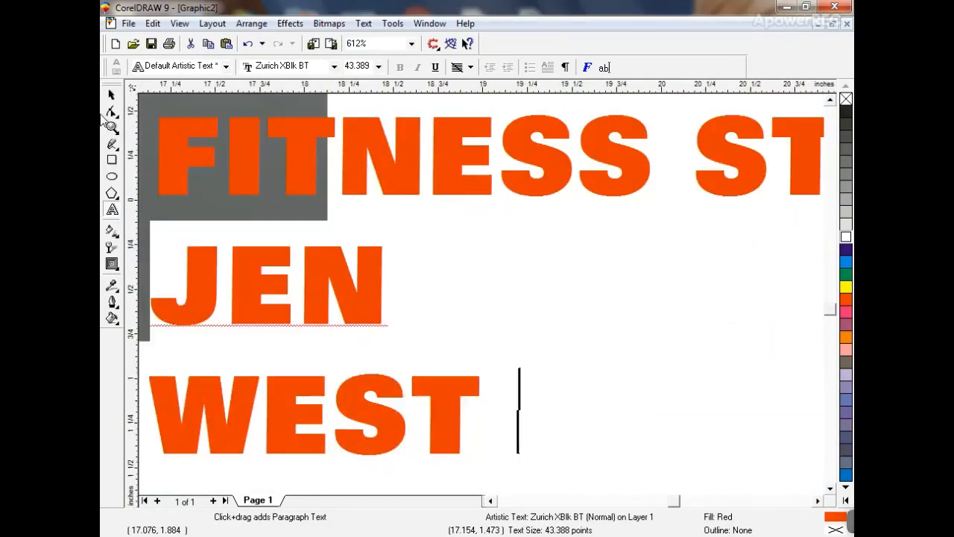
pyautogui.click(111, 96)
# - Set the headline in Zurich BdXCn BT and fill it black
pyautogui.press('F3')
pyautogui.press('F3')
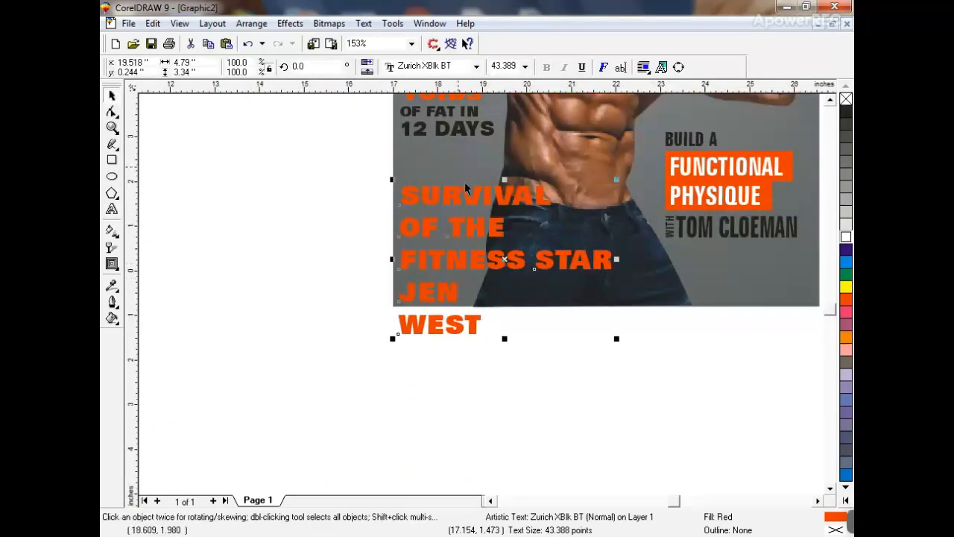
pyautogui.click(432, 66)
pyautogui.press('Up')
pyautogui.press('Up')
pyautogui.press('Up')
pyautogui.press('Up')
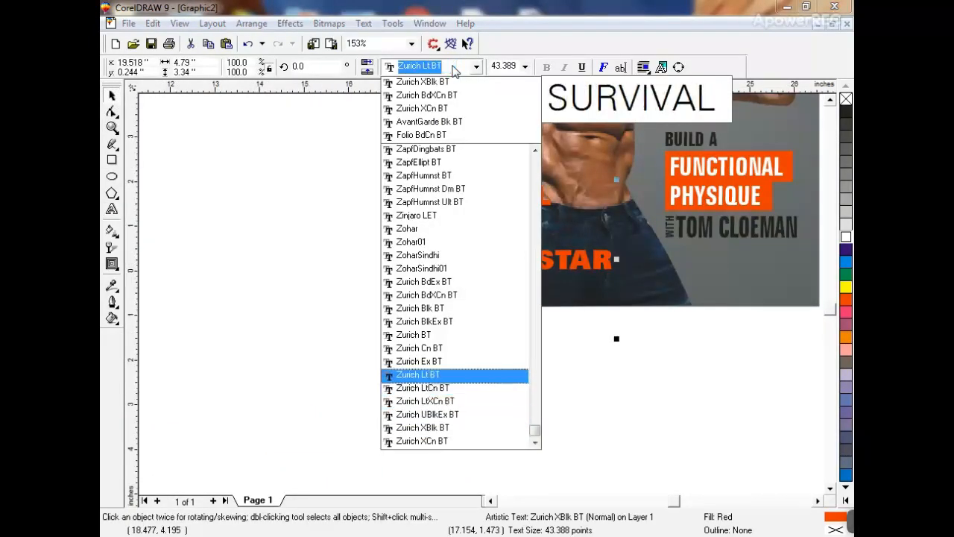
pyautogui.press('Up')
pyautogui.press('Up')
pyautogui.press('Up')
pyautogui.press('Up')
pyautogui.press('Up')
pyautogui.press('Up')
pyautogui.press('Return')
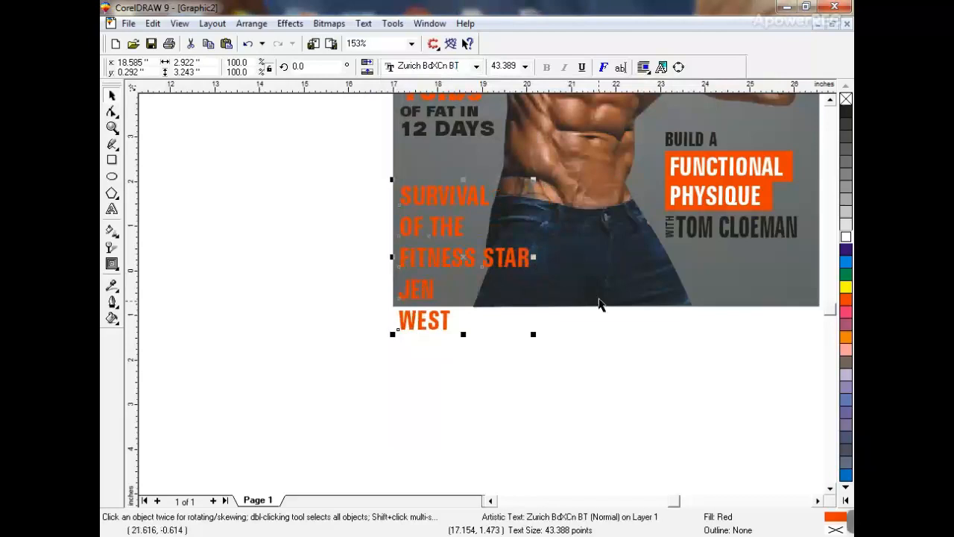
pyautogui.click(847, 113)
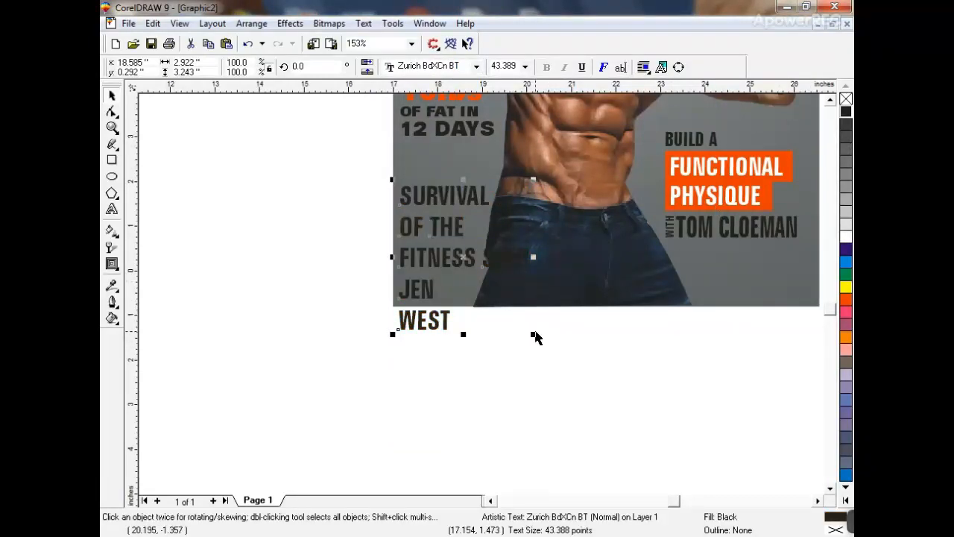
pyautogui.click(535, 332)
pyautogui.click(456, 269)
# - Shrink the headline to about 74% of its size
pyautogui.moveTo(534, 334); pyautogui.dragTo(483, 307)
pyautogui.click(111, 127)
pyautogui.click(348, 162)
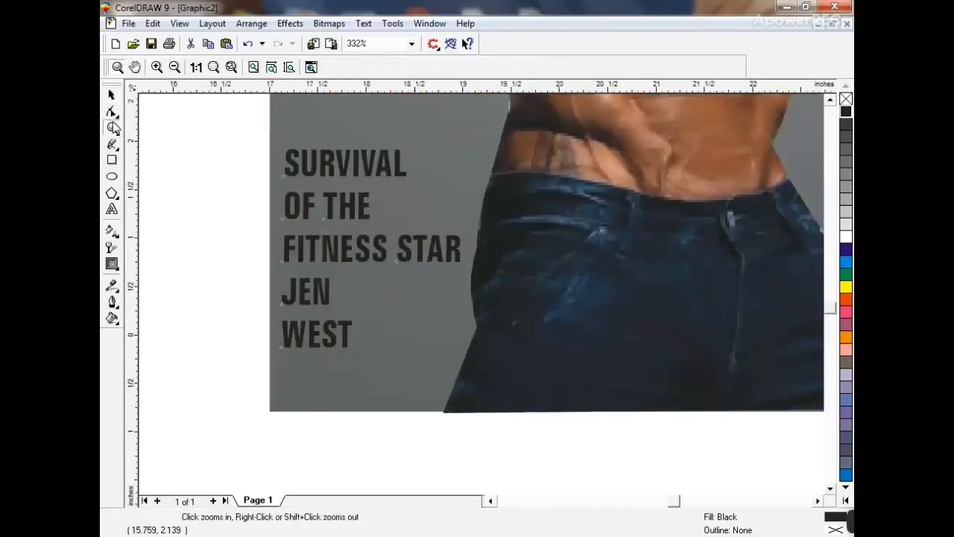
pyautogui.click(111, 95)
pyautogui.click(205, 228)
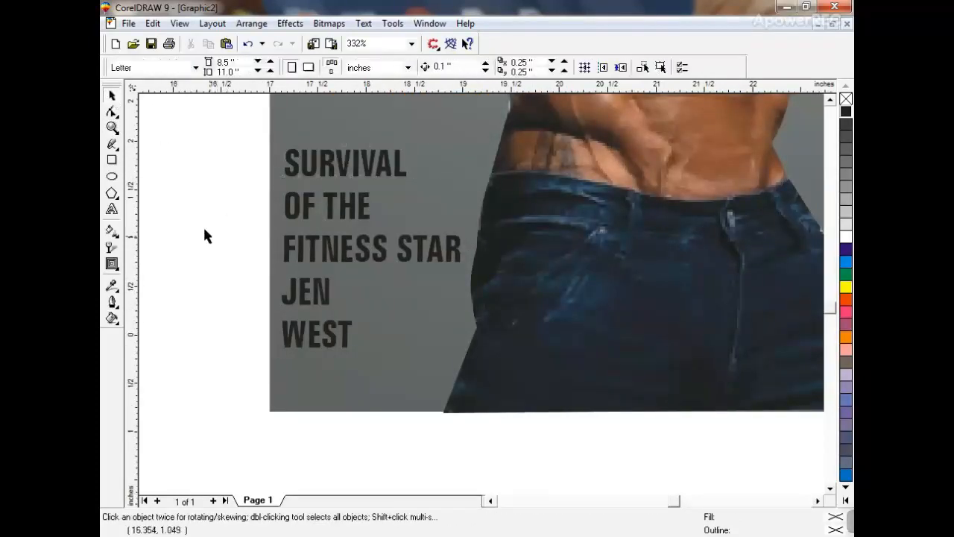
pyautogui.click(292, 281)
pyautogui.keyDown('shift'); pyautogui.click(318, 321); pyautogui.keyUp('shift')
pyautogui.click(425, 66)
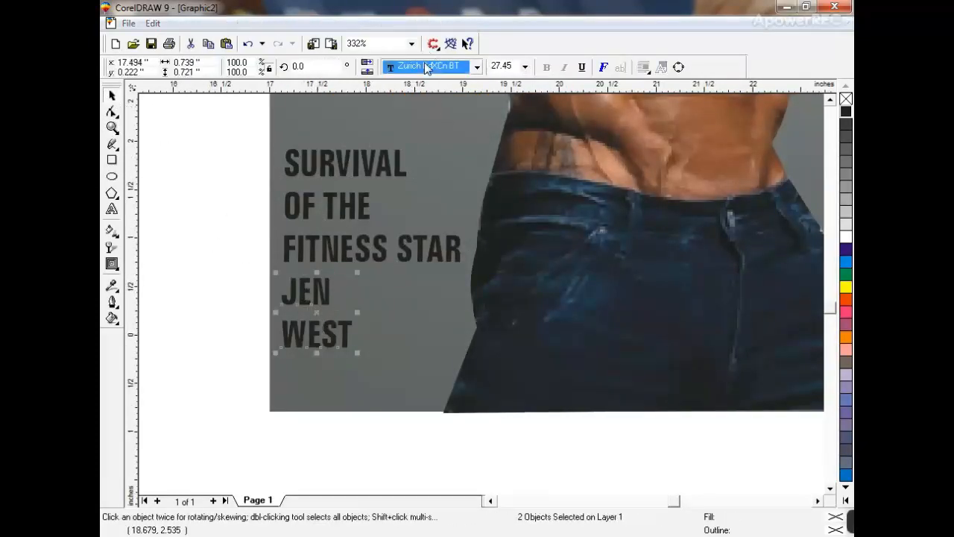
pyautogui.write('Arial Black')
pyautogui.press('Return')
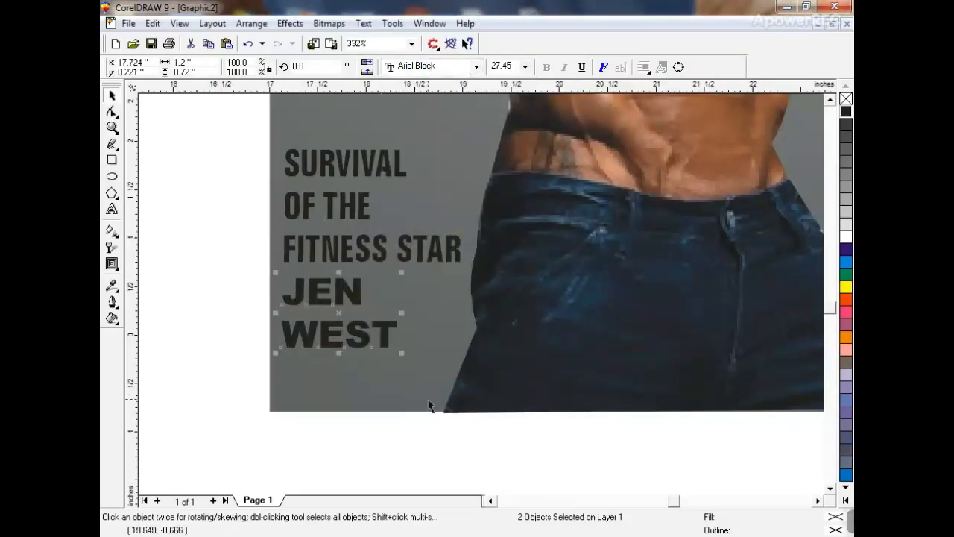
pyautogui.press('Escape')
pyautogui.moveTo(341, 288); pyautogui.dragTo(341, 295)
pyautogui.keyDown('shift'); pyautogui.click(344, 341); pyautogui.keyUp('shift')
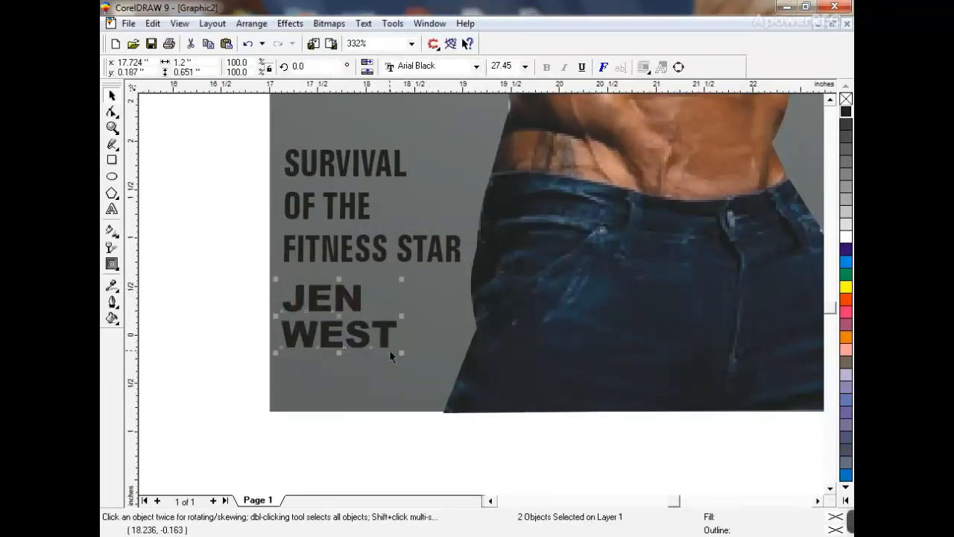
pyautogui.moveTo(400, 352); pyautogui.dragTo(455, 382)
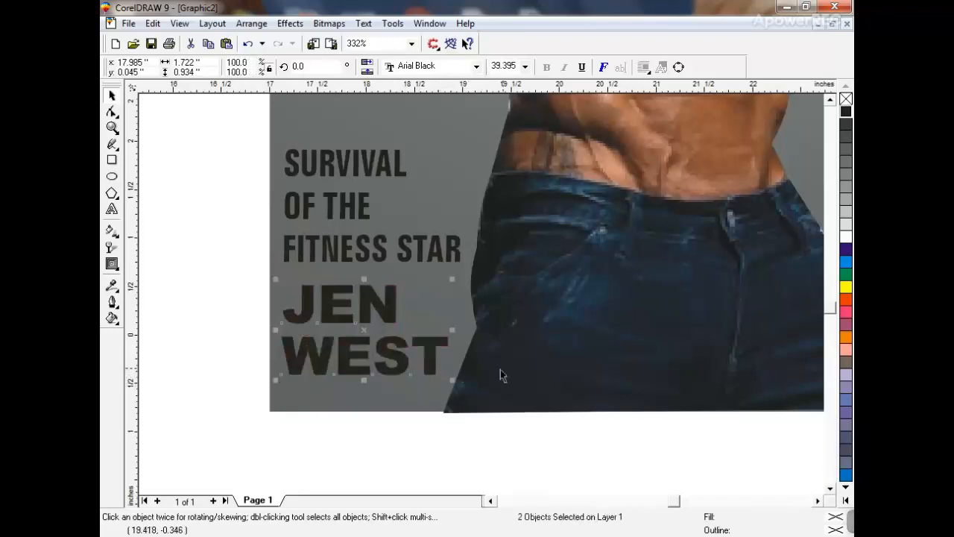
pyautogui.click(847, 503)
pyautogui.click(818, 287)
pyautogui.press('Escape')
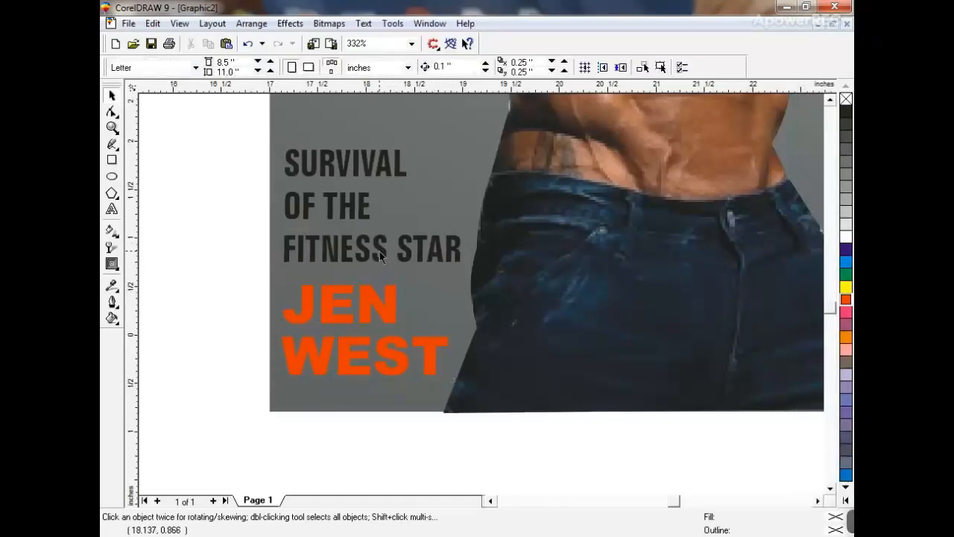
# - Move SURVIVAL, OF THE and FITNESS STAR closer together to tighten the black lines
pyautogui.moveTo(379, 252); pyautogui.dragTo(380, 258)
pyautogui.moveTo(363, 214); pyautogui.dragTo(362, 223)
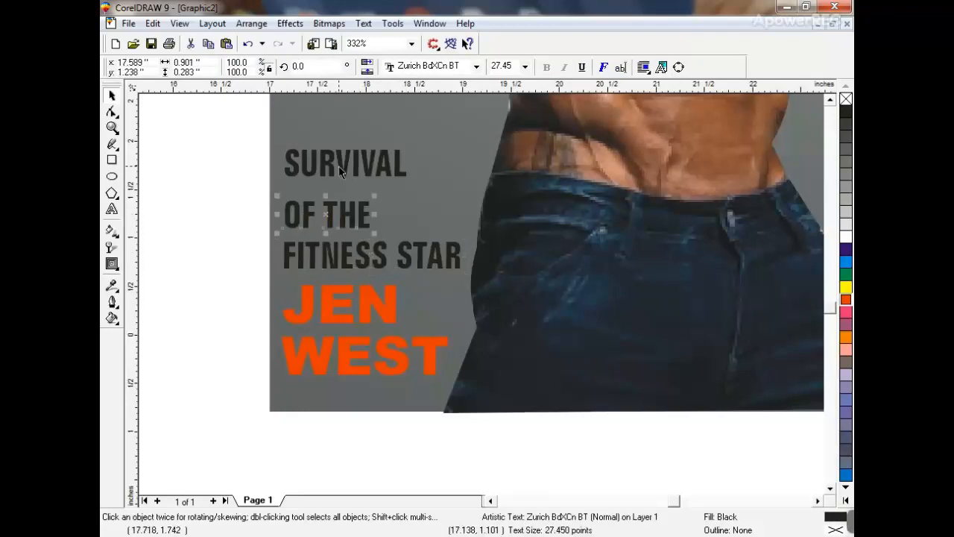
pyautogui.moveTo(339, 167); pyautogui.dragTo(346, 181)
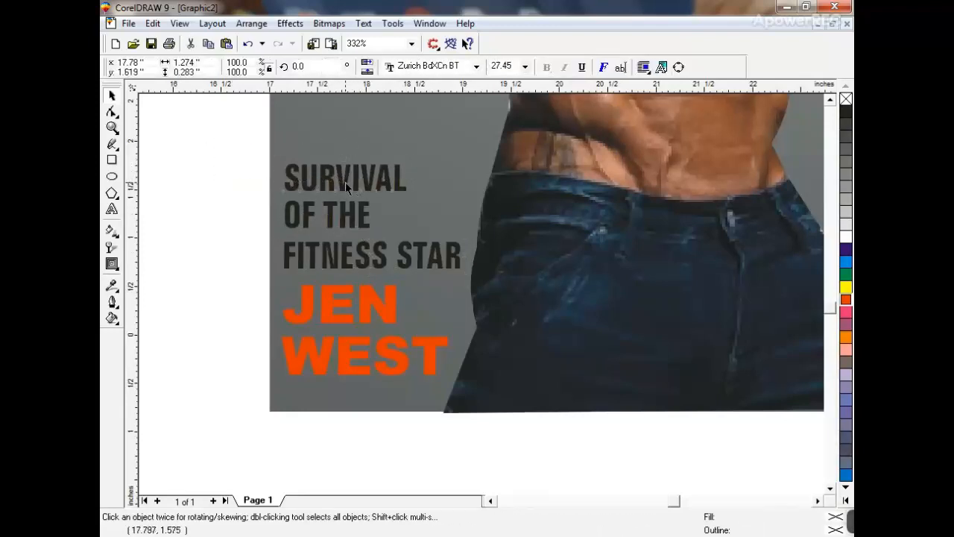
pyautogui.moveTo(207, 139); pyautogui.dragTo(410, 237)
pyautogui.moveTo(363, 209); pyautogui.dragTo(363, 214)
pyautogui.press('Escape')
pyautogui.moveTo(346, 181); pyautogui.dragTo(345, 187)
pyautogui.moveTo(232, 159); pyautogui.dragTo(533, 309)
pyautogui.moveTo(216, 146); pyautogui.dragTo(489, 390)
pyautogui.press('F3')
pyautogui.click(488, 384)
pyautogui.click(481, 175)
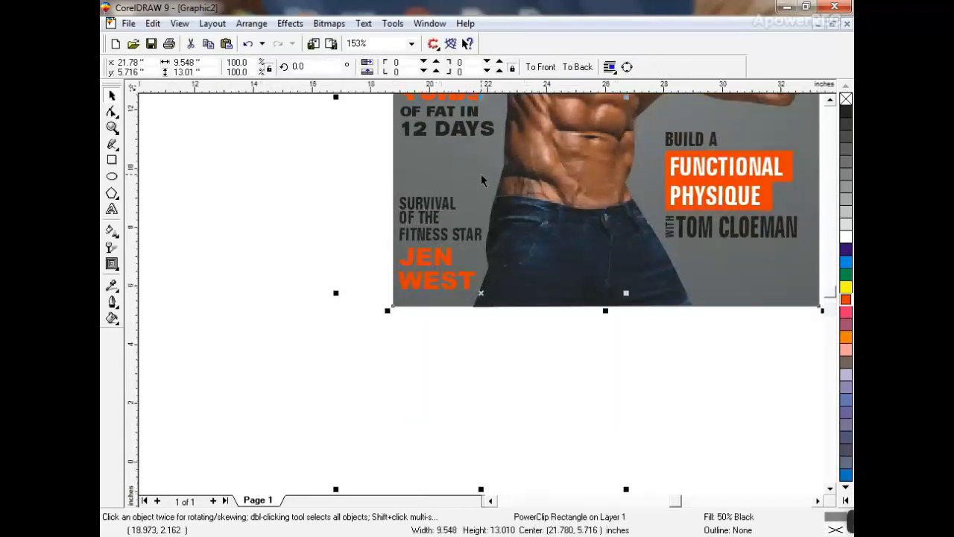
# - Draw a black 10.062 × 13.634 inch rectangle around the cover and send it behind
pyautogui.hotkey('shift', 'F2')
pyautogui.click(661, 319)
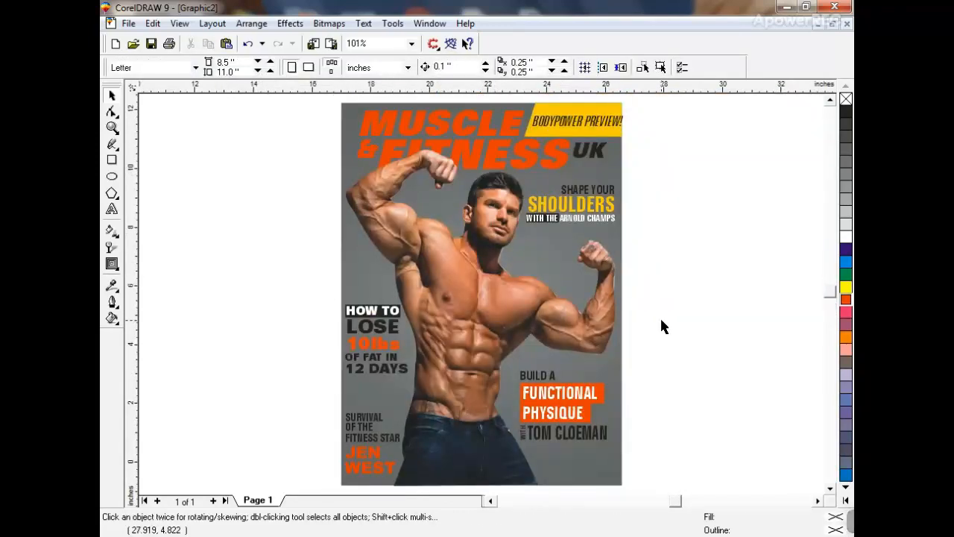
pyautogui.press('F3')
pyautogui.moveTo(603, 409); pyautogui.dragTo(554, 393)
pyautogui.hotkey('shift', 'F2')
pyautogui.click(286, 179)
pyautogui.click(112, 161)
pyautogui.press('F3')
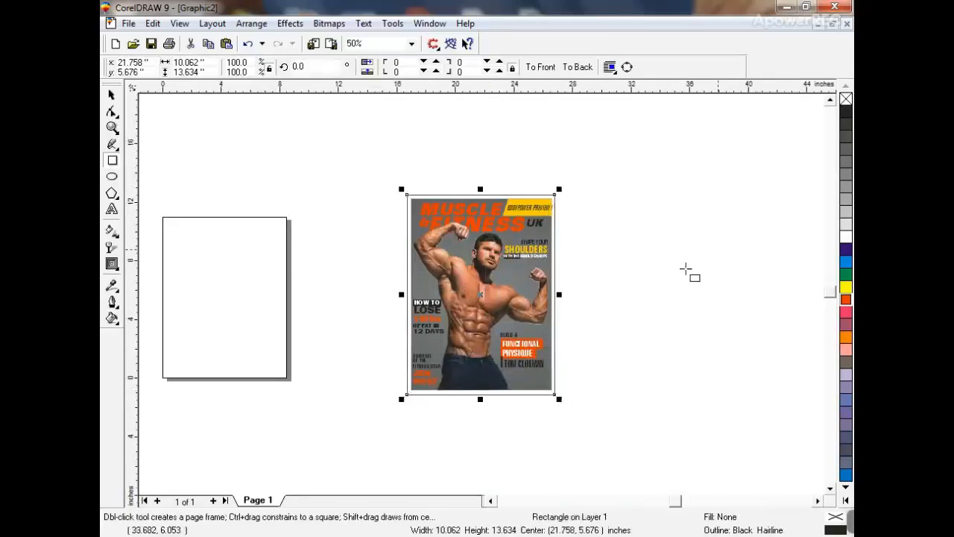
pyautogui.click(845, 112)
pyautogui.hotkey('shift', 'F2')
pyautogui.hotkey('shift', 'pagedown')
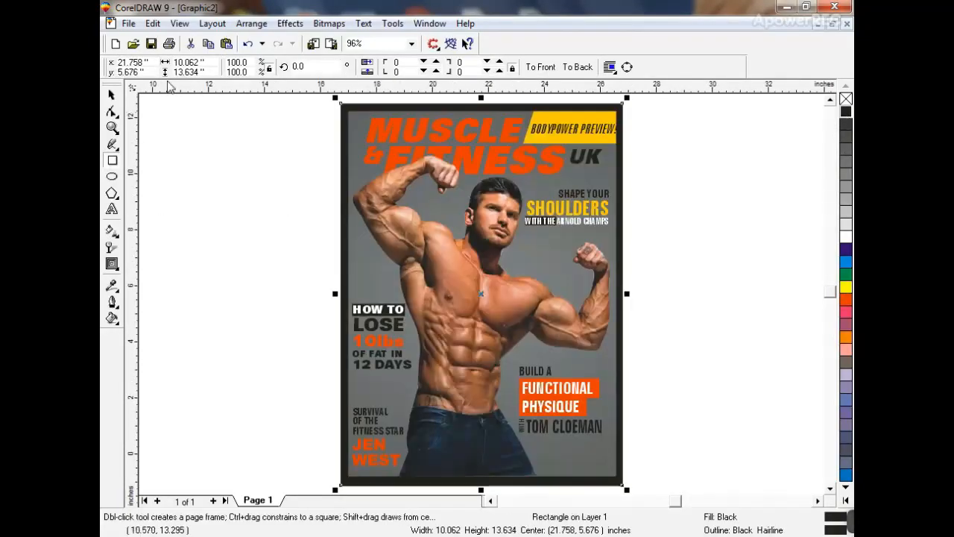
# - Fill the cover's grey background with 70% black
pyautogui.click(113, 94)
pyautogui.keyDown('shift'); pyautogui.click(601, 166); pyautogui.keyUp('shift')
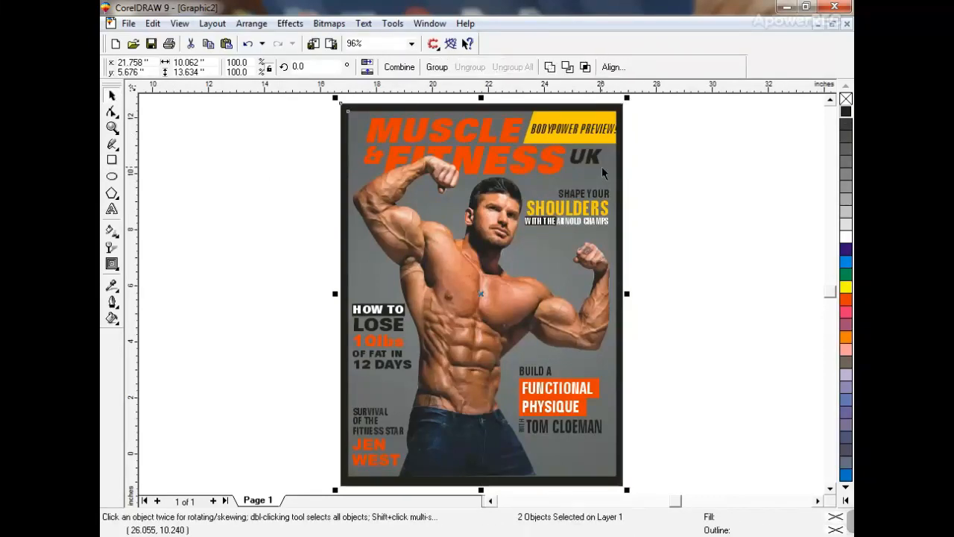
pyautogui.press('Escape')
pyautogui.click(556, 255)
pyautogui.keyDown('ctrl'); pyautogui.click(532, 251); pyautogui.keyUp('ctrl')
pyautogui.click(532, 252)
pyautogui.keyDown('ctrl'); pyautogui.click(531, 252); pyautogui.keyUp('ctrl')
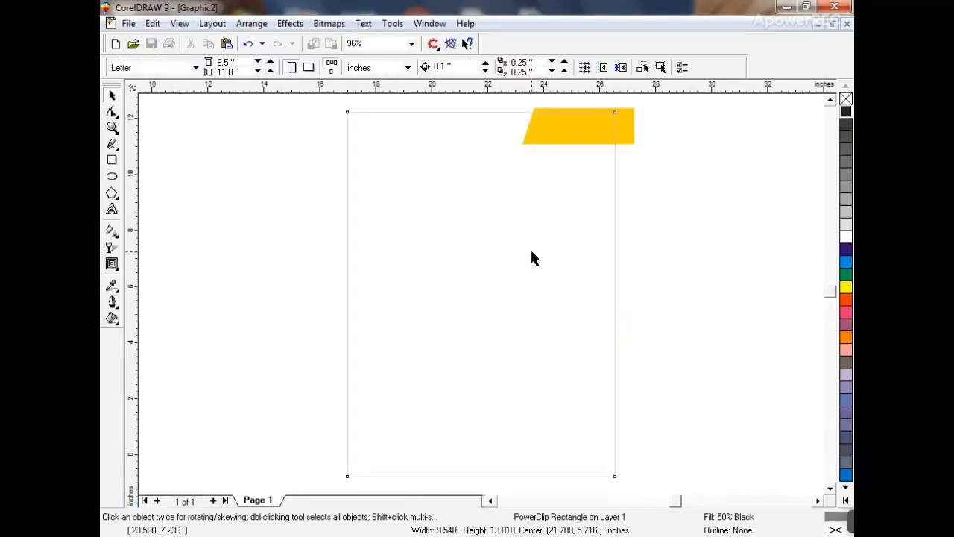
pyautogui.click(846, 159)
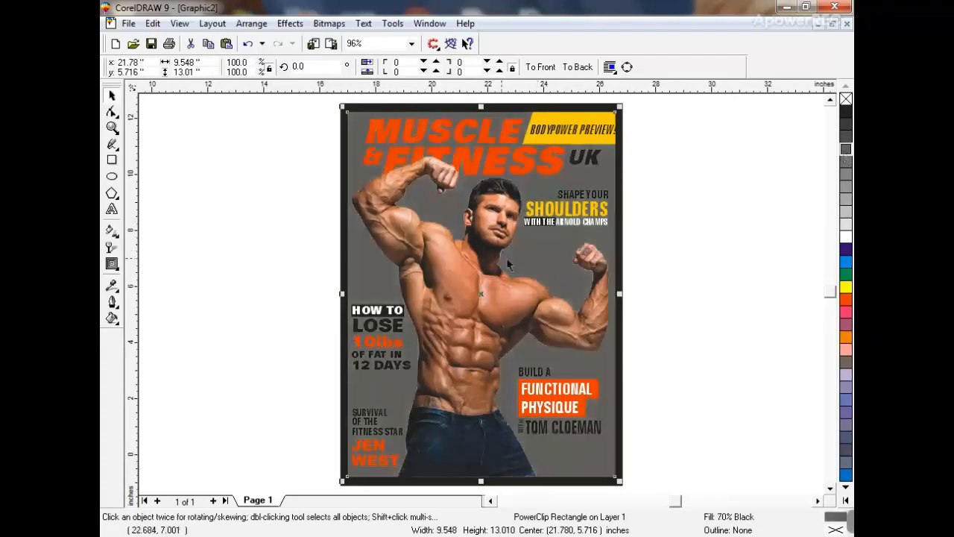
# - Apply a radial grey fountain fill centred on the bodybuilder's upper chest, darkening toward the edges
pyautogui.press('g')
pyautogui.moveTo(503, 217); pyautogui.dragTo(486, 405)
pyautogui.click(238, 67)
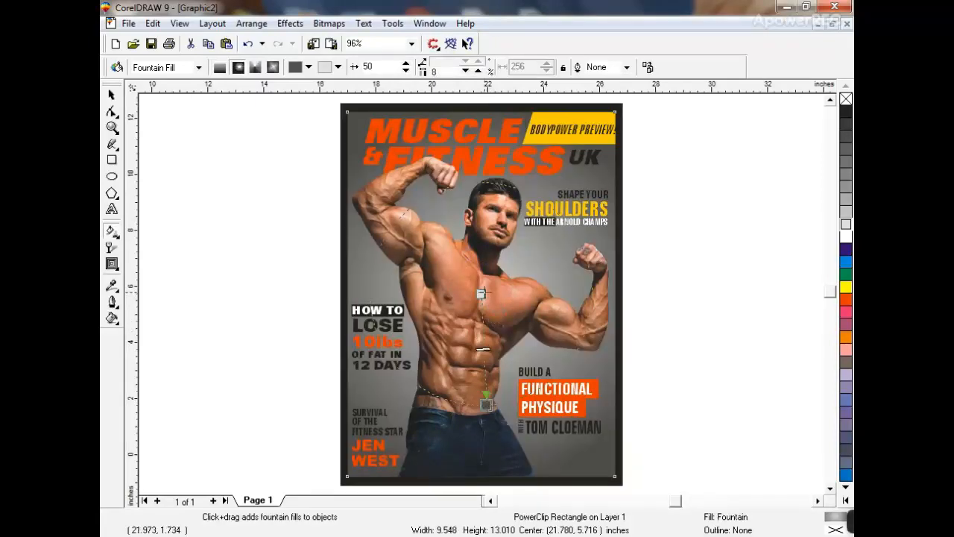
pyautogui.moveTo(481, 293); pyautogui.dragTo(484, 271)
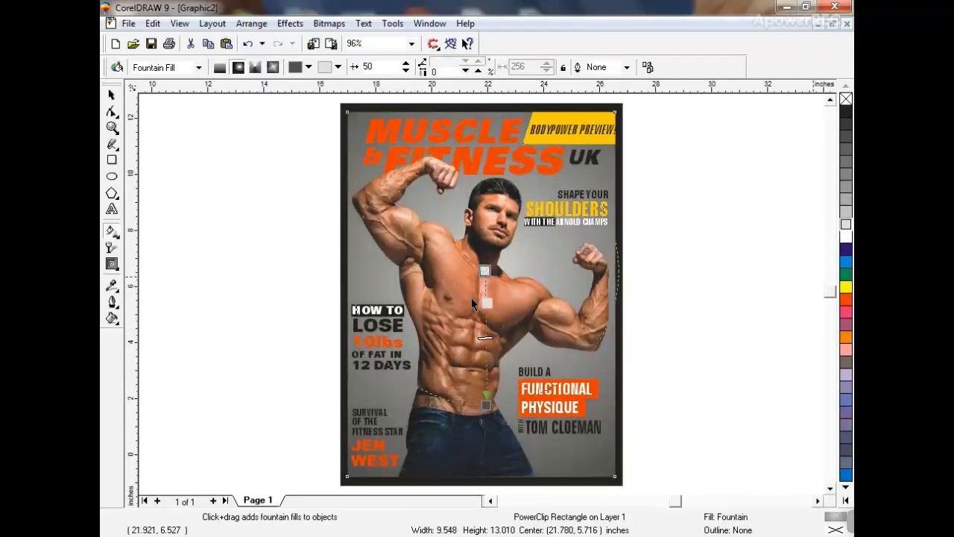
pyautogui.moveTo(487, 345); pyautogui.dragTo(487, 342)
pyautogui.moveTo(486, 405); pyautogui.dragTo(488, 414)
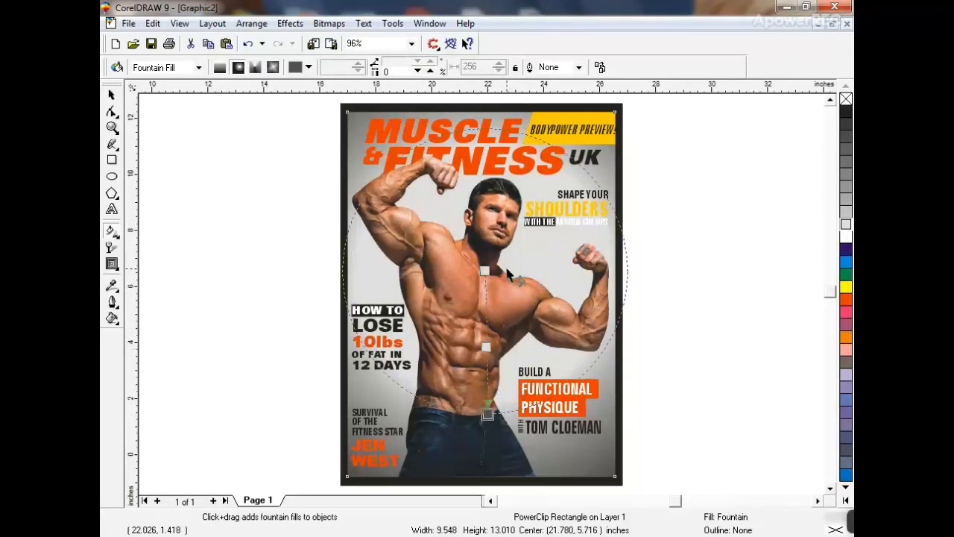
pyautogui.moveTo(486, 271); pyautogui.dragTo(486, 292)
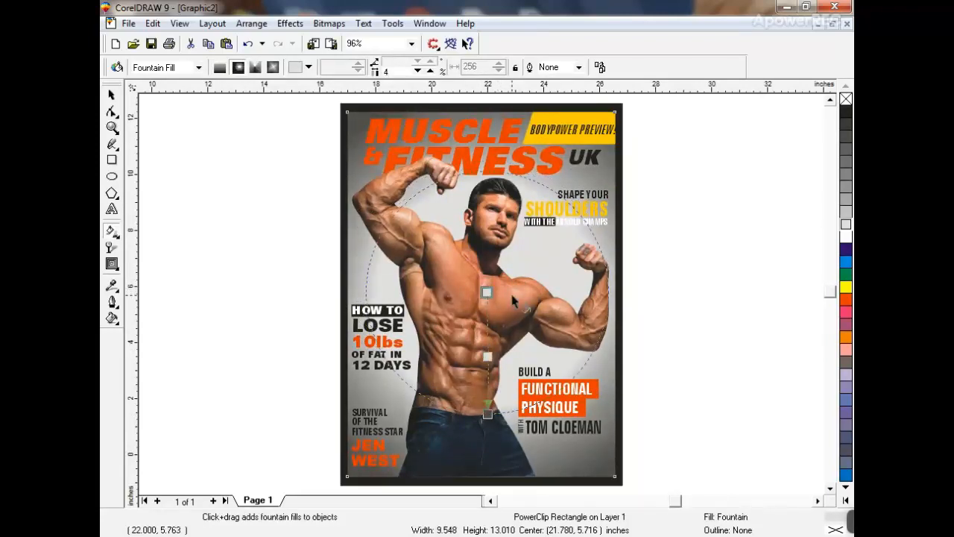
pyautogui.doubleClick(111, 96)
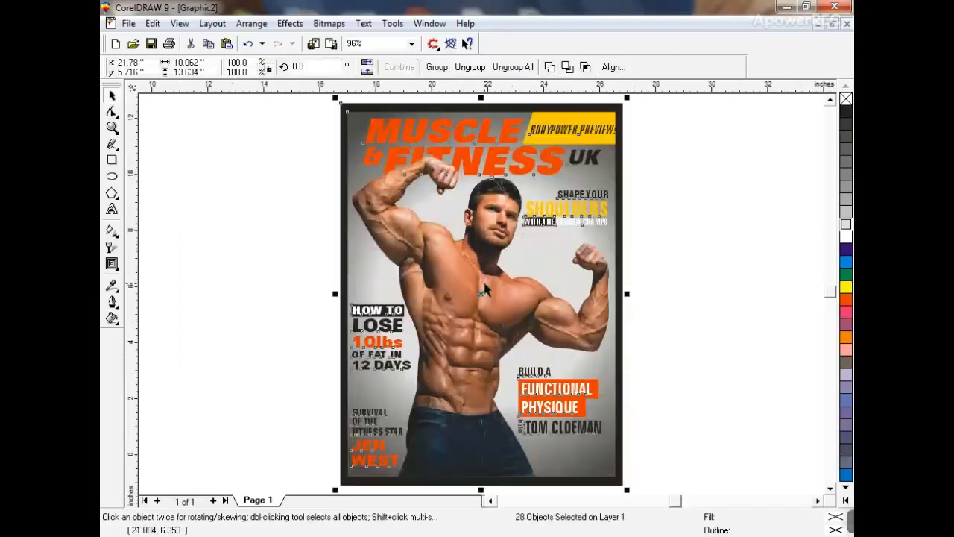